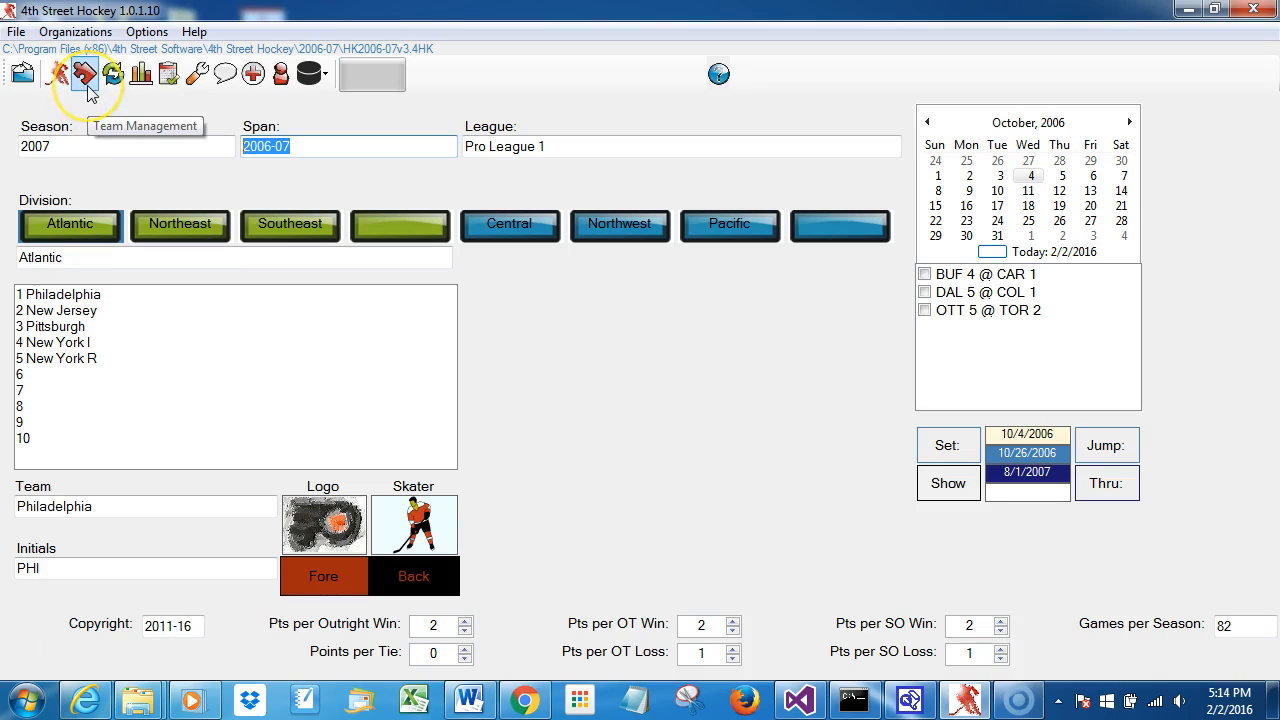
# Step: Open the Draft and Team Management window for the 2006-07 league
pyautogui.click(146, 32)
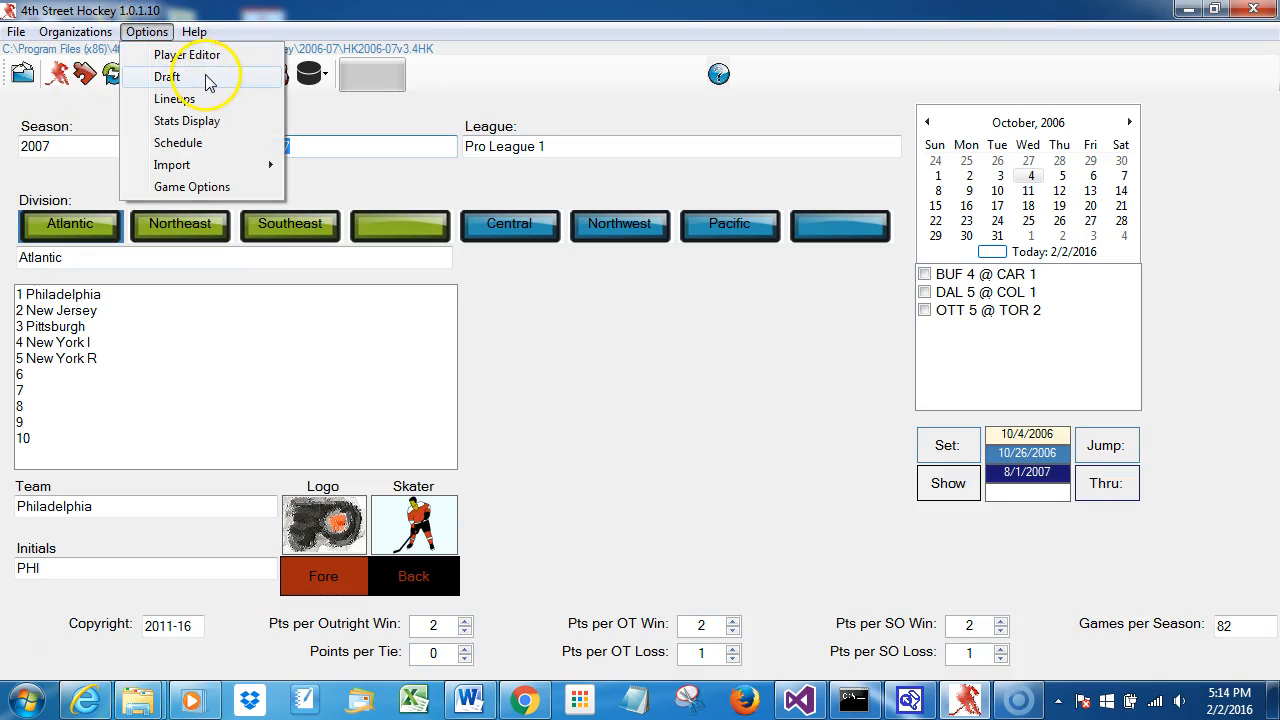
pyautogui.click(181, 22)
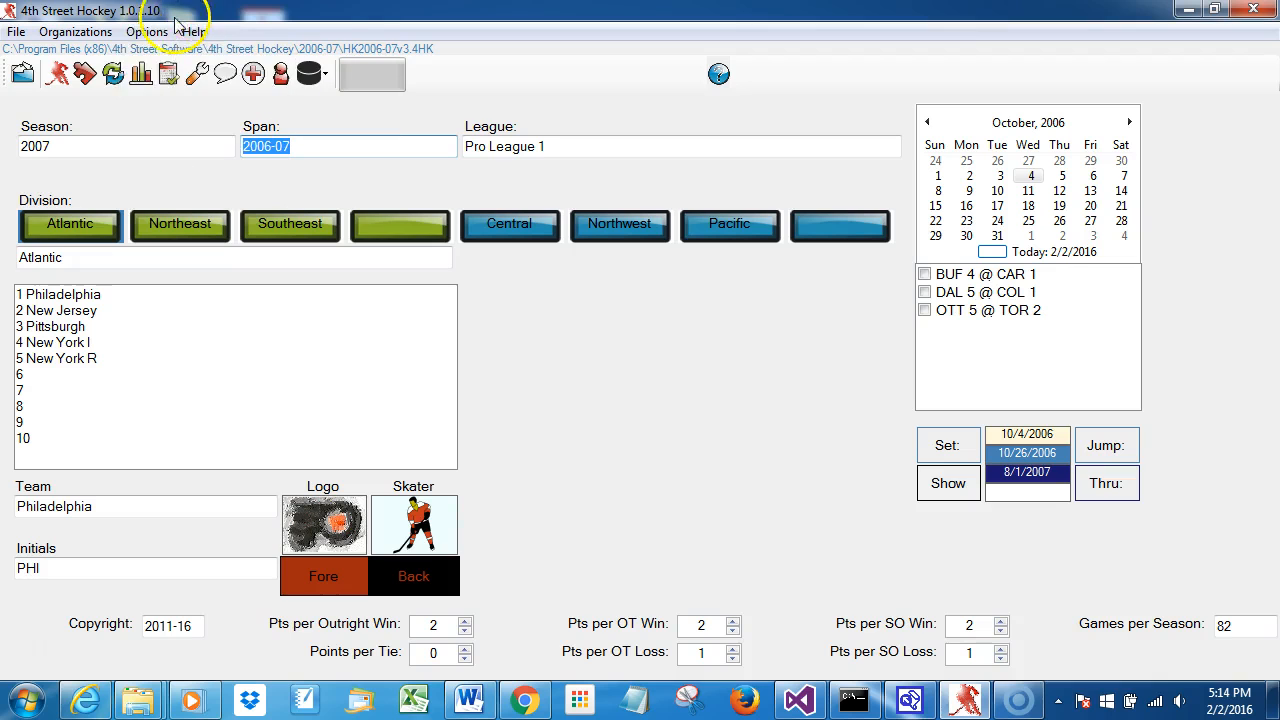
pyautogui.click(85, 75)
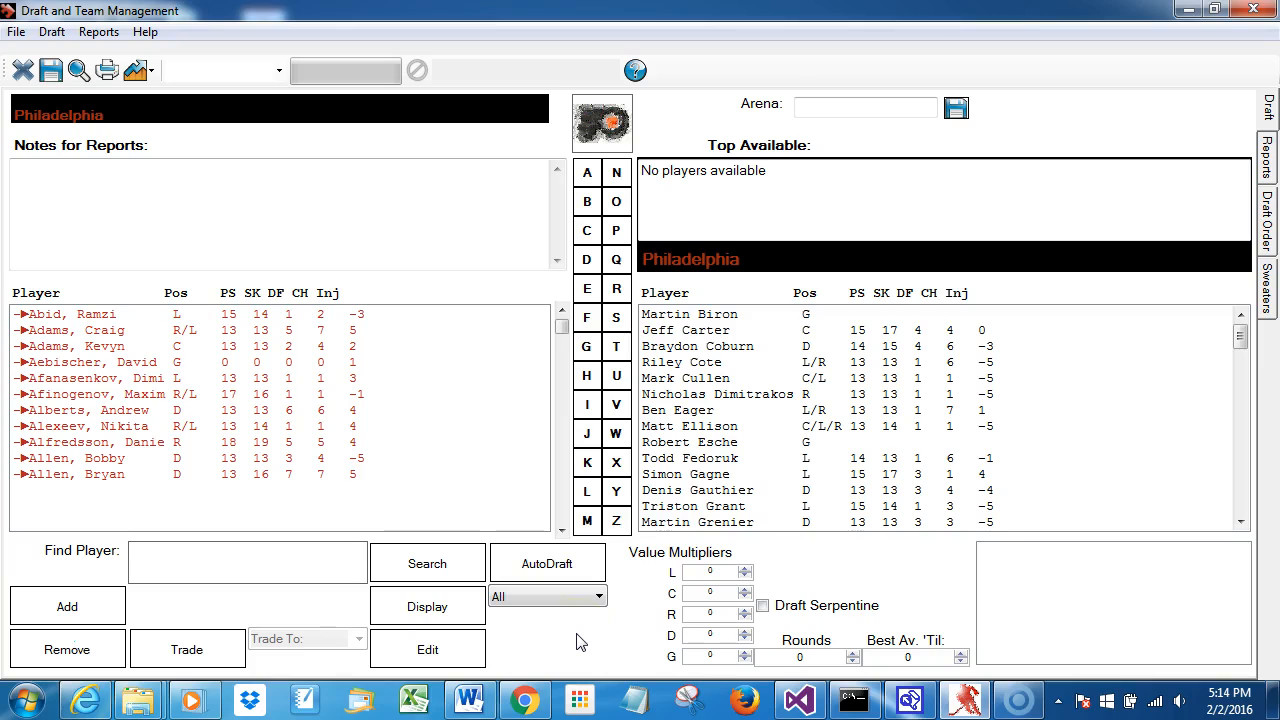
pyautogui.click(594, 651)
# Step: Switch the displayed team to Phoenix and back to Philadelphia to view their rosters
pyautogui.click(272, 68)
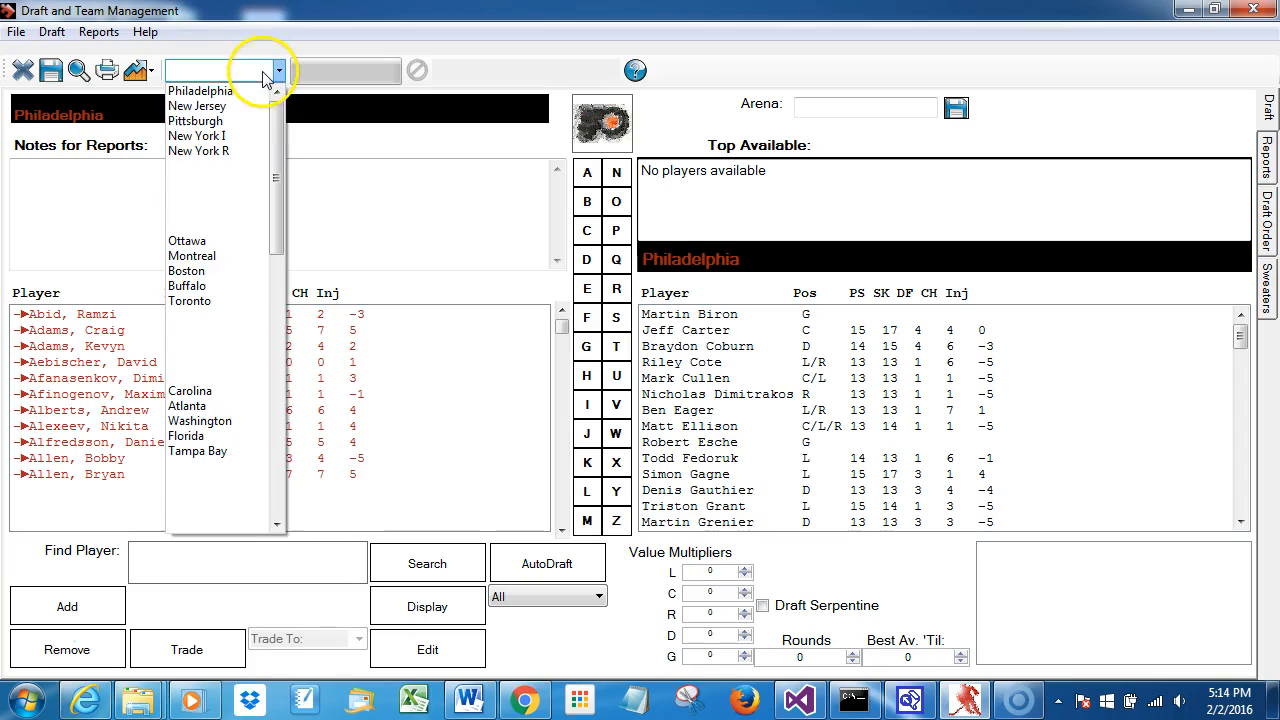
pyautogui.moveTo(272, 95); pyautogui.dragTo(283, 345)
pyautogui.click(250, 421)
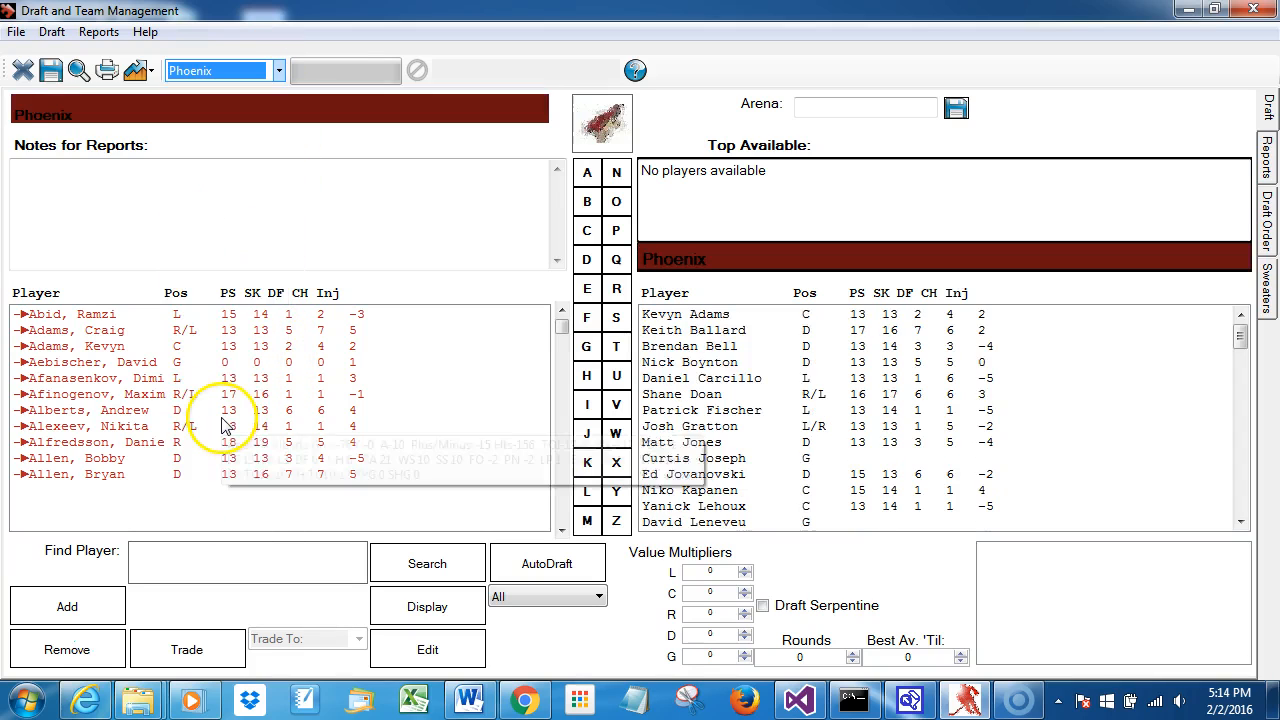
pyautogui.click(278, 70)
pyautogui.moveTo(277, 410); pyautogui.dragTo(294, 106)
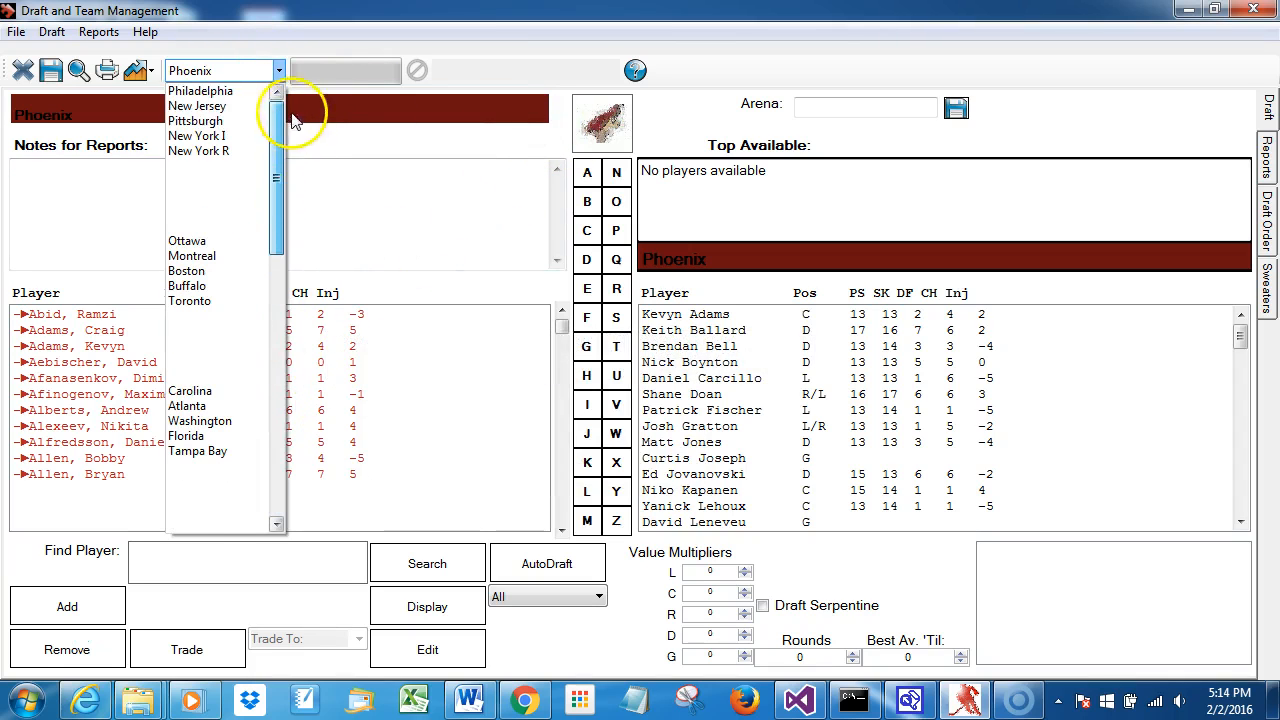
pyautogui.click(242, 90)
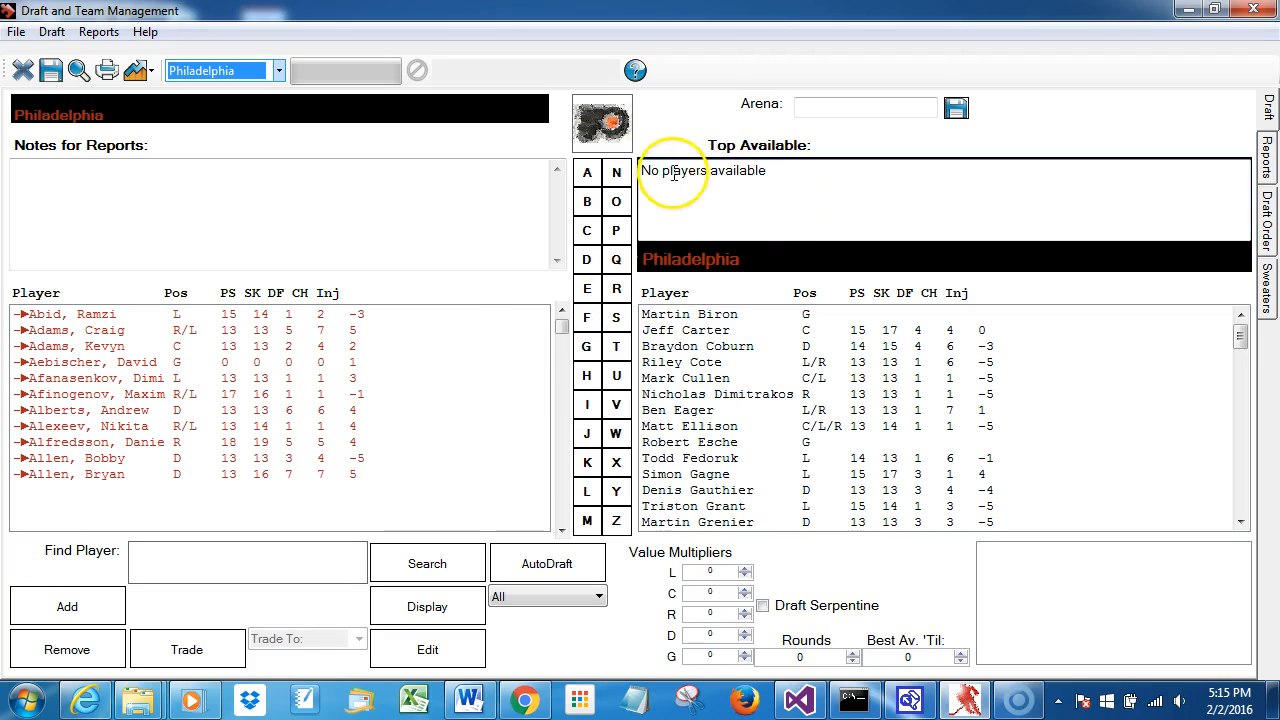
# Step: Check the Top Available notice and read through Philadelphia's roster to its last entry
pyautogui.moveTo(643, 171); pyautogui.dragTo(809, 171)
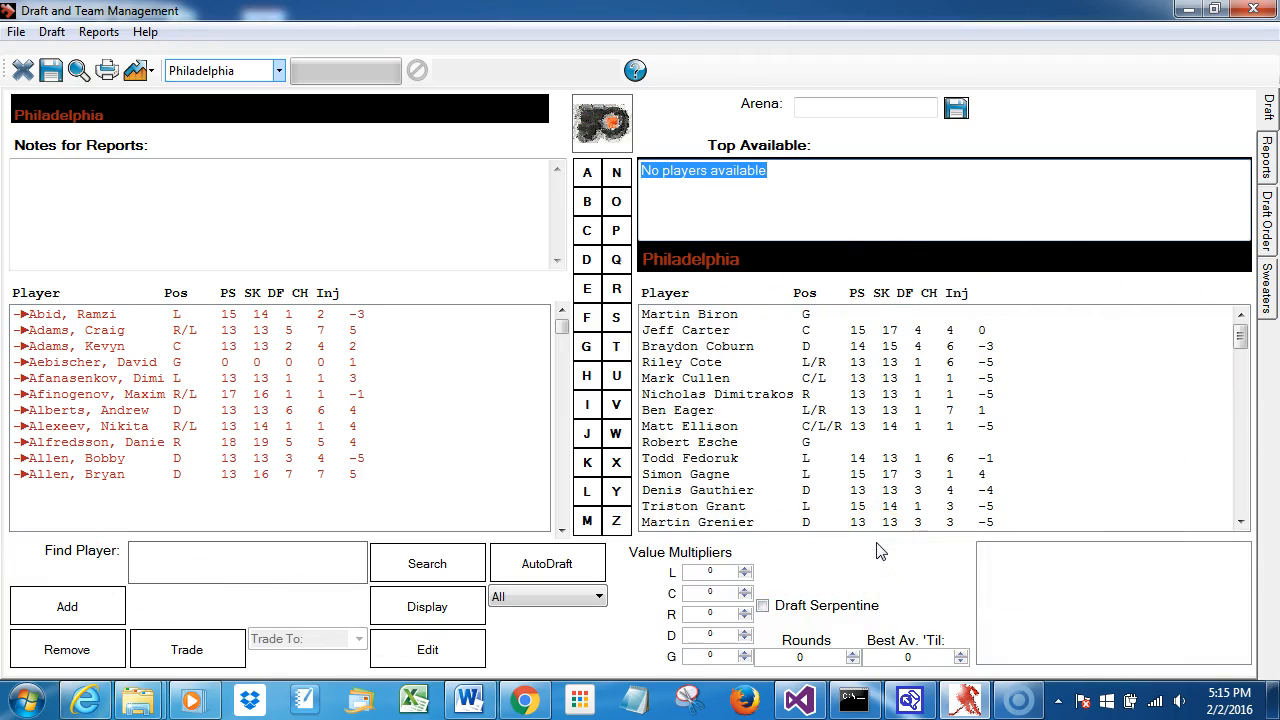
pyautogui.click(1241, 484)
pyautogui.click(1241, 486)
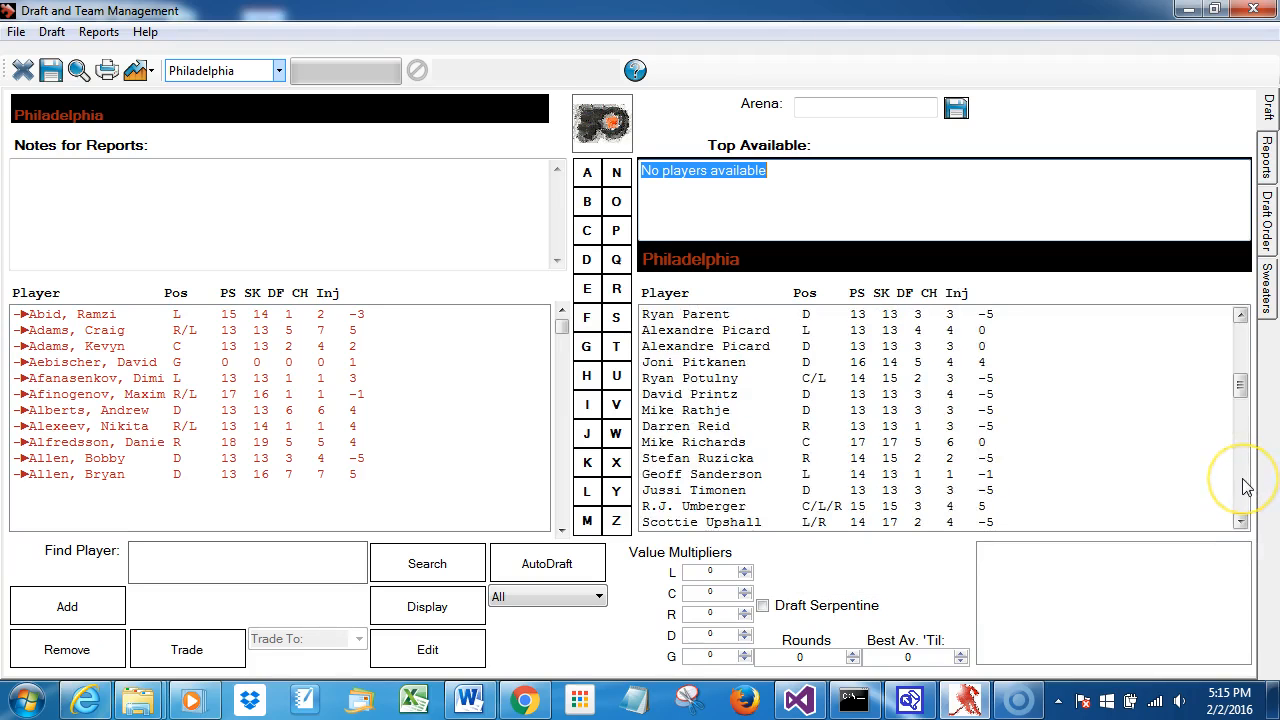
pyautogui.click(1243, 486)
pyautogui.moveTo(1240, 414)
pyautogui.mouseDown()
pyautogui.moveTo(1240, 430)
pyautogui.moveTo(1243, 334)
pyautogui.moveTo(1248, 410)
pyautogui.moveTo(1244, 338)
pyautogui.moveTo(1243, 397)
pyautogui.mouseUp()
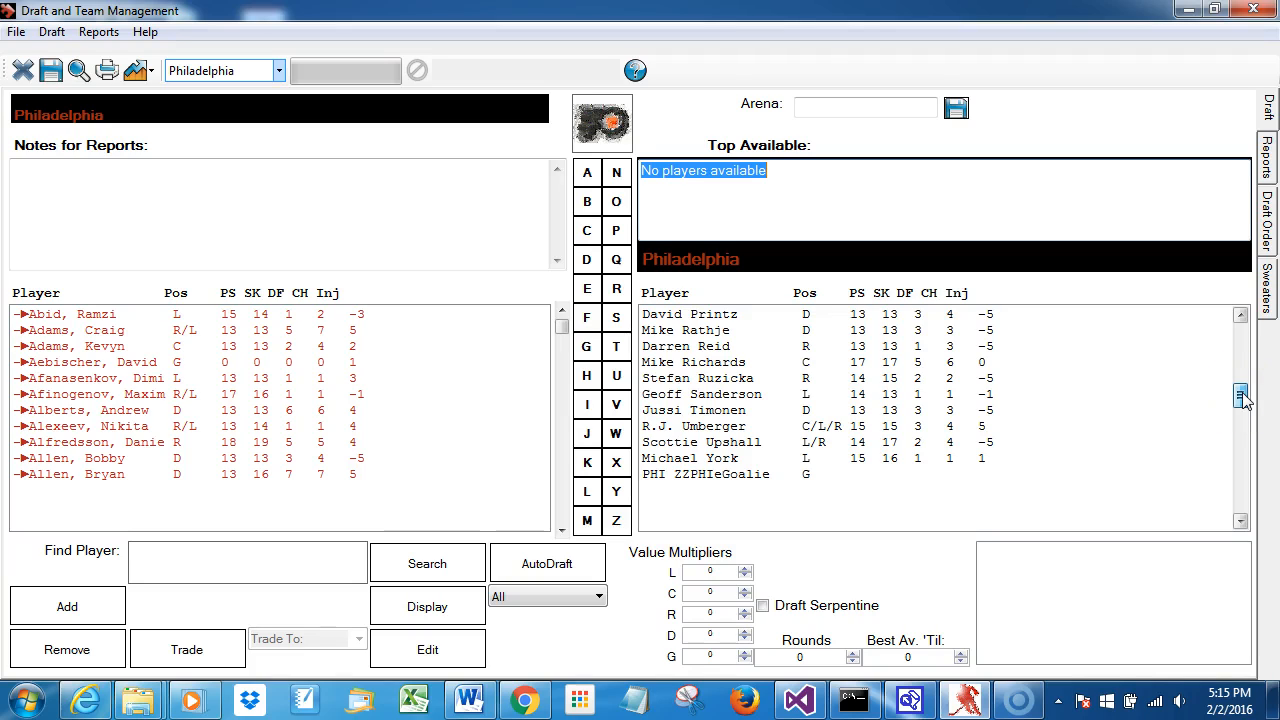
pyautogui.moveTo(1244, 397); pyautogui.dragTo(1247, 414)
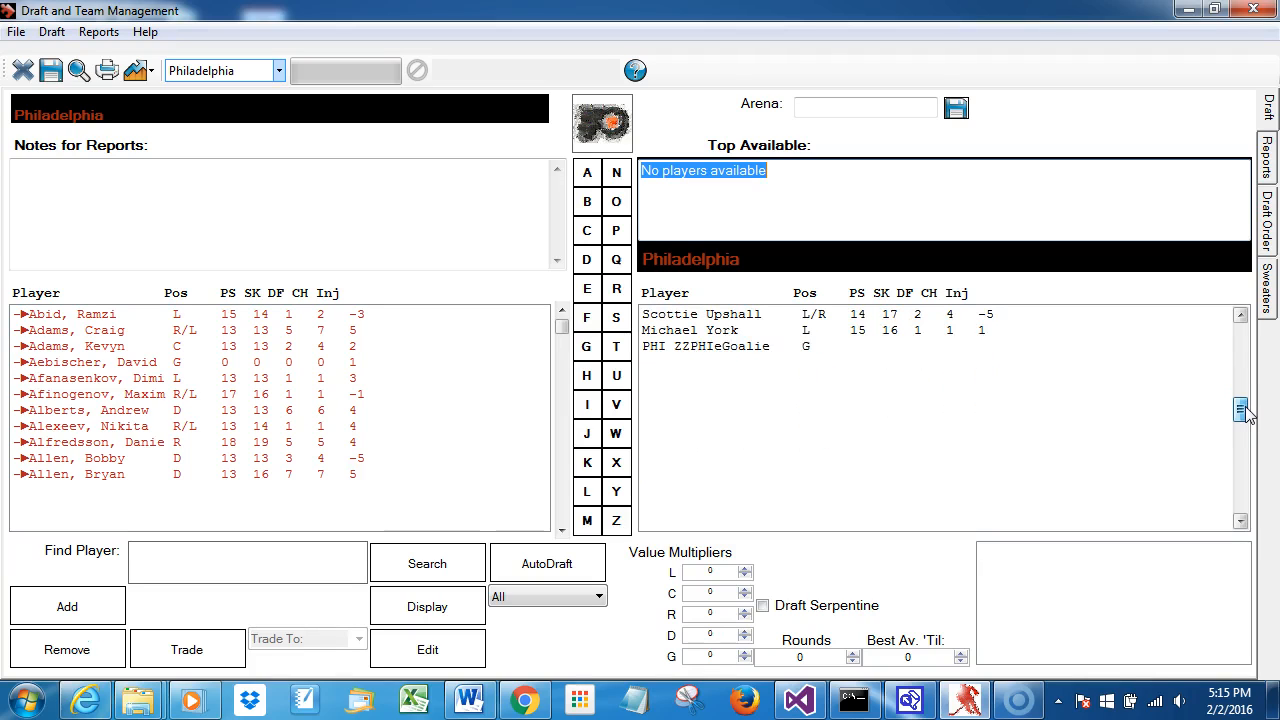
# Step: Inspect the PHI ZZPHIeGoalie entry at the end of Philadelphia's roster and return to the start of the roster
pyautogui.moveTo(712, 350)
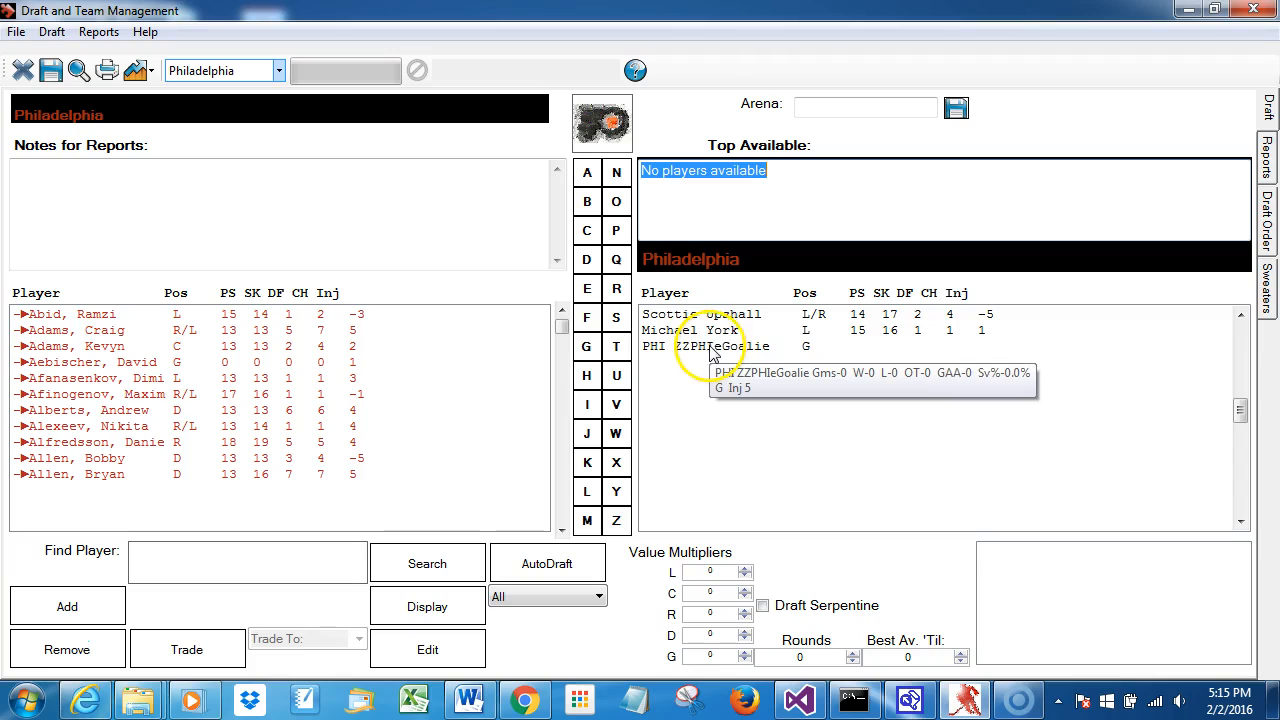
pyautogui.click(676, 350)
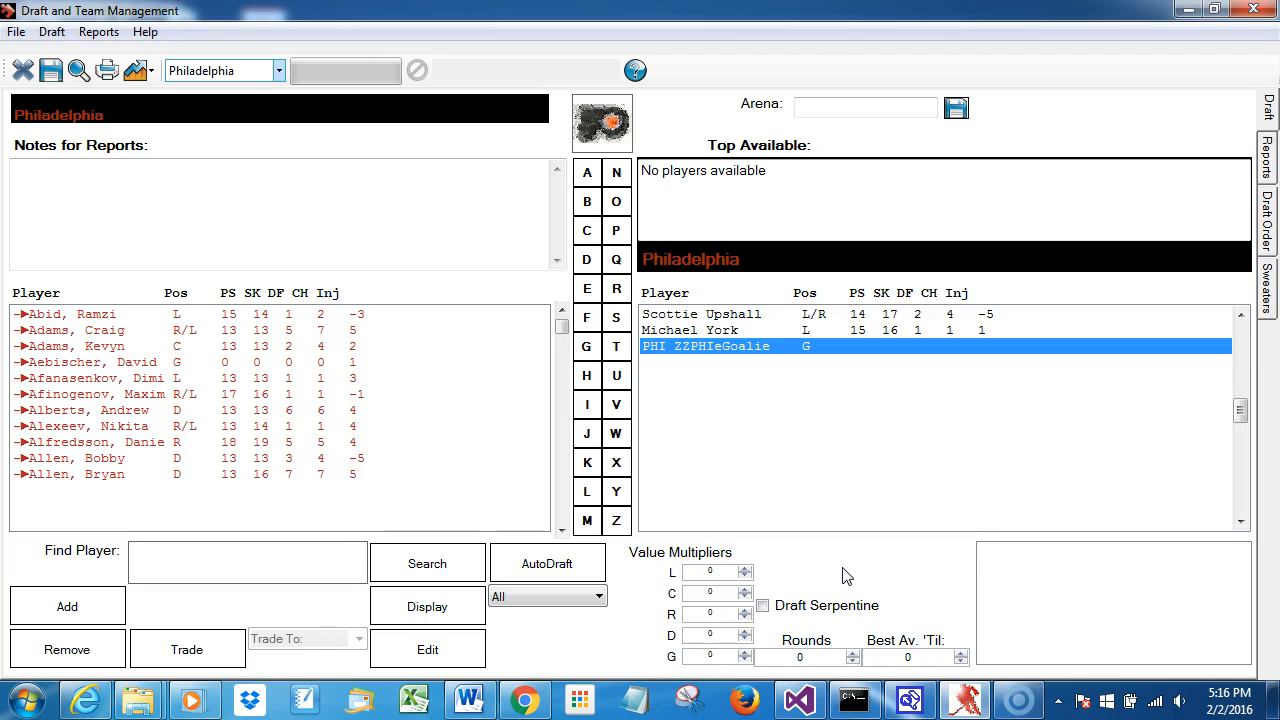
pyautogui.moveTo(740, 365)
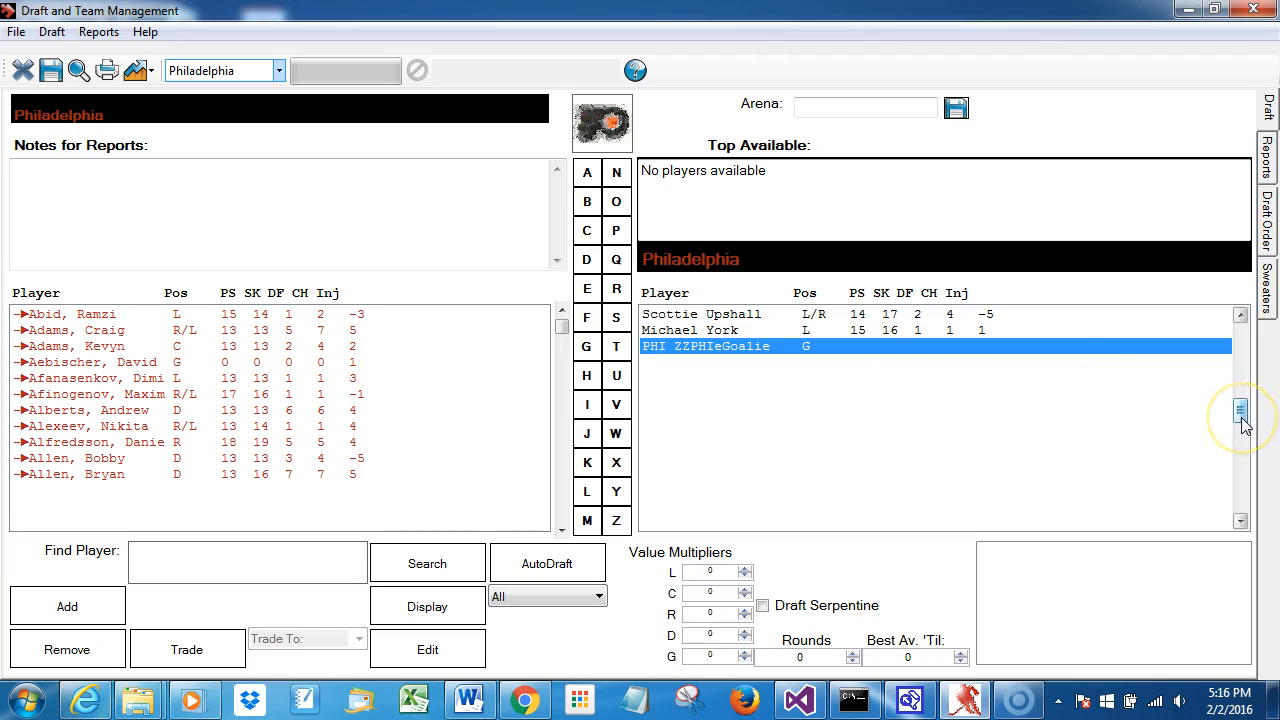
pyautogui.moveTo(1241, 421); pyautogui.dragTo(1241, 338)
# Step: View the full player card of Todd Fedoruk from Philadelphia's roster and close it
pyautogui.moveTo(660, 408)
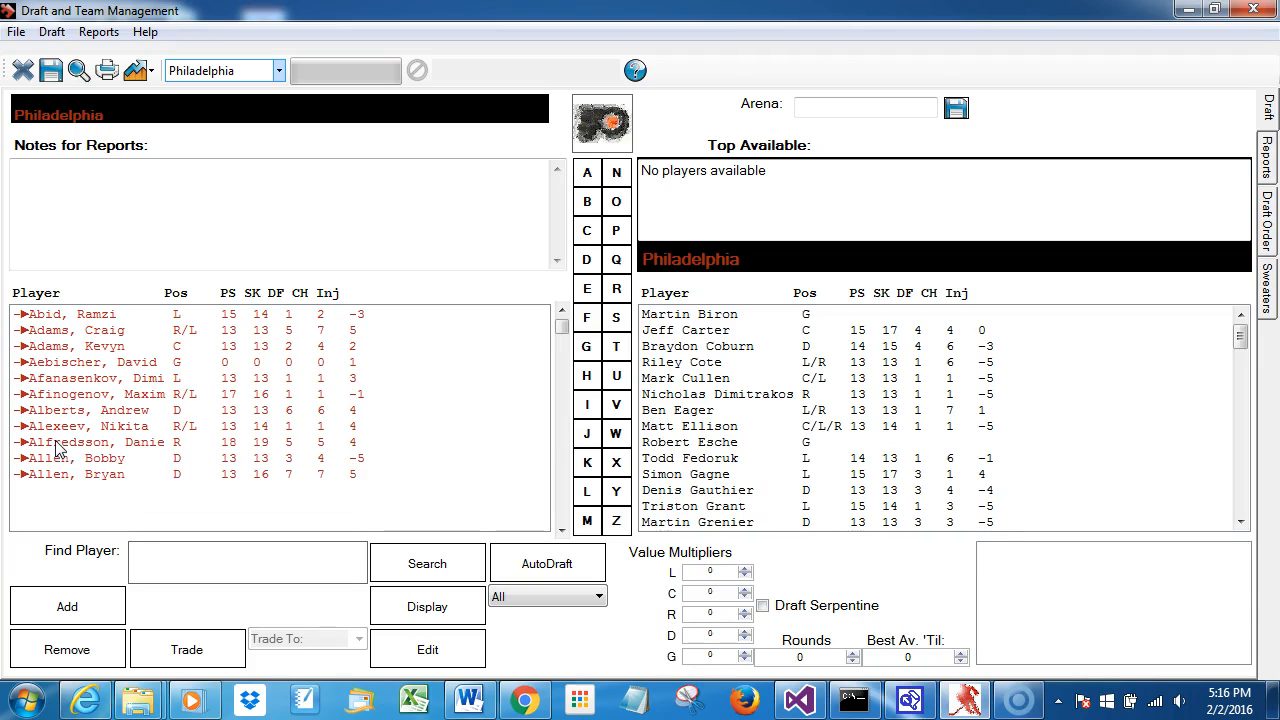
pyautogui.moveTo(59, 449)
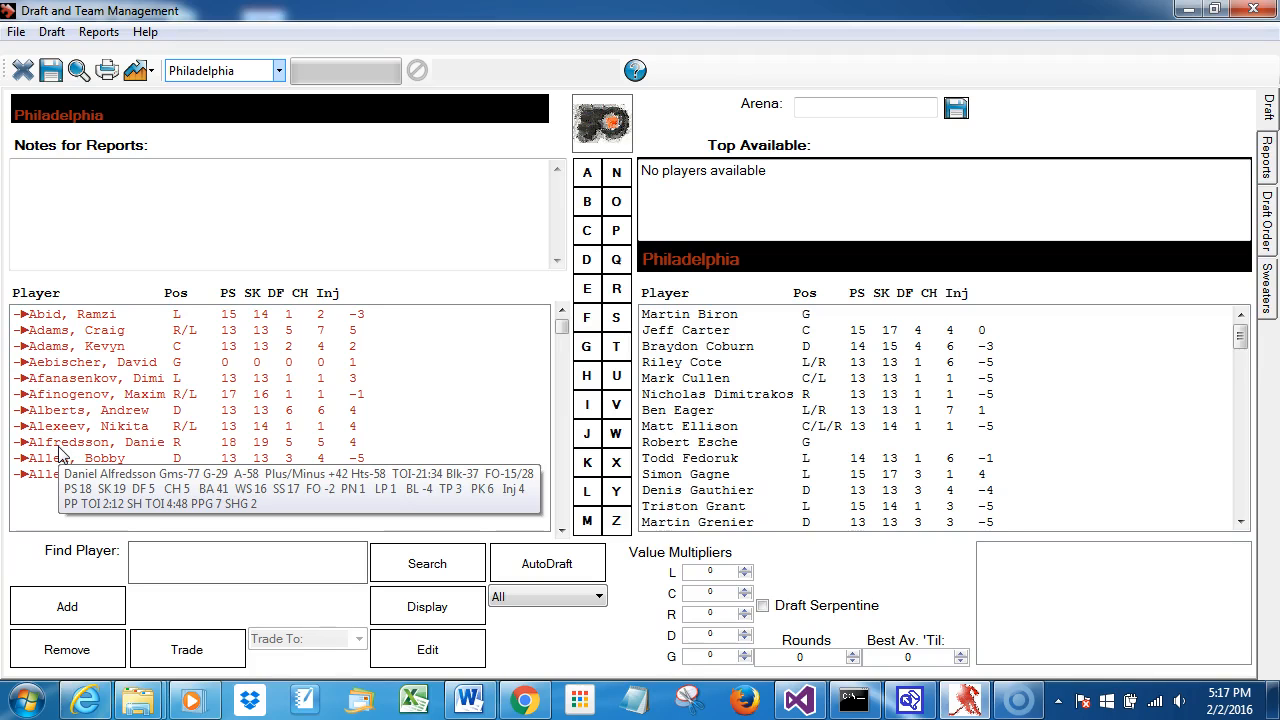
pyautogui.click(705, 465)
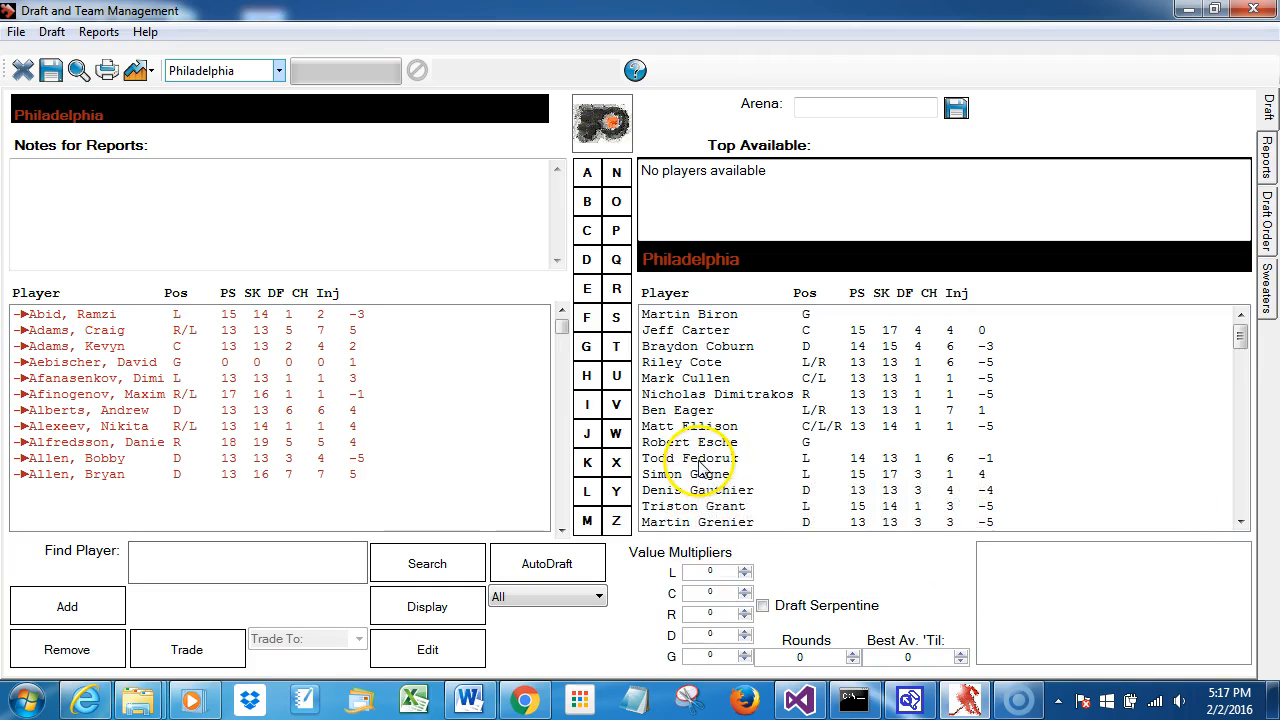
pyautogui.click(700, 460)
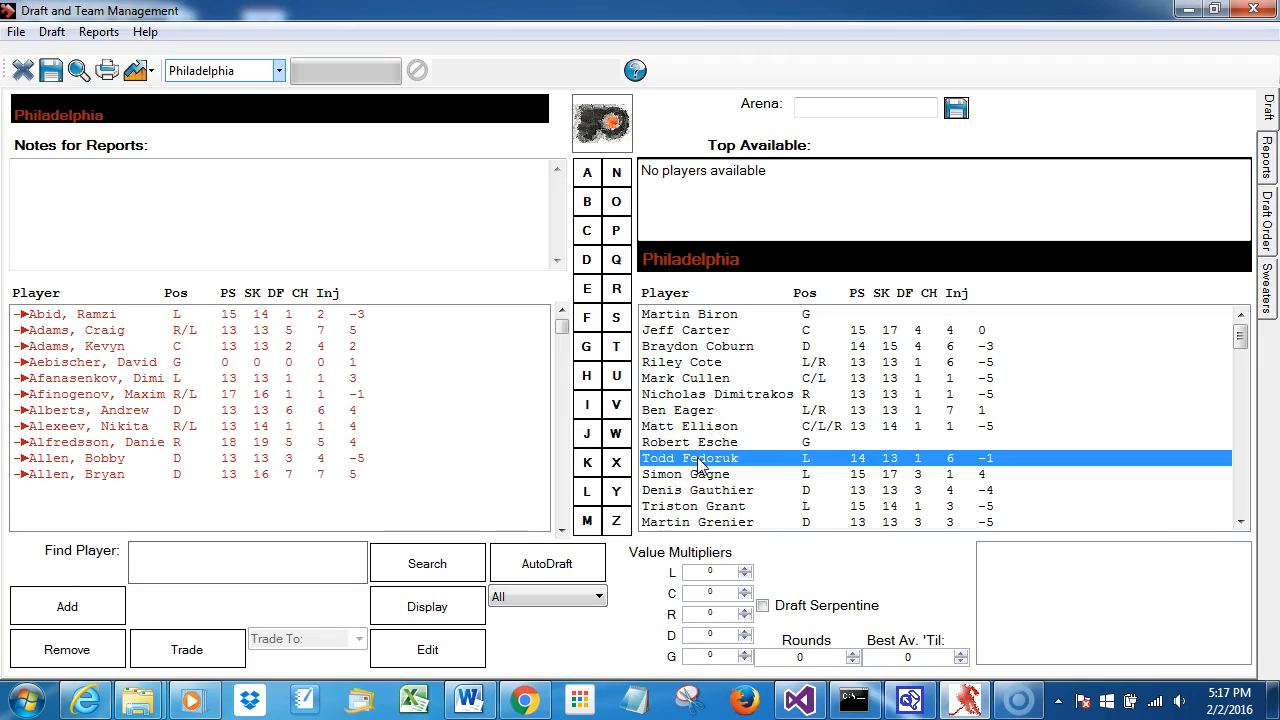
pyautogui.click(430, 608)
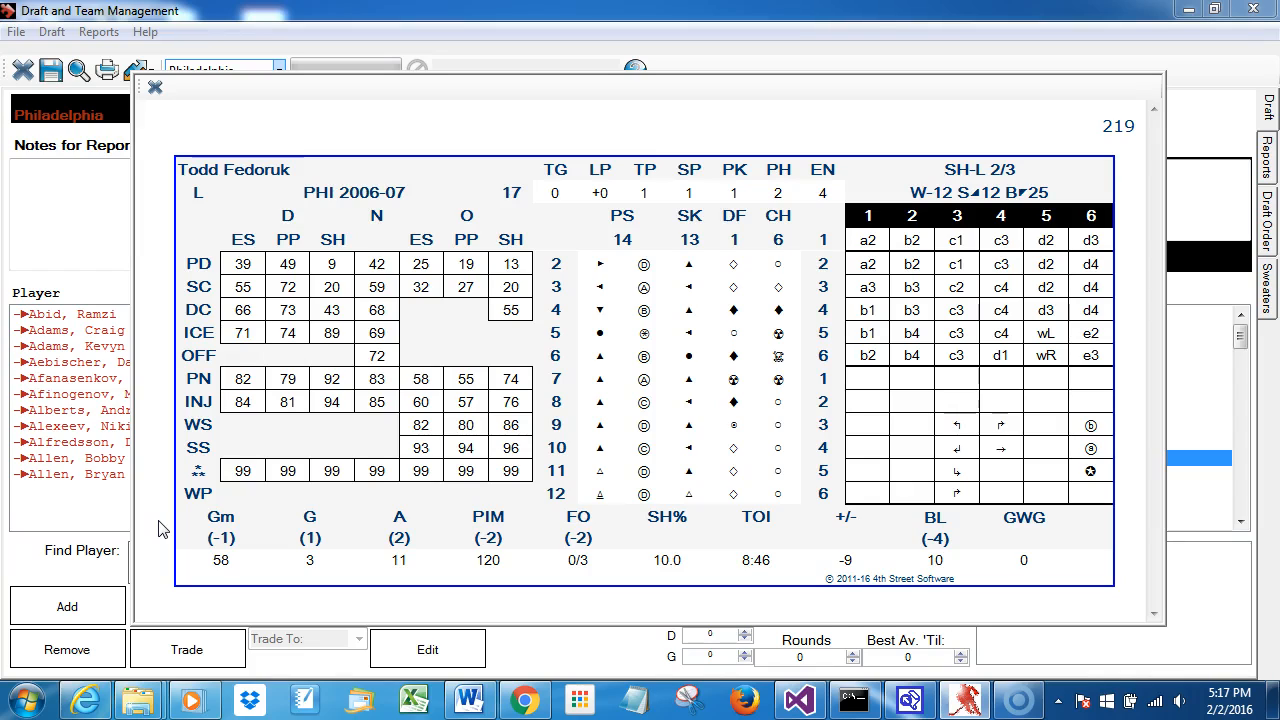
pyautogui.click(155, 87)
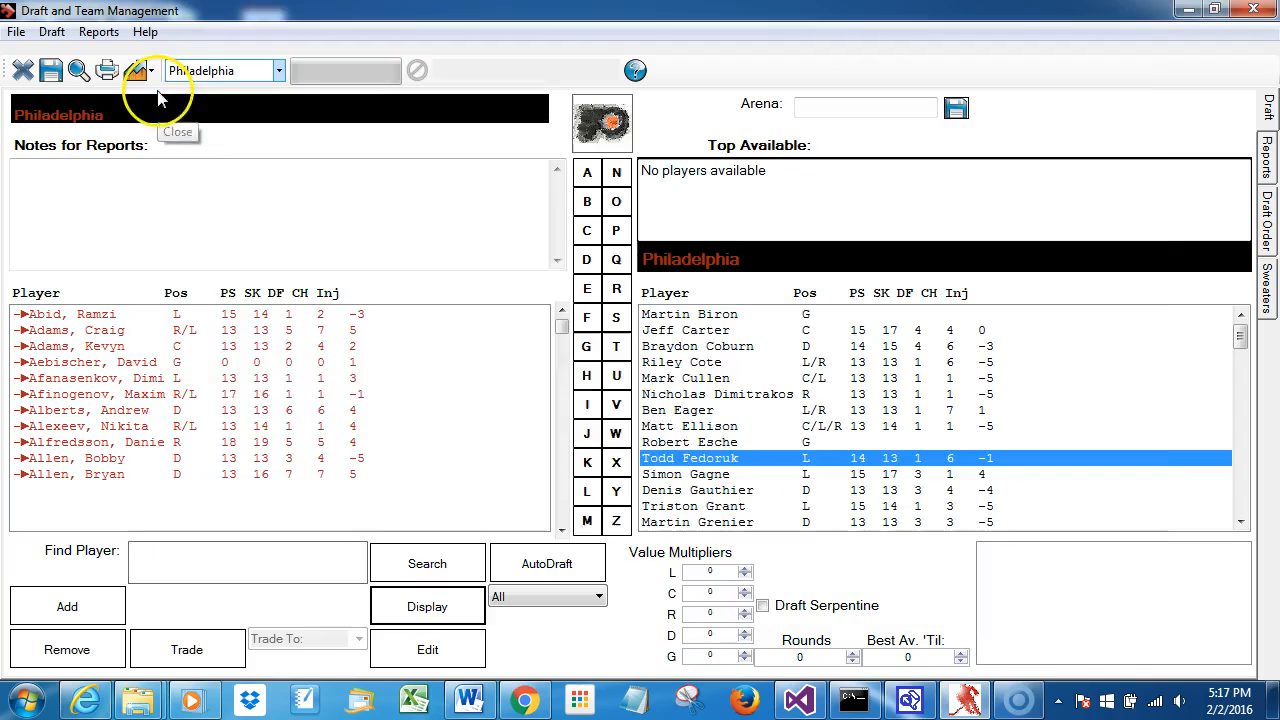
# Step: View the full player card of Daniel Alfredsson from the league-wide player list and close it
pyautogui.click(122, 446)
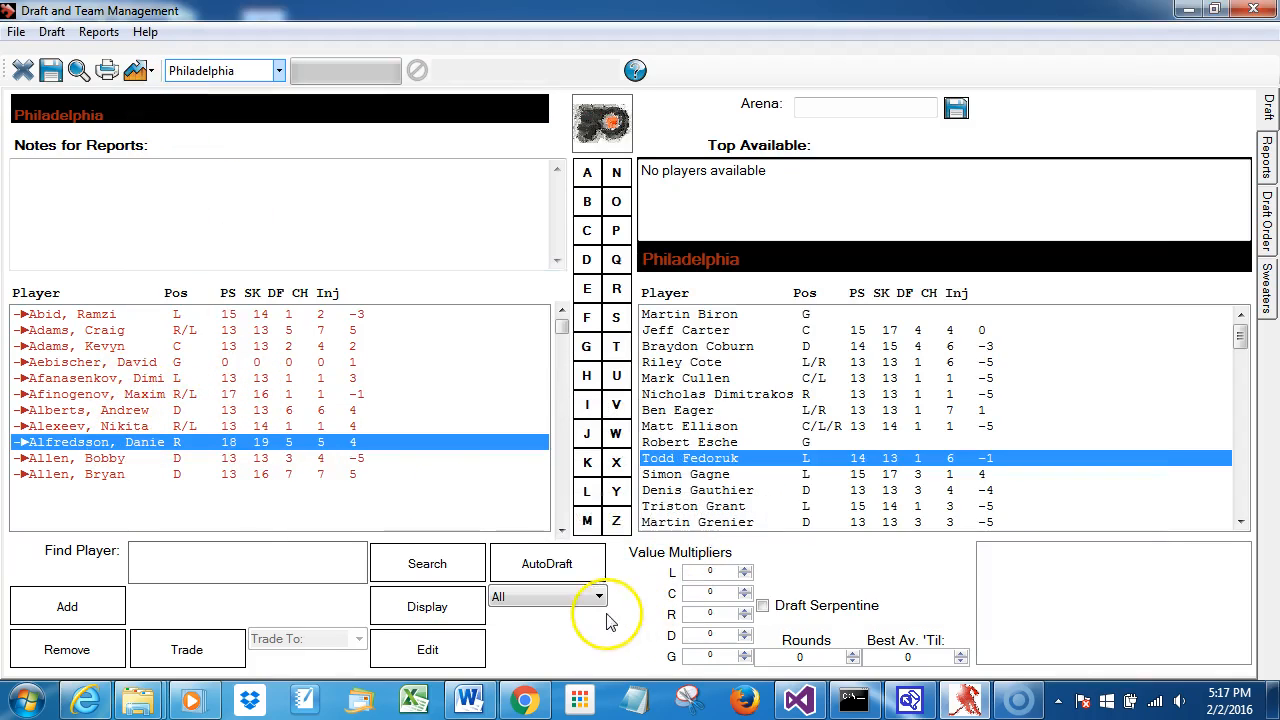
pyautogui.click(430, 606)
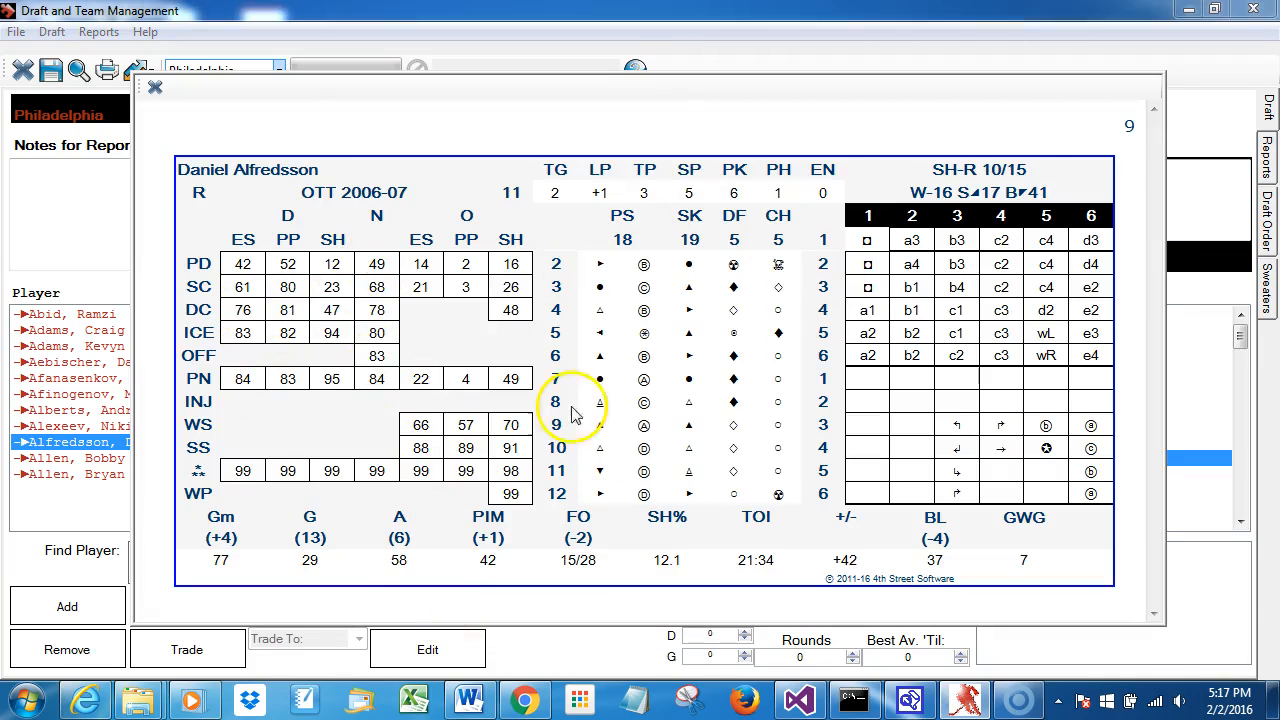
pyautogui.click(155, 89)
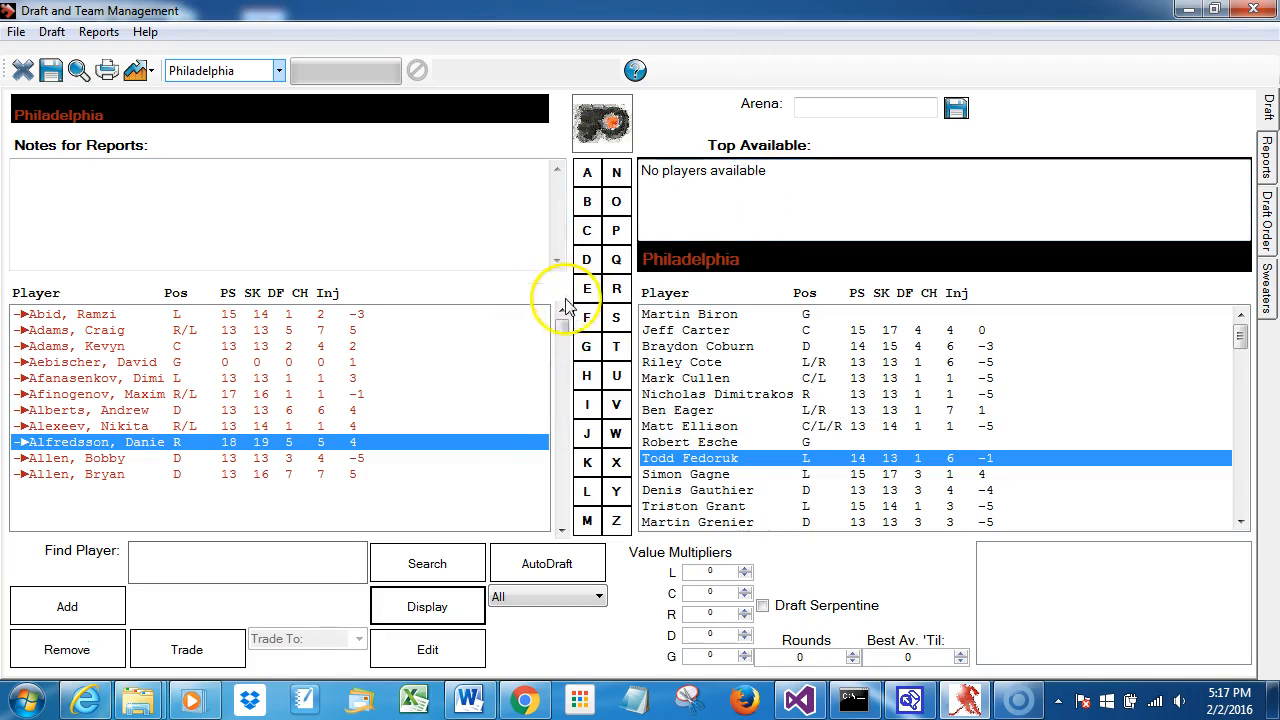
# Step: Browse the league-wide player list down into the B surnames and return to its beginning
pyautogui.click(563, 441)
pyautogui.click(561, 433)
pyautogui.click(563, 438)
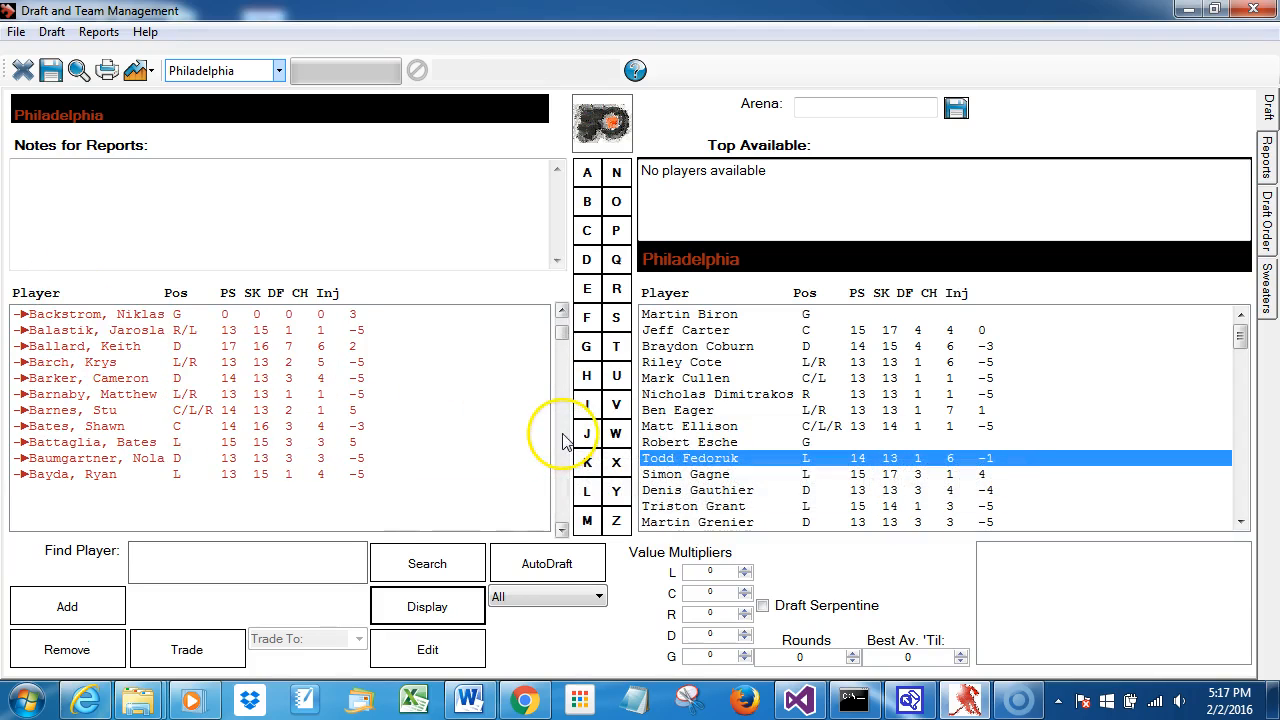
pyautogui.click(561, 433)
pyautogui.moveTo(568, 336); pyautogui.dragTo(575, 302)
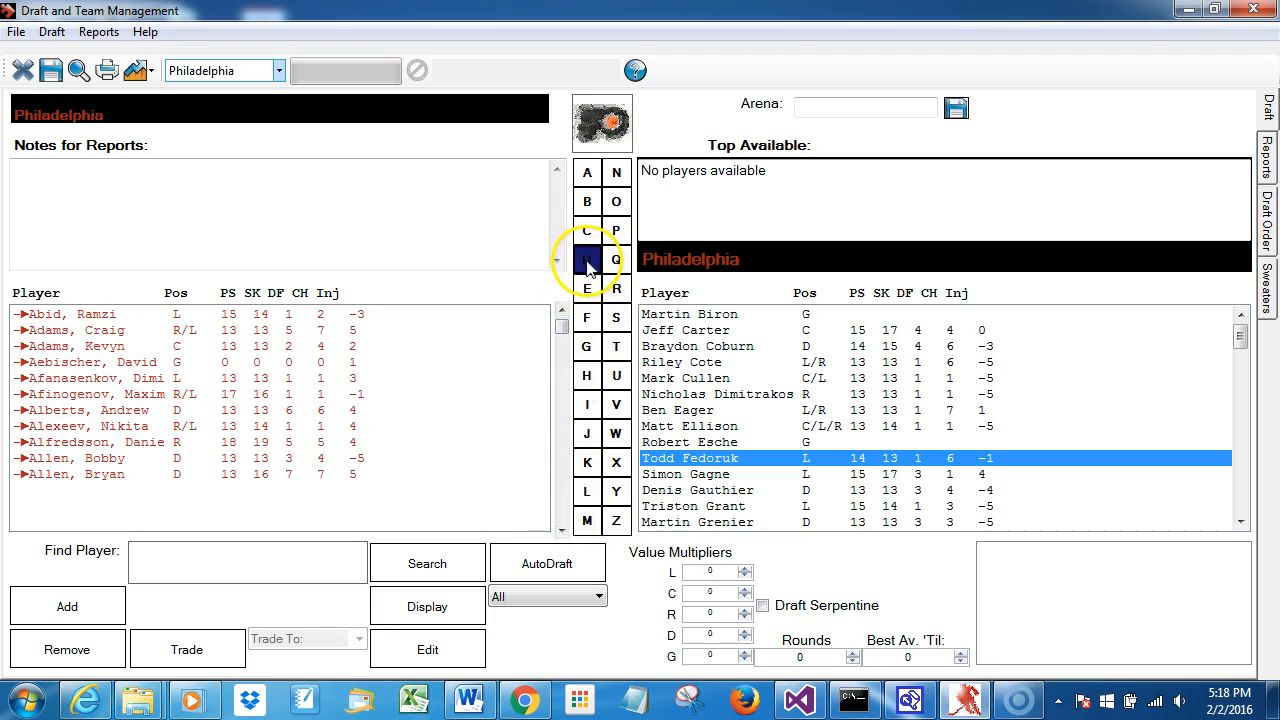
# Step: Jump through the league-wide player list by surname initial, ending at the K names
pyautogui.click(588, 262)
pyautogui.click(590, 204)
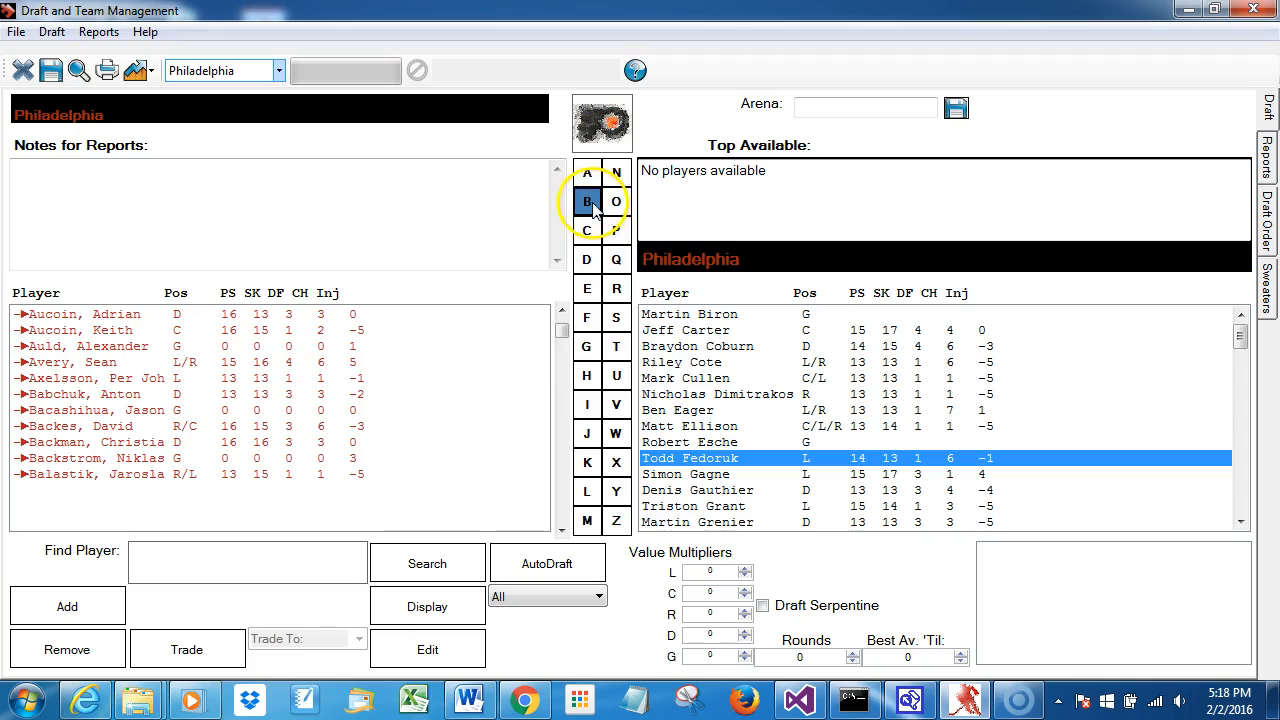
pyautogui.click(616, 261)
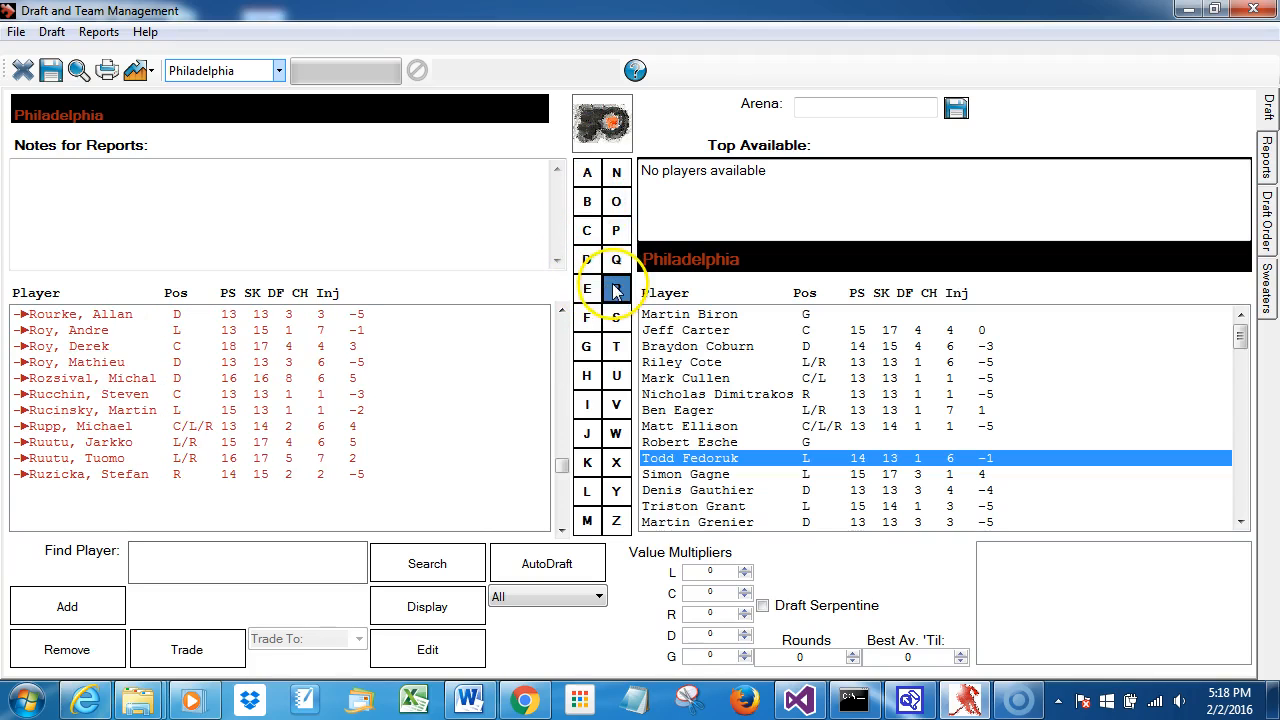
pyautogui.click(616, 262)
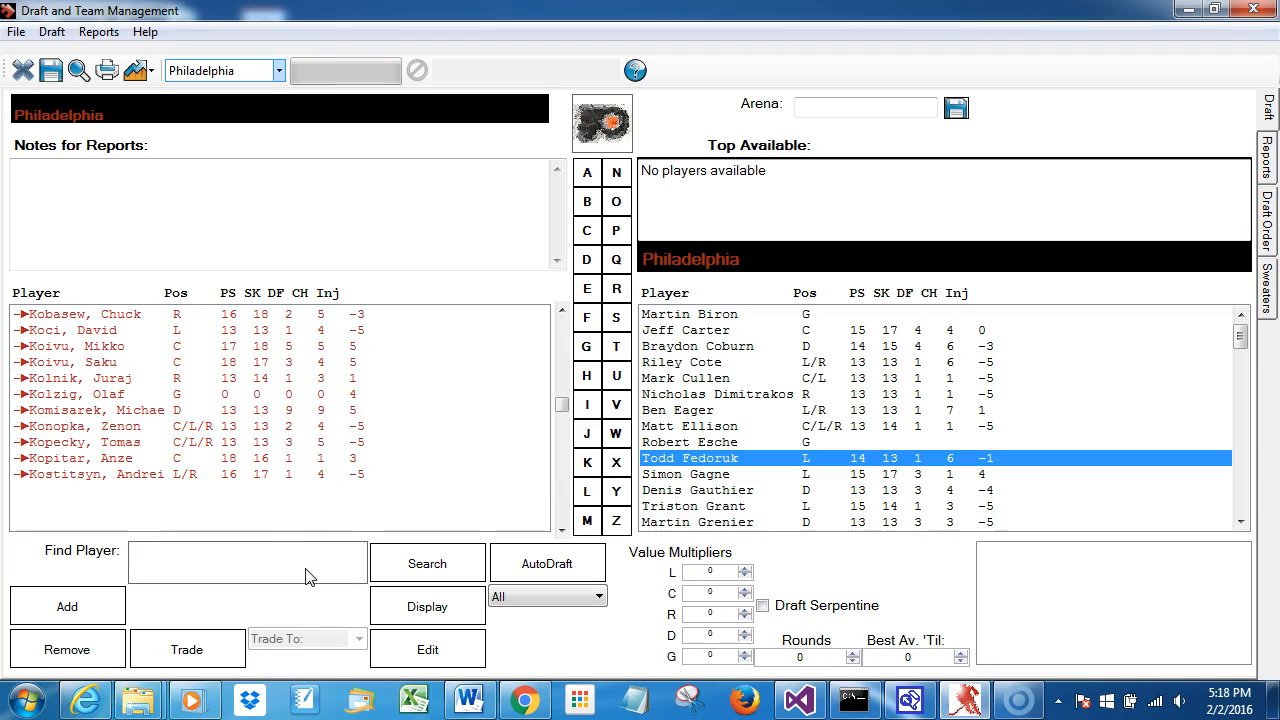
# Step: Try to add Saku Koivu from the league-wide list to Philadelphia's roster
pyautogui.click(95, 346)
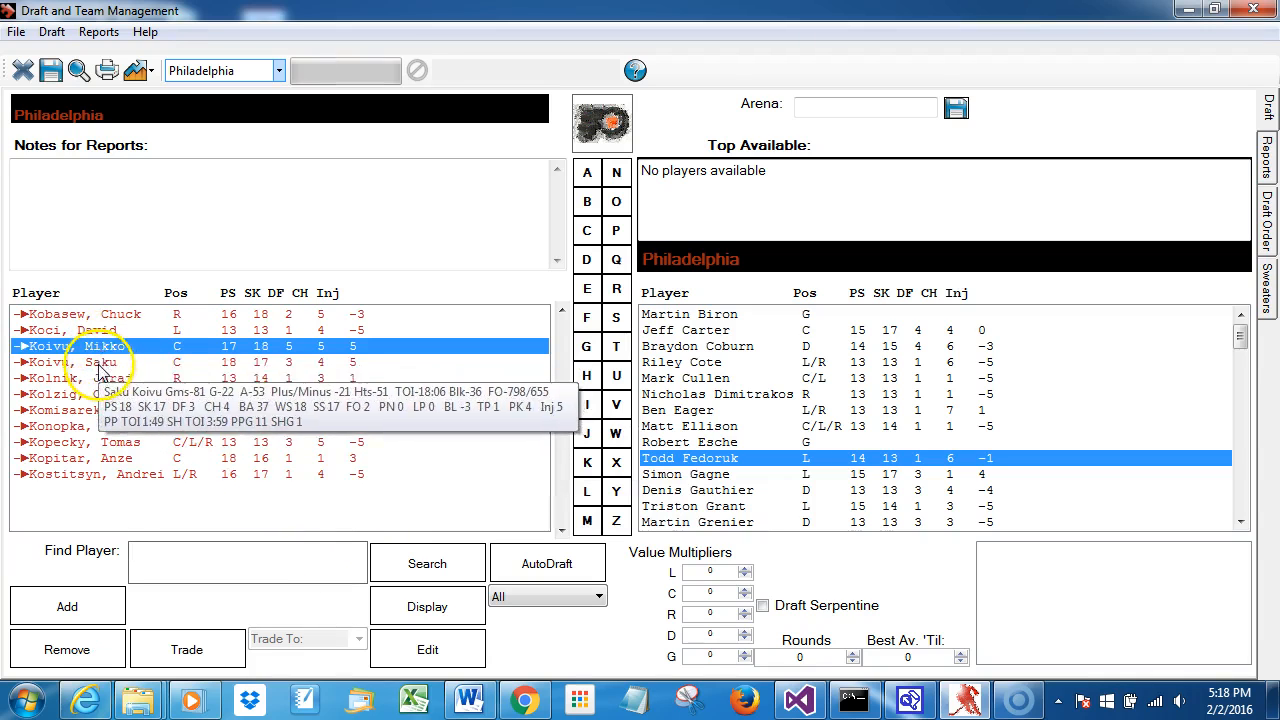
pyautogui.click(98, 364)
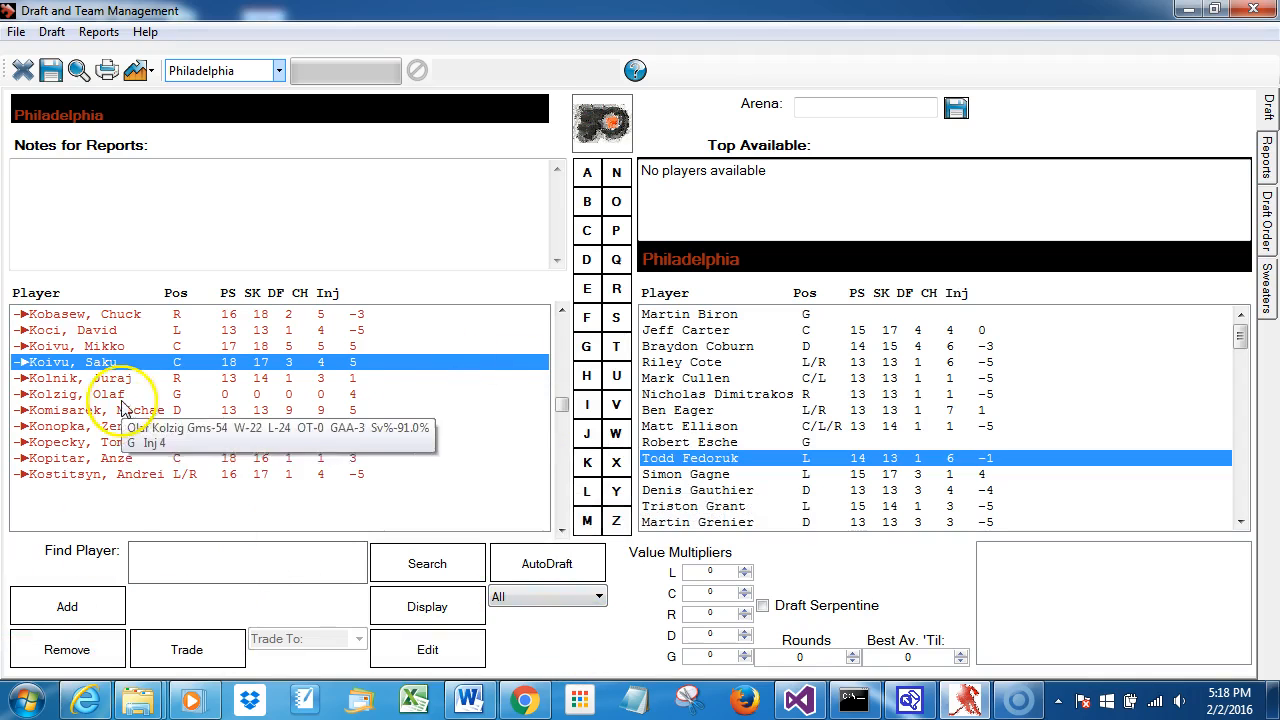
pyautogui.click(103, 609)
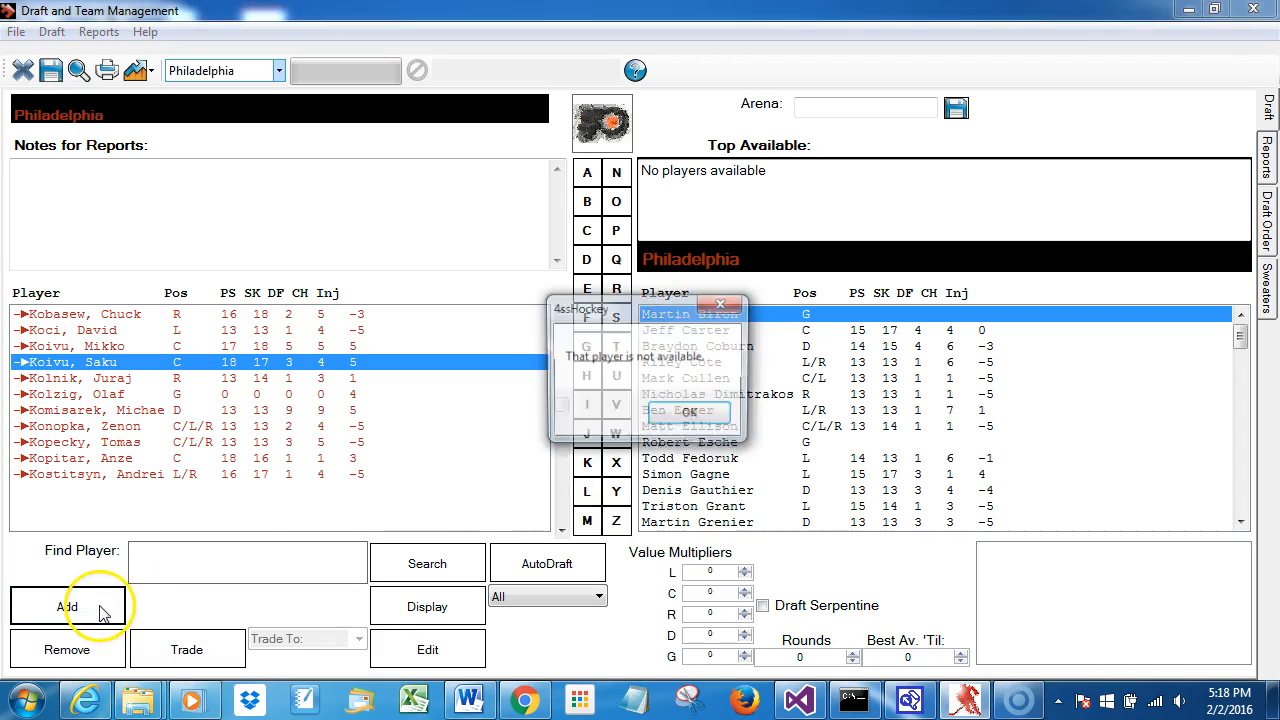
pyautogui.click(687, 416)
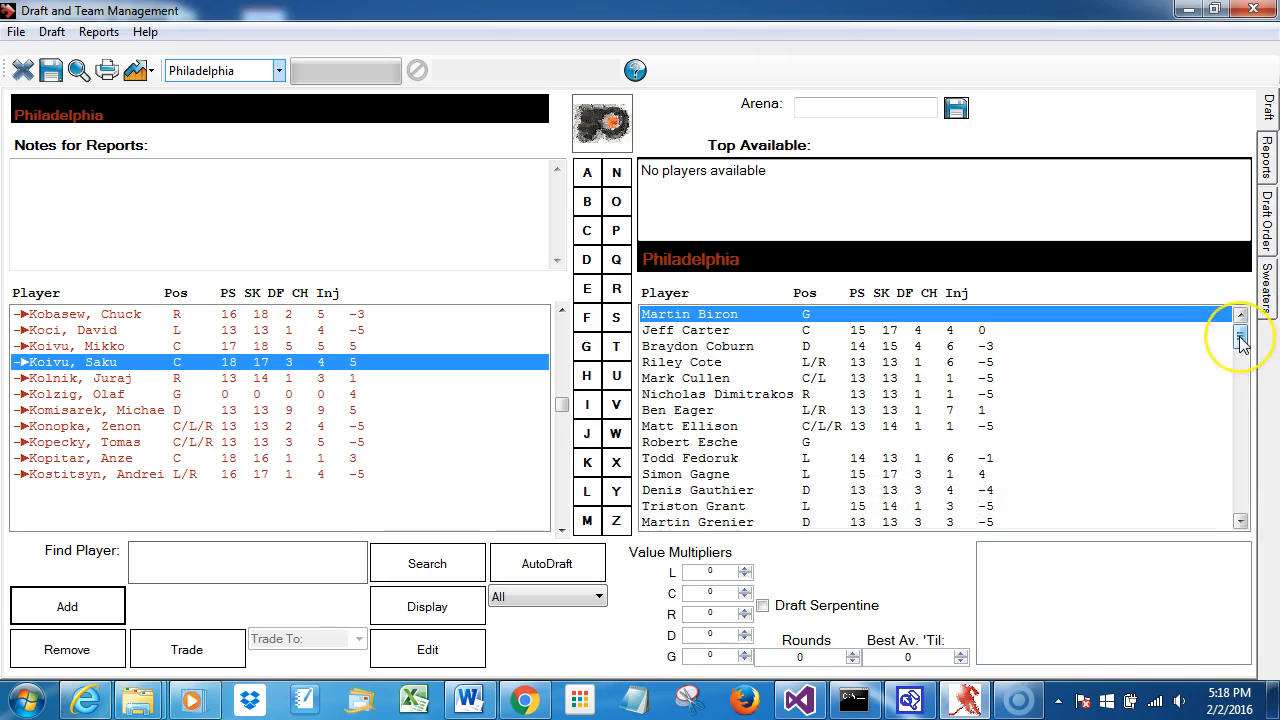
# Step: Remove right winger Eric Meloche from Philadelphia's roster
pyautogui.moveTo(1240, 341); pyautogui.dragTo(1252, 378)
pyautogui.moveTo(768, 425)
pyautogui.click(950, 380)
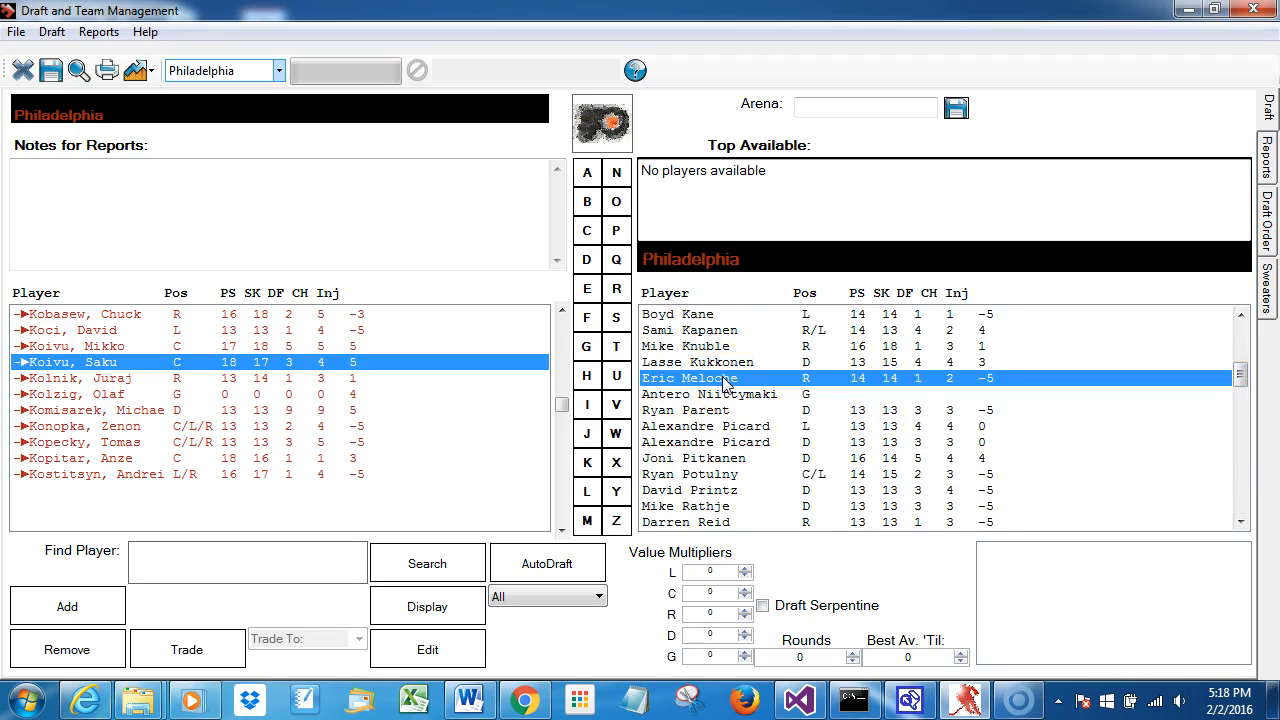
pyautogui.moveTo(990, 412)
pyautogui.moveTo(1007, 385)
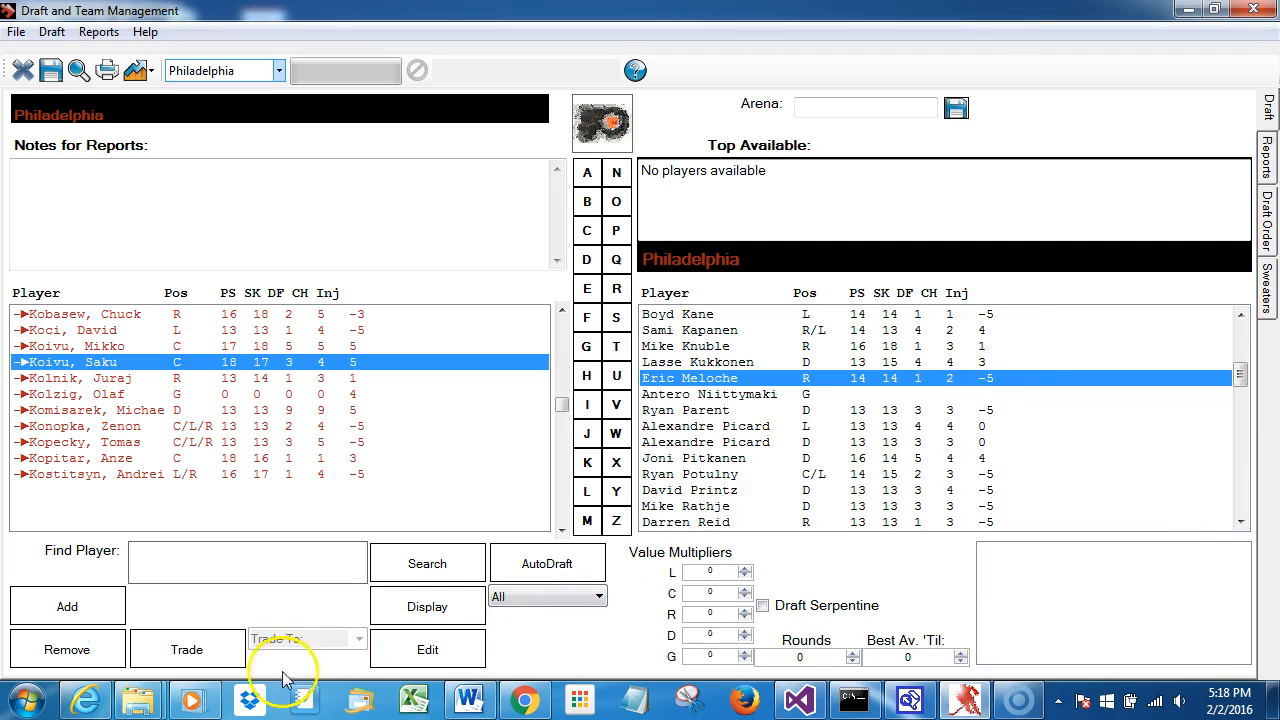
pyautogui.click(108, 650)
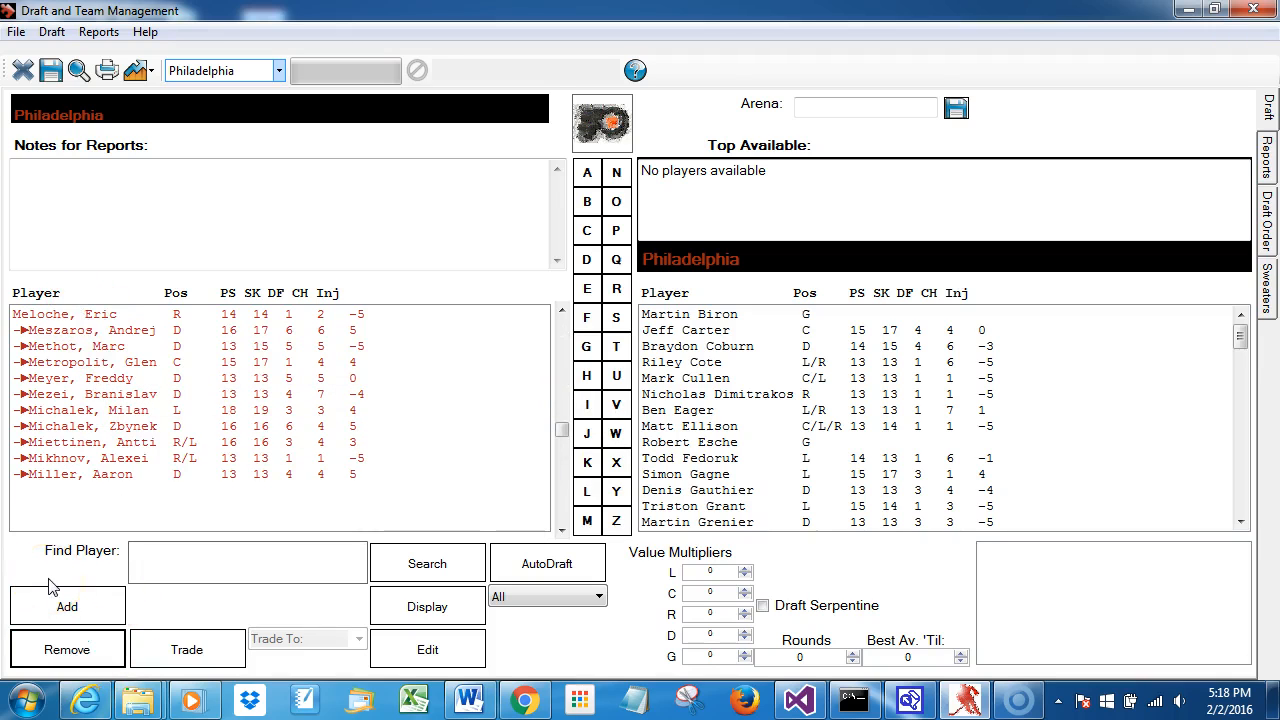
# Step: Add Eric Meloche from the league-wide list back to Philadelphia and select him in the team roster
pyautogui.click(109, 314)
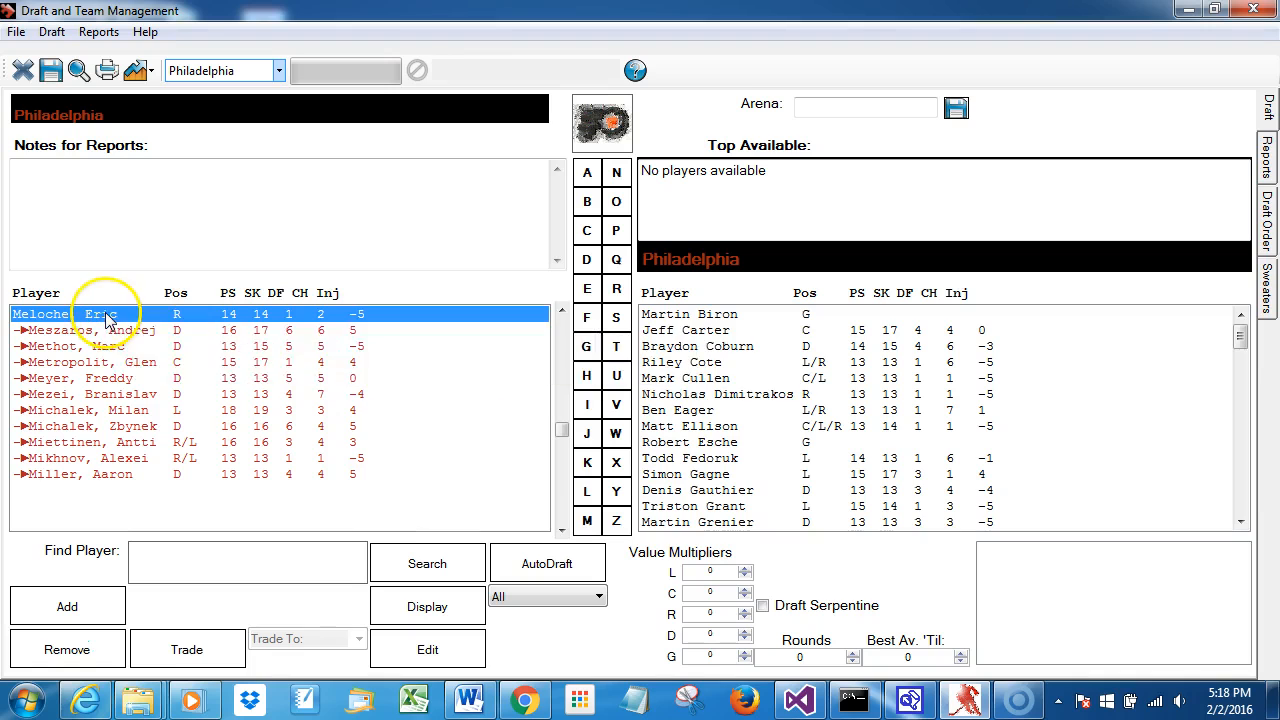
pyautogui.click(82, 614)
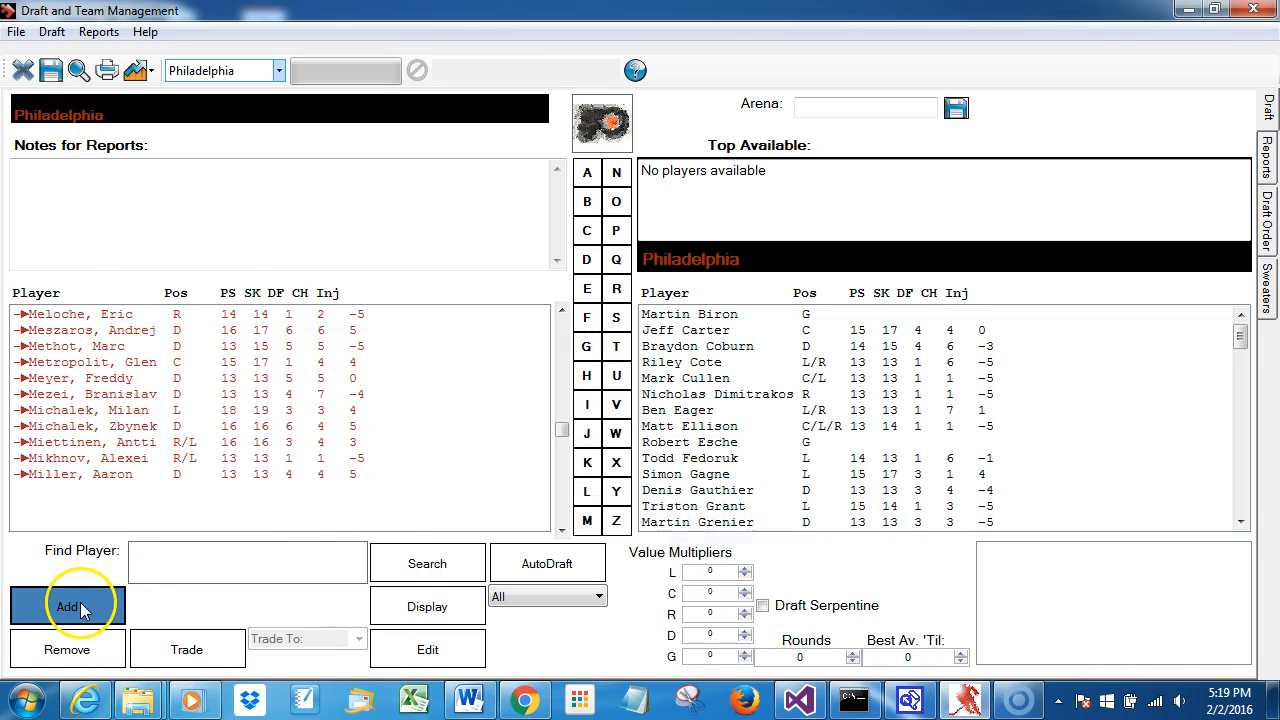
pyautogui.moveTo(1241, 338); pyautogui.dragTo(1242, 372)
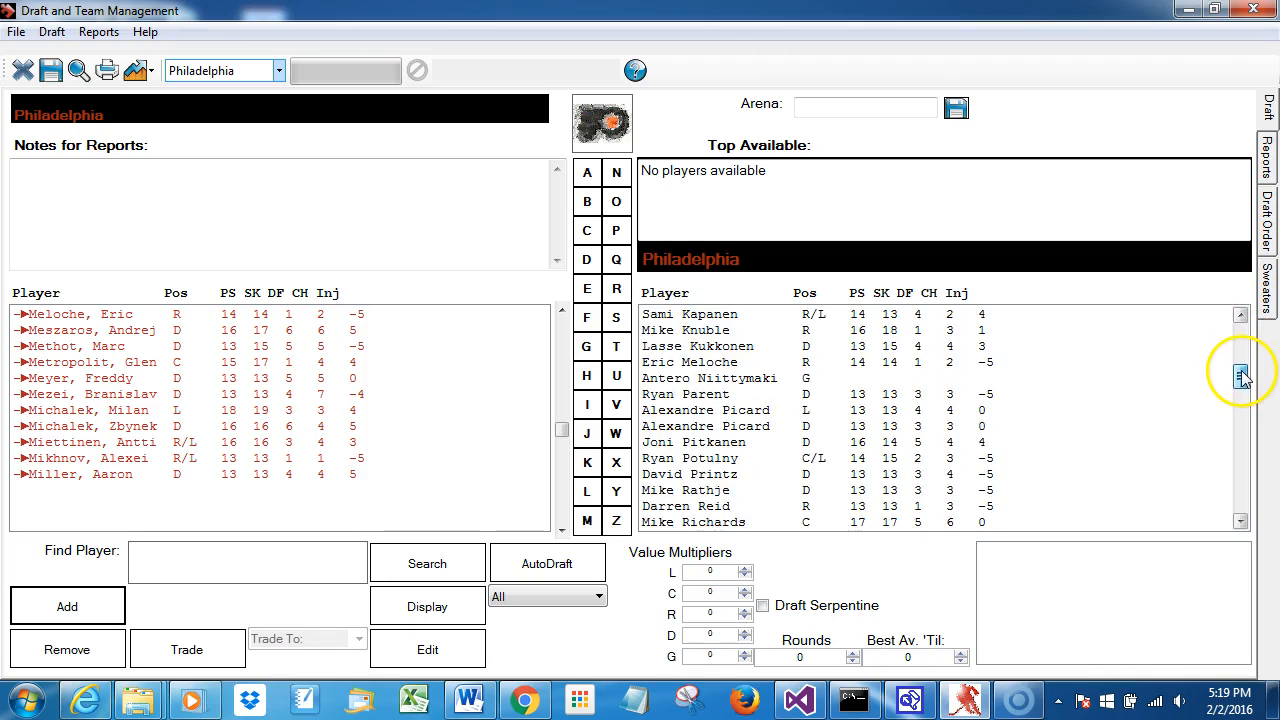
pyautogui.click(722, 366)
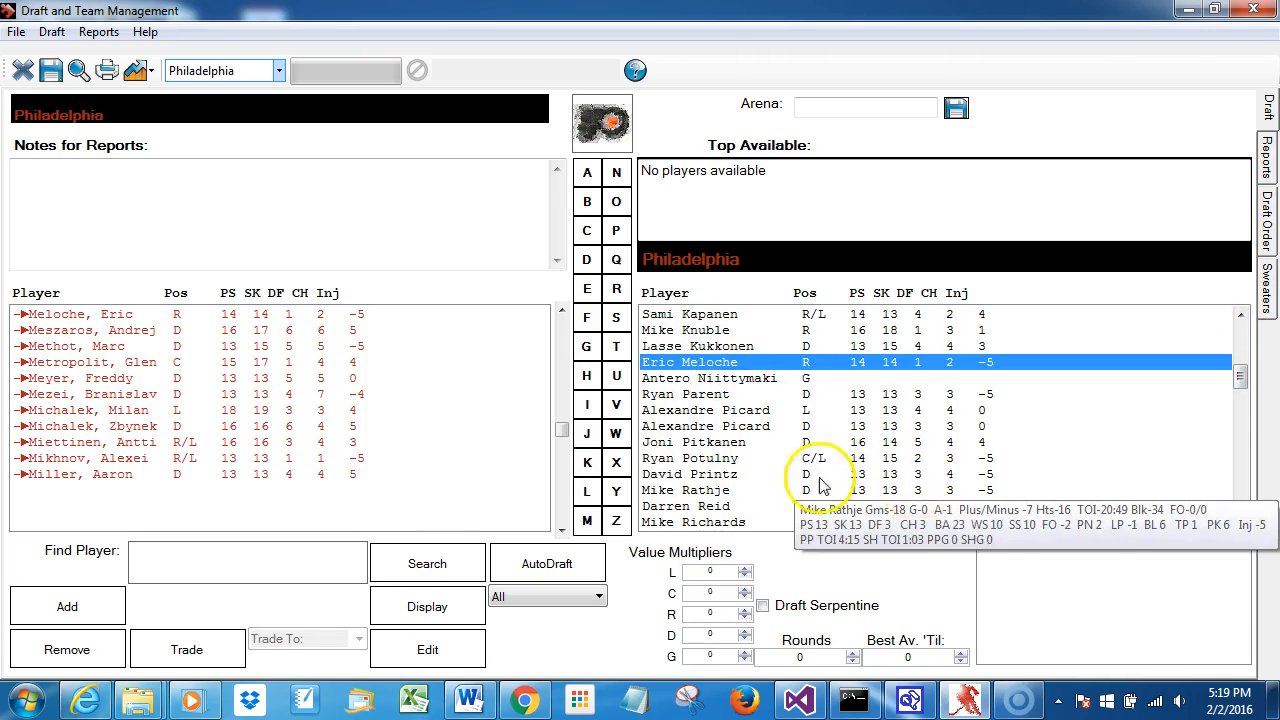
# Step: Remove Eric Meloche directly from Philadelphia's roster and re-add him from the league-wide list, doing this twice
pyautogui.doubleClick(747, 364)
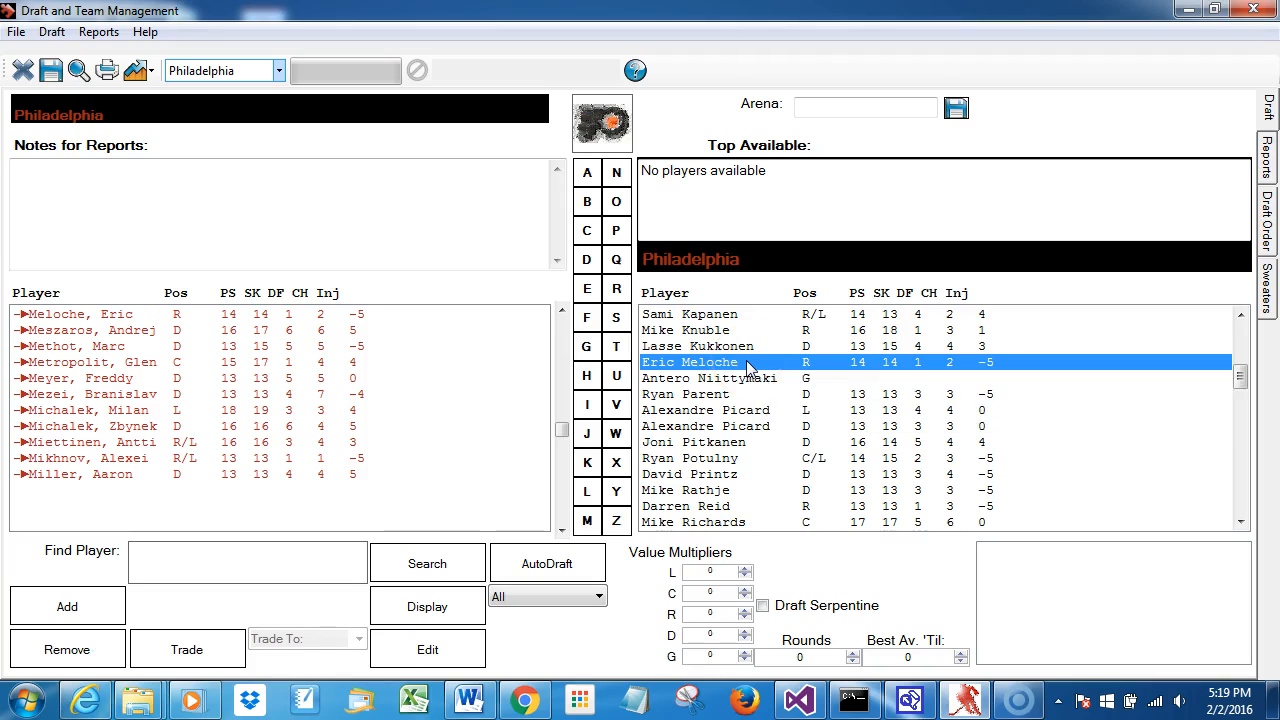
pyautogui.doubleClick(112, 316)
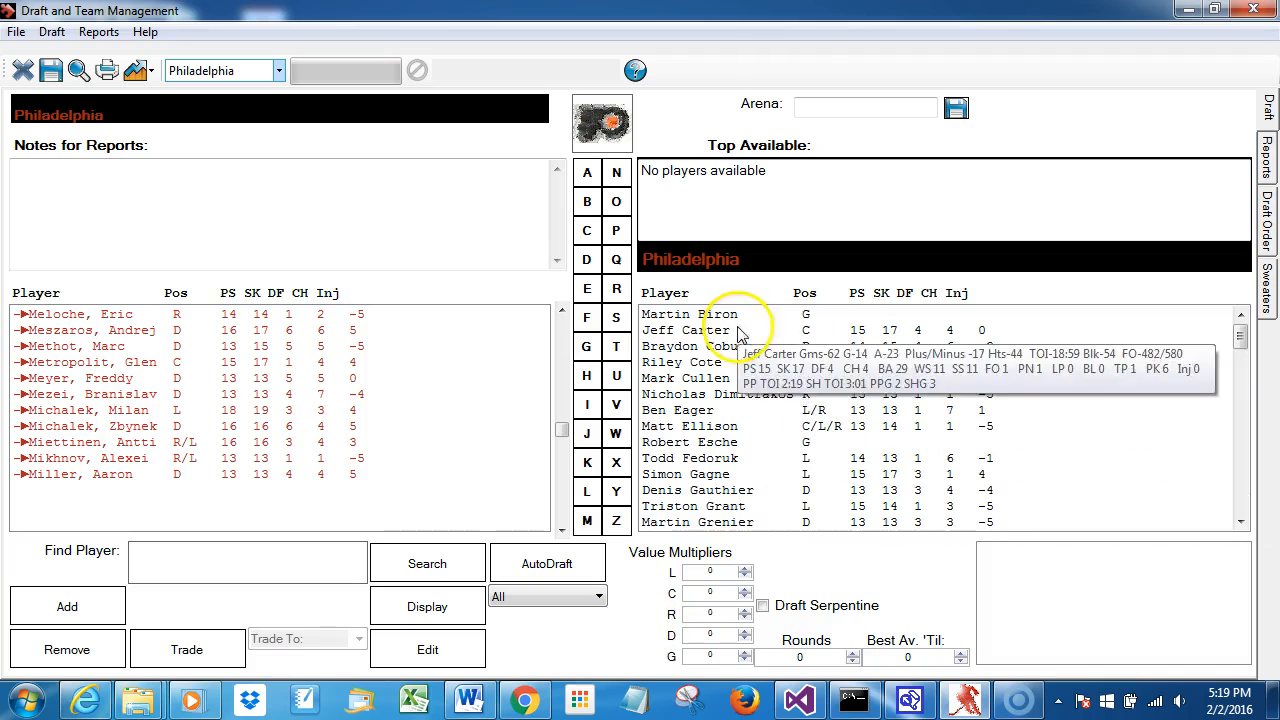
pyautogui.moveTo(1240, 345)
pyautogui.mouseDown()
pyautogui.moveTo(1243, 413)
pyautogui.moveTo(1245, 368)
pyautogui.mouseUp()
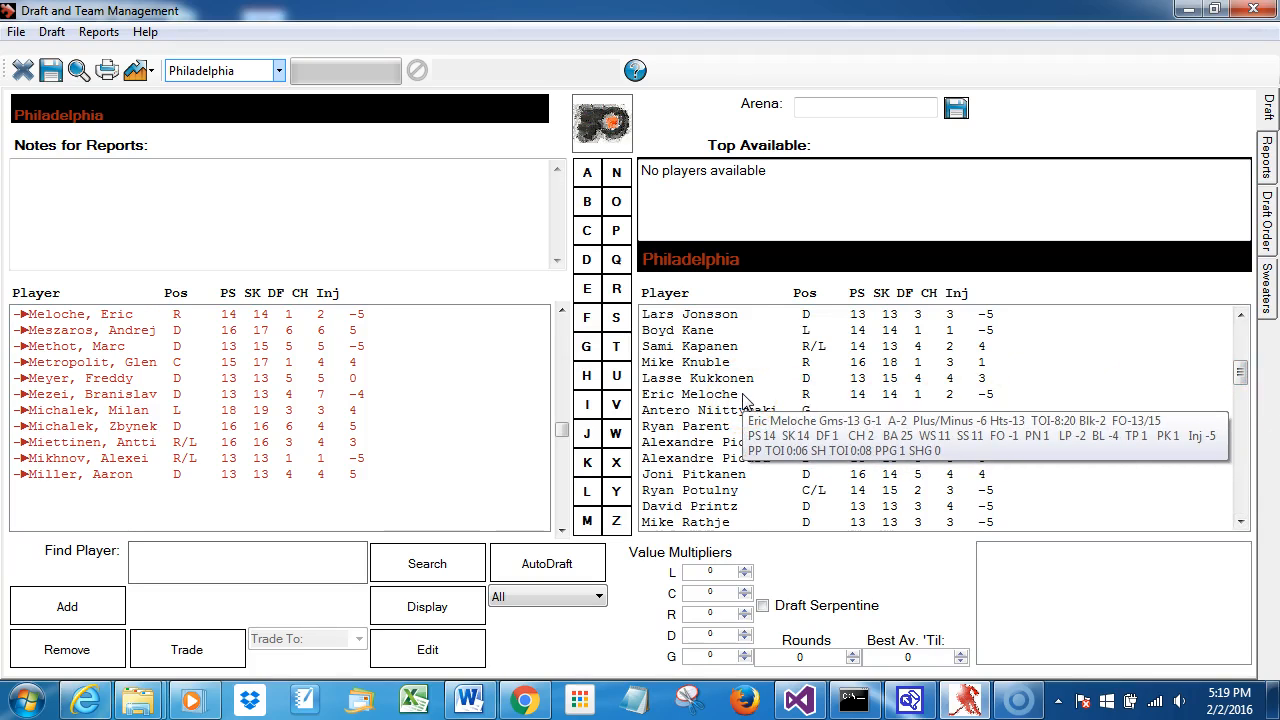
pyautogui.doubleClick(806, 398)
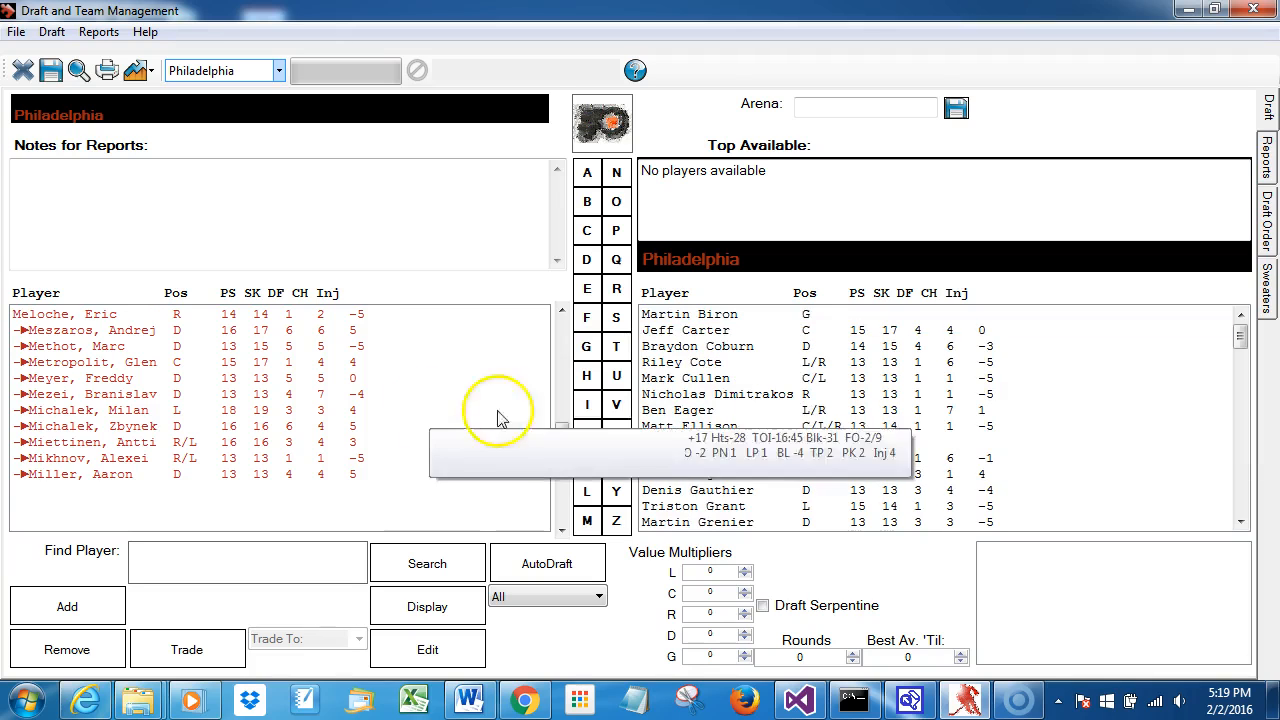
pyautogui.doubleClick(93, 318)
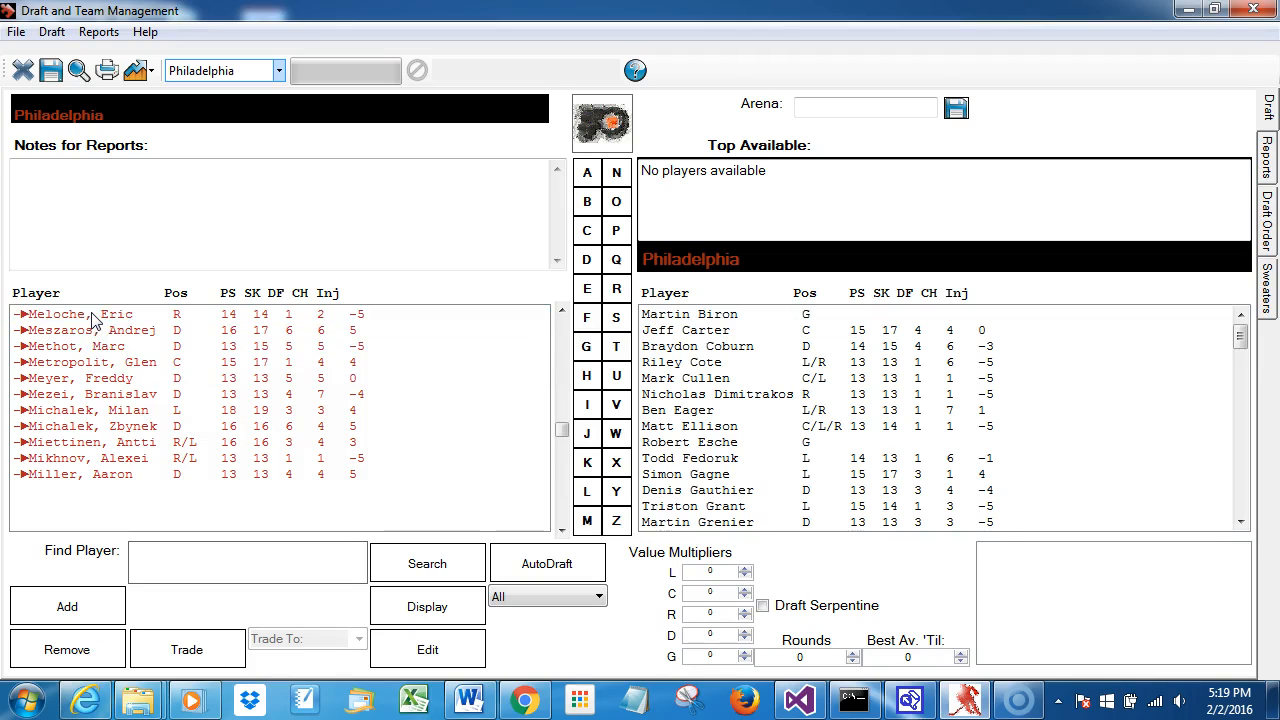
# Step: Trade Eric Meloche from Philadelphia to Colorado
pyautogui.click(1245, 456)
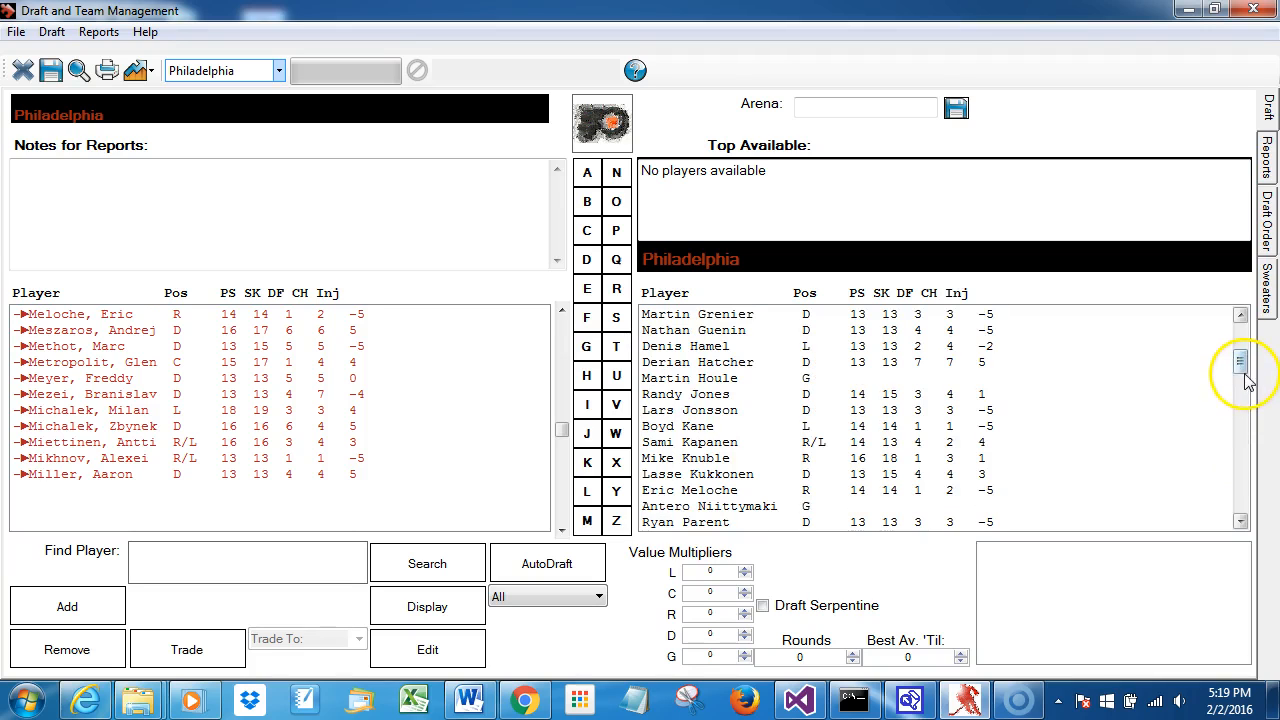
pyautogui.moveTo(1242, 368); pyautogui.dragTo(1247, 372)
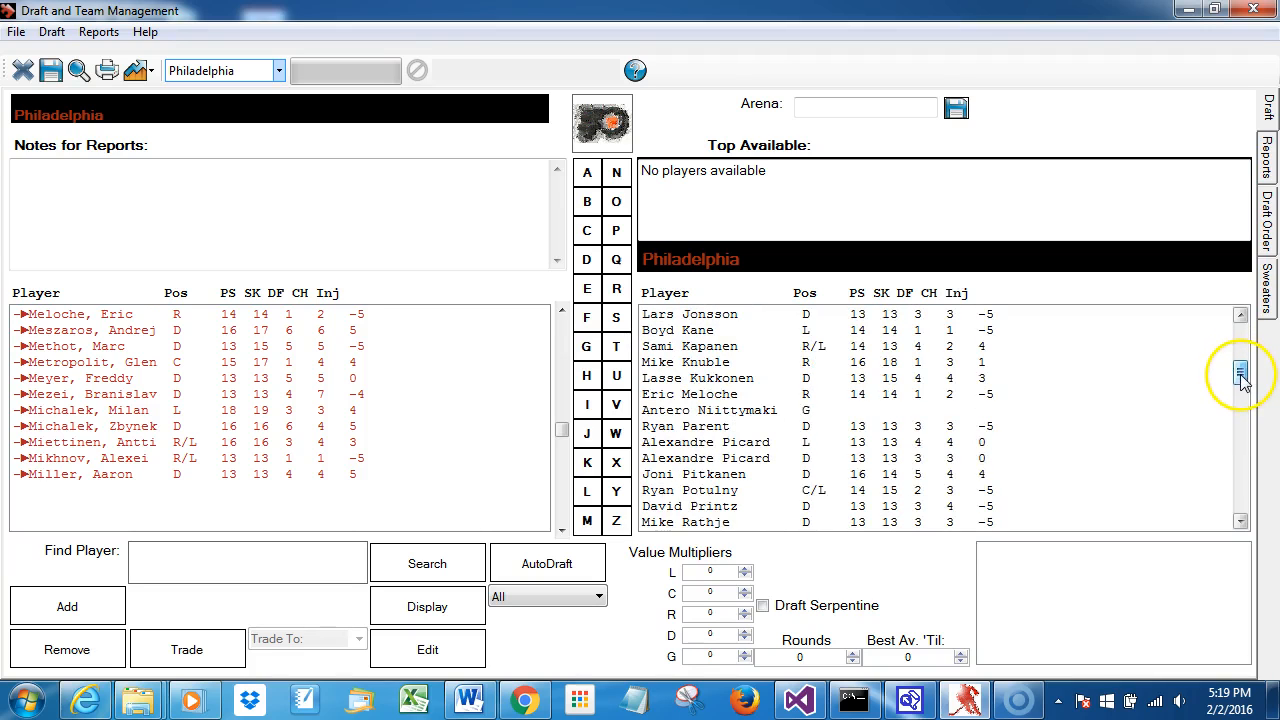
pyautogui.click(700, 394)
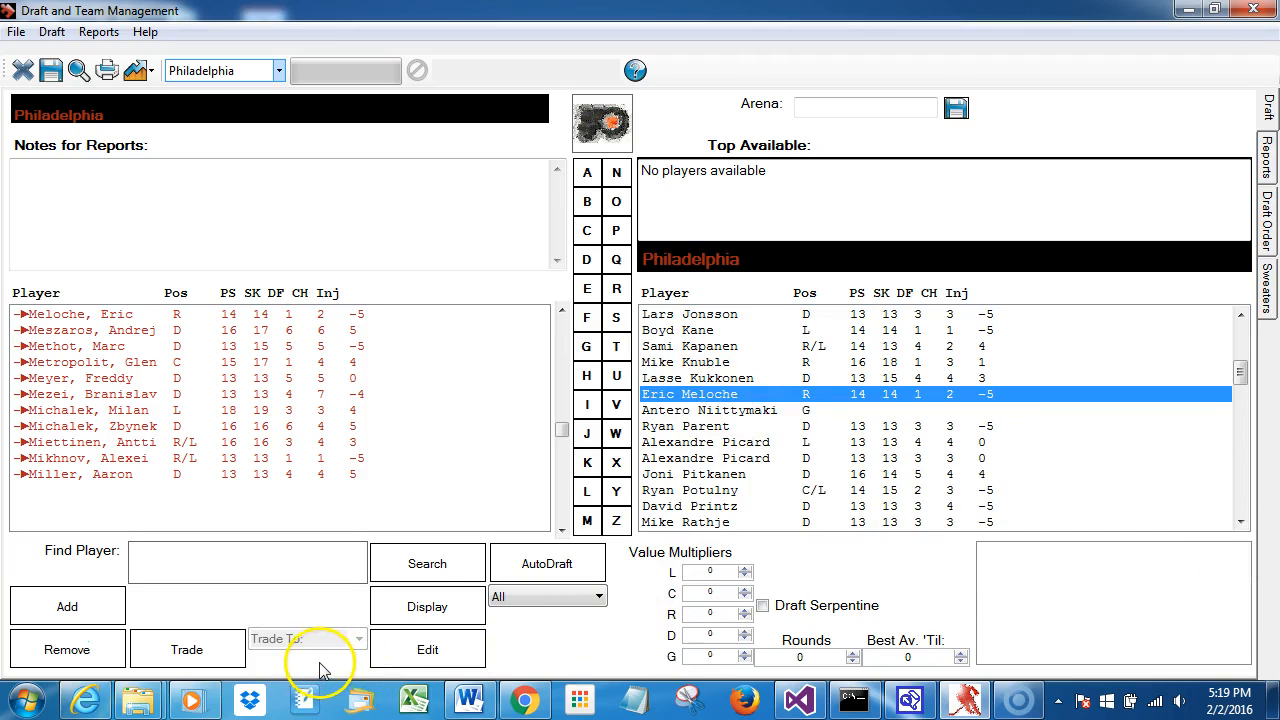
pyautogui.click(206, 650)
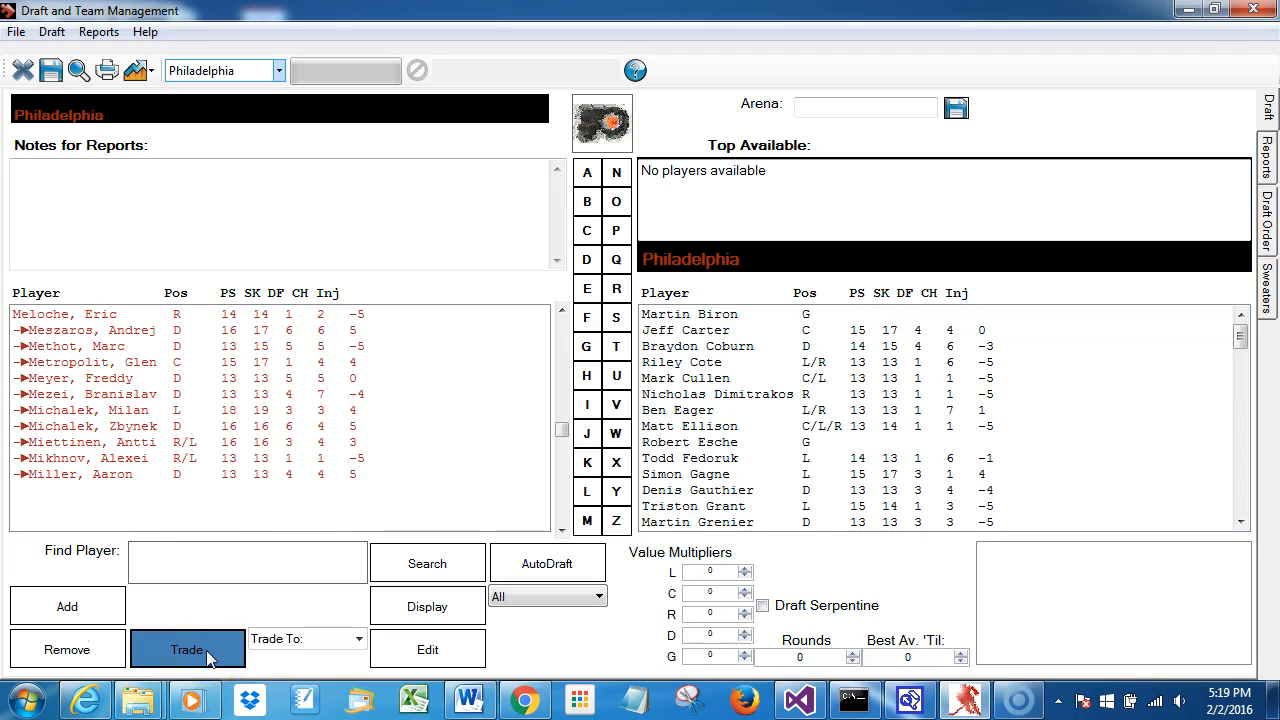
pyautogui.click(358, 645)
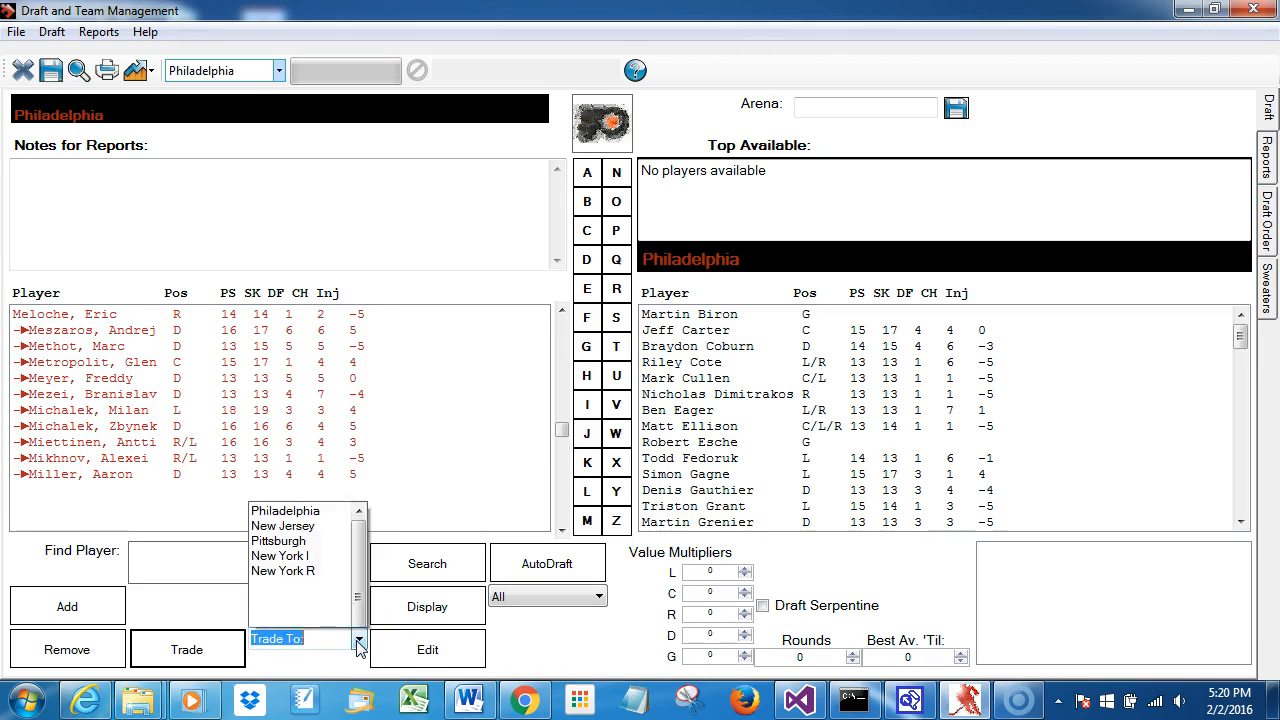
pyautogui.moveTo(357, 306); pyautogui.dragTo(356, 510)
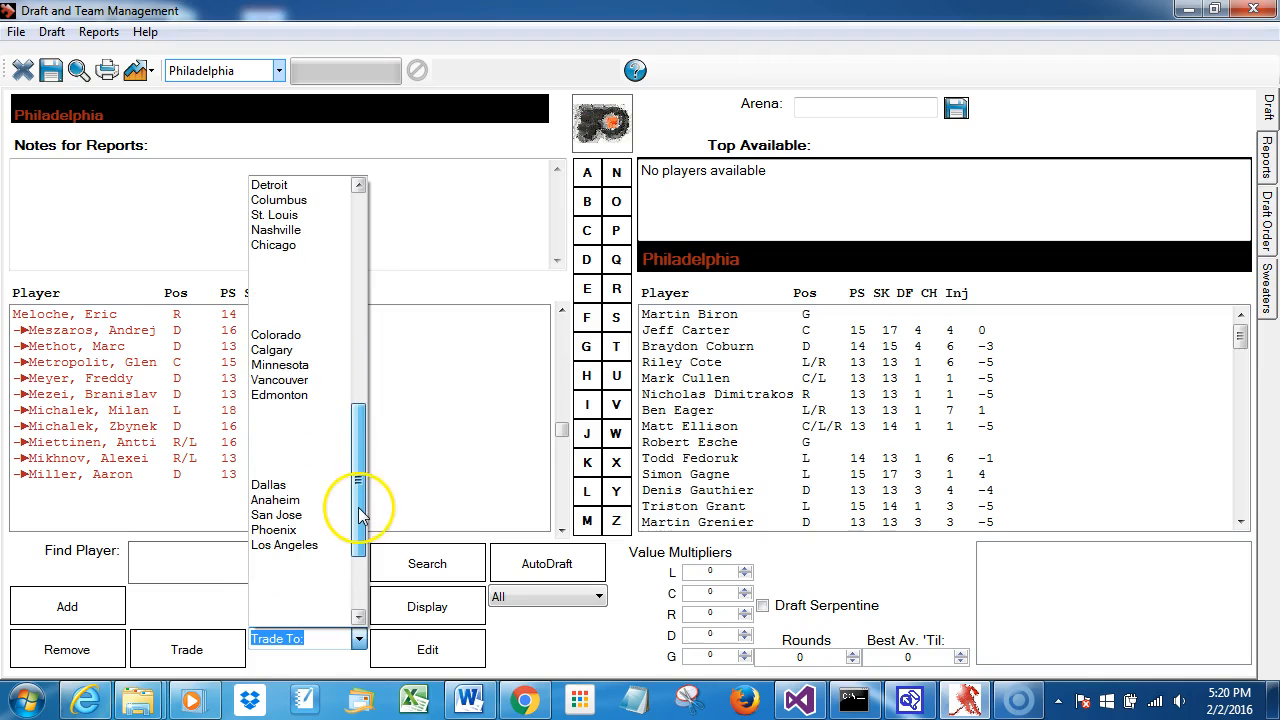
pyautogui.click(301, 338)
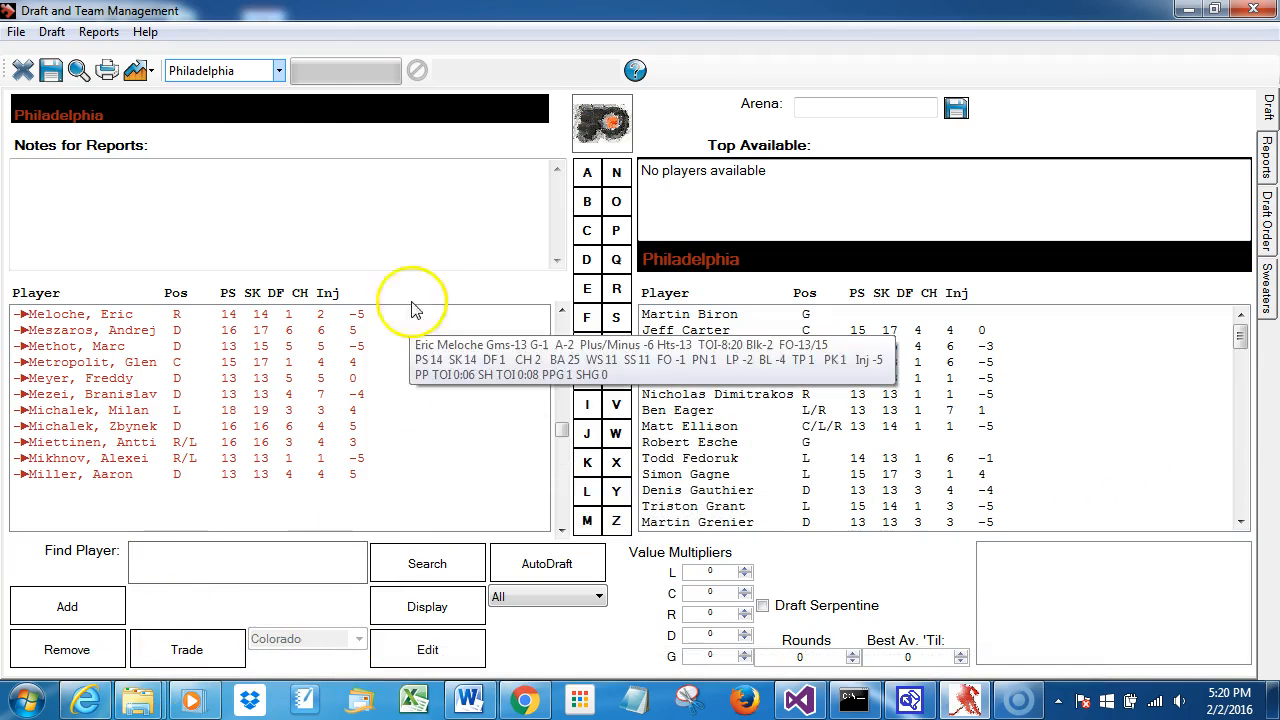
# Step: Switch the displayed team roster from Philadelphia to Colorado
pyautogui.click(262, 75)
pyautogui.moveTo(278, 100); pyautogui.dragTo(287, 345)
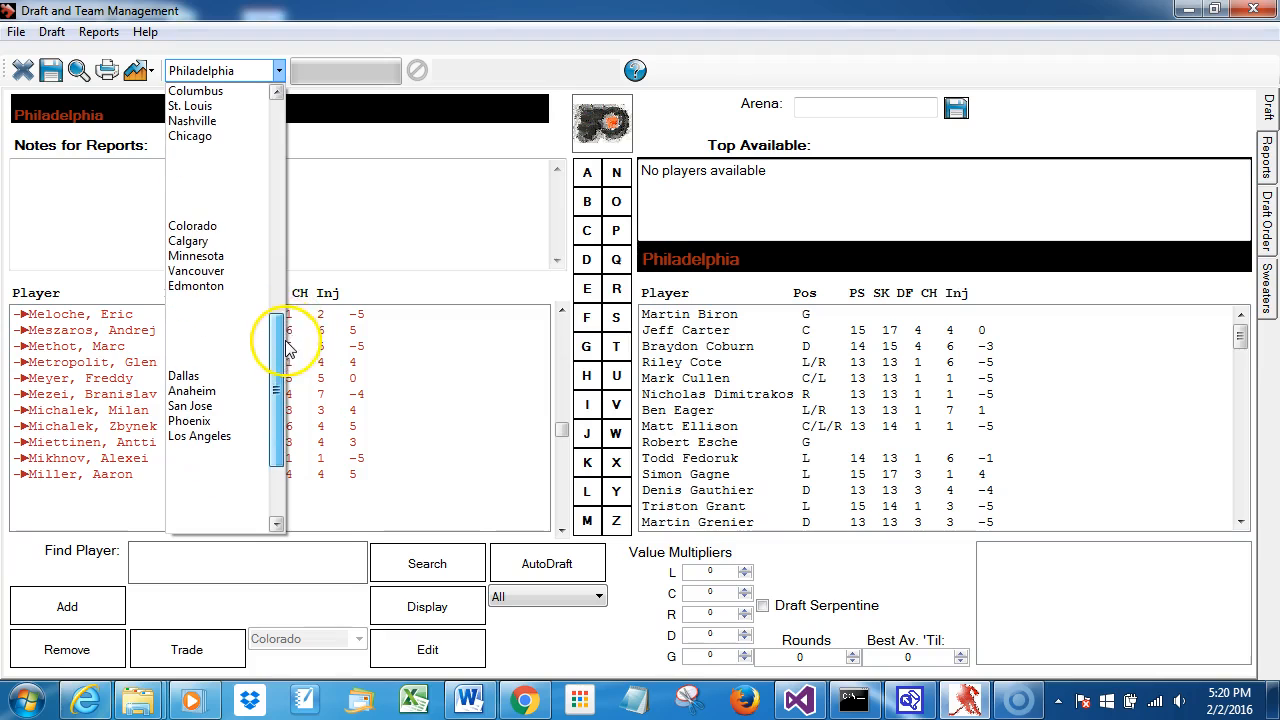
pyautogui.click(232, 228)
# Step: Trade Eric Meloche from Colorado's roster back to Philadelphia
pyautogui.moveTo(1240, 340)
pyautogui.mouseDown()
pyautogui.moveTo(1240, 388)
pyautogui.moveTo(1240, 358)
pyautogui.mouseUp()
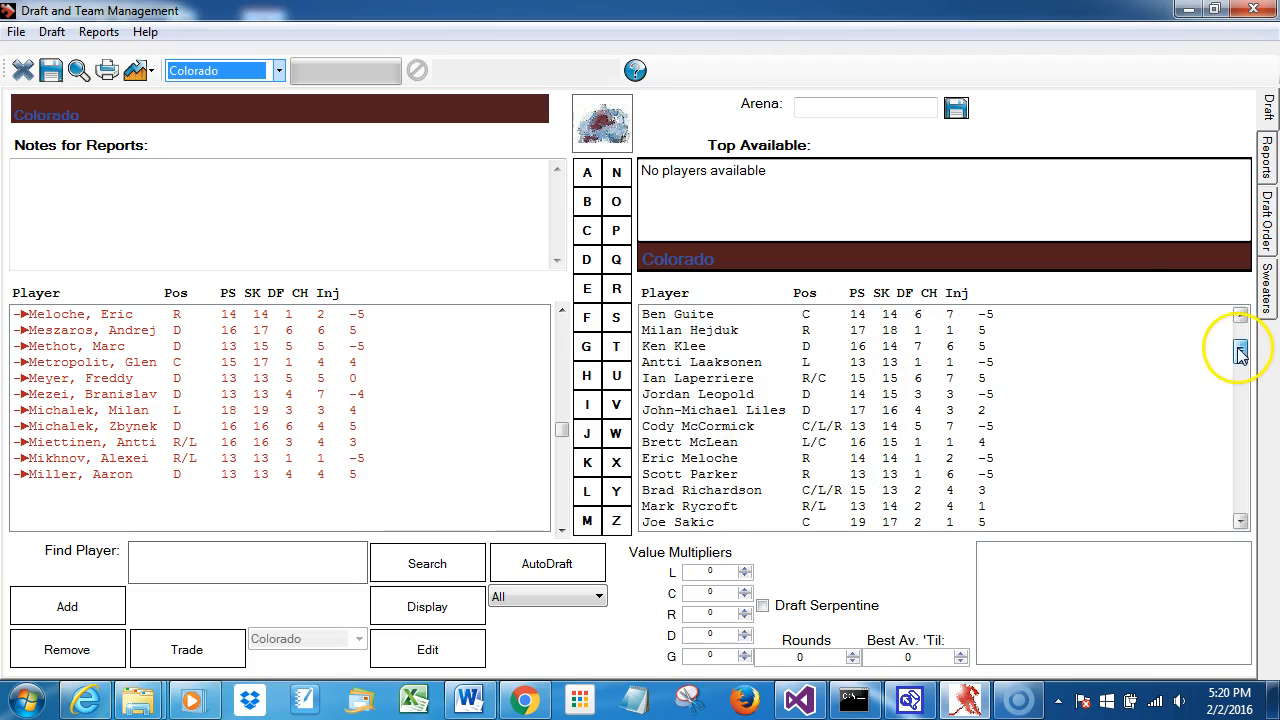
pyautogui.click(790, 459)
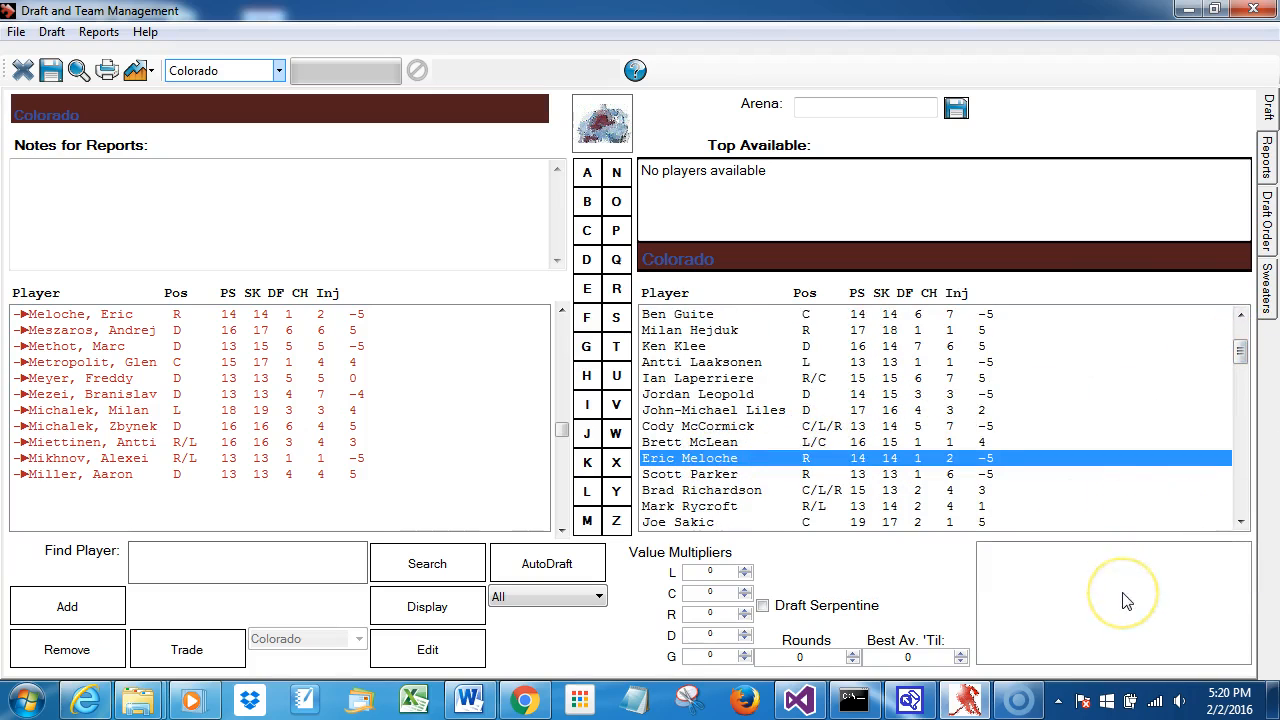
pyautogui.click(195, 650)
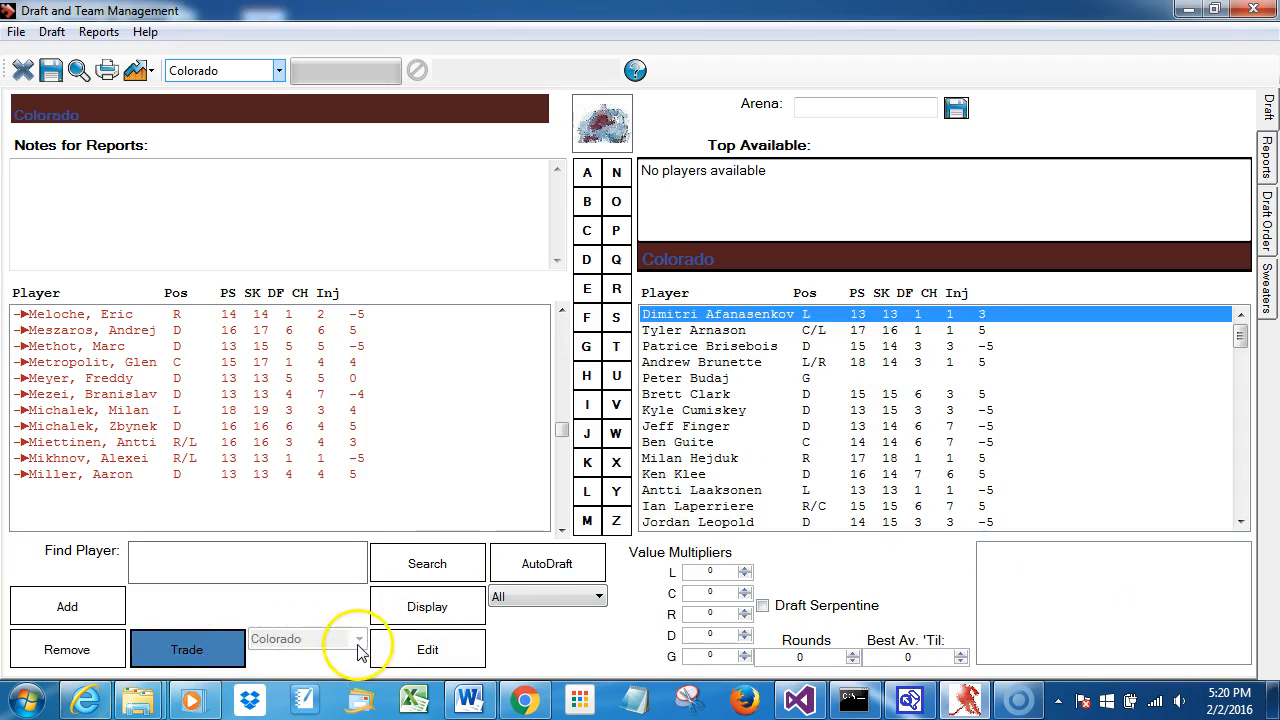
pyautogui.click(358, 641)
pyautogui.moveTo(357, 592); pyautogui.dragTo(335, 200)
pyautogui.click(316, 186)
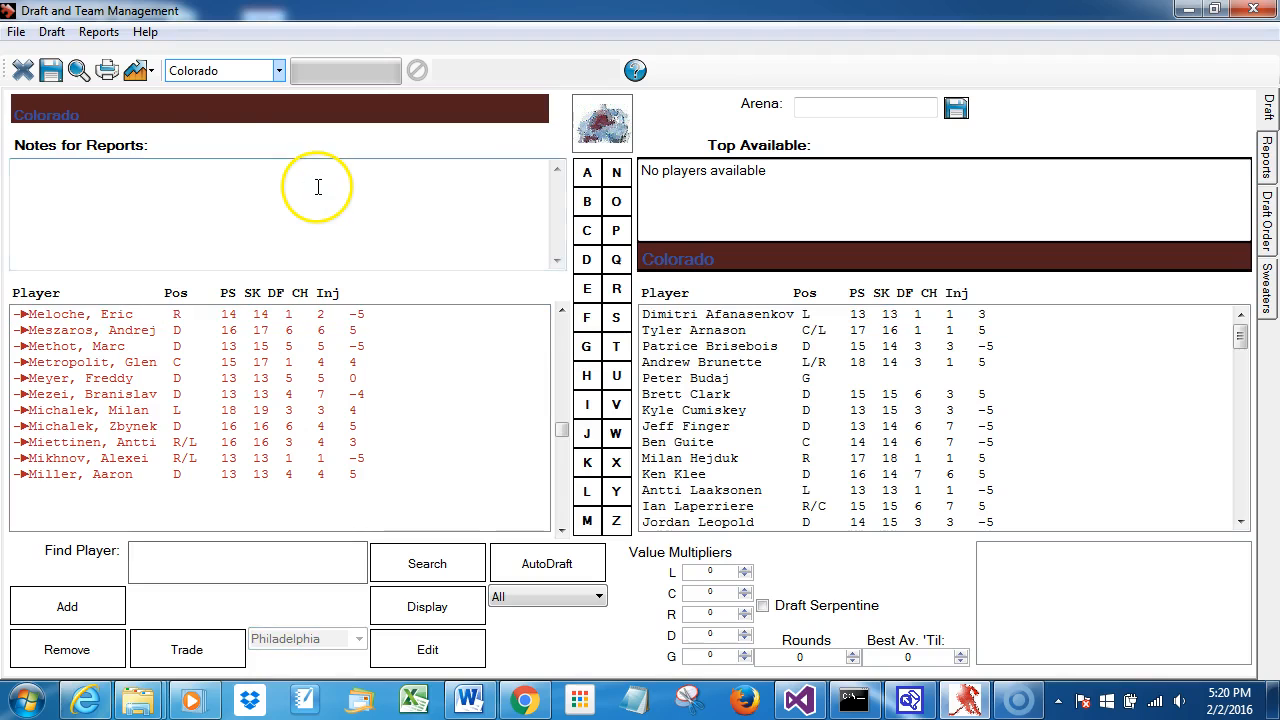
# Step: Switch the displayed team to Philadelphia and select Eric Meloche in its roster
pyautogui.click(210, 70)
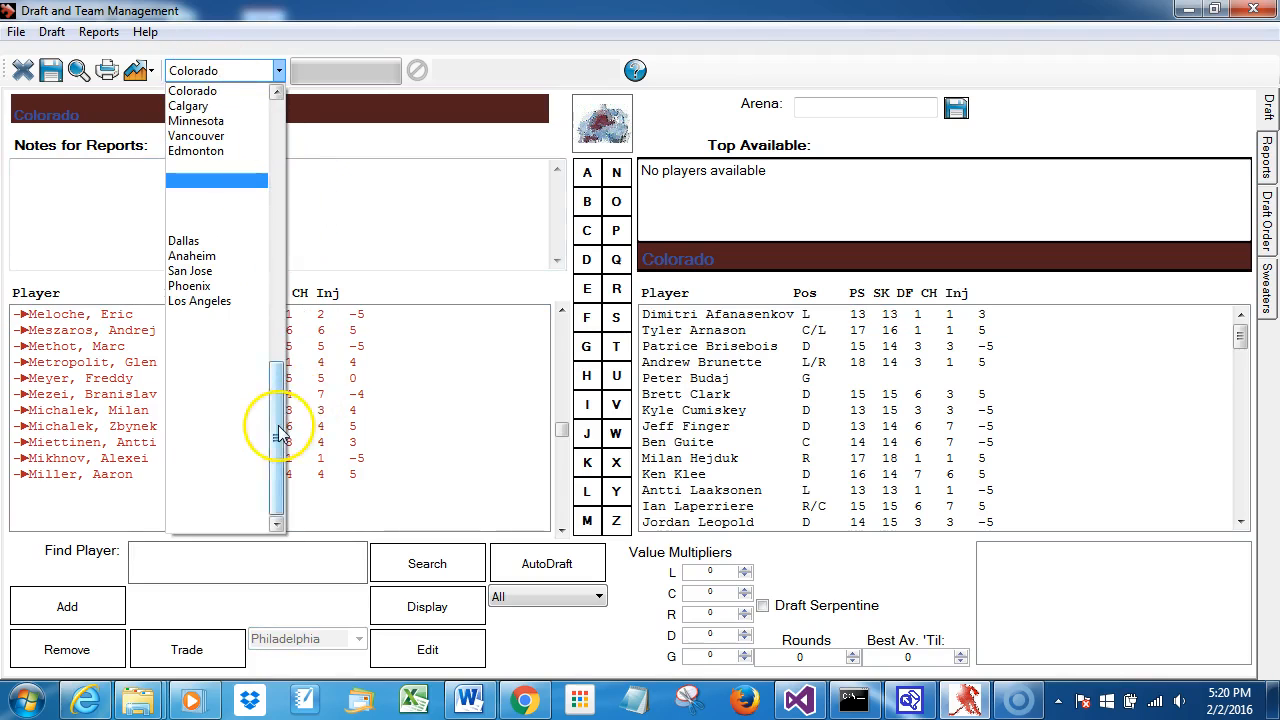
pyautogui.moveTo(280, 430); pyautogui.dragTo(286, 137)
pyautogui.click(215, 92)
pyautogui.moveTo(1147, 408)
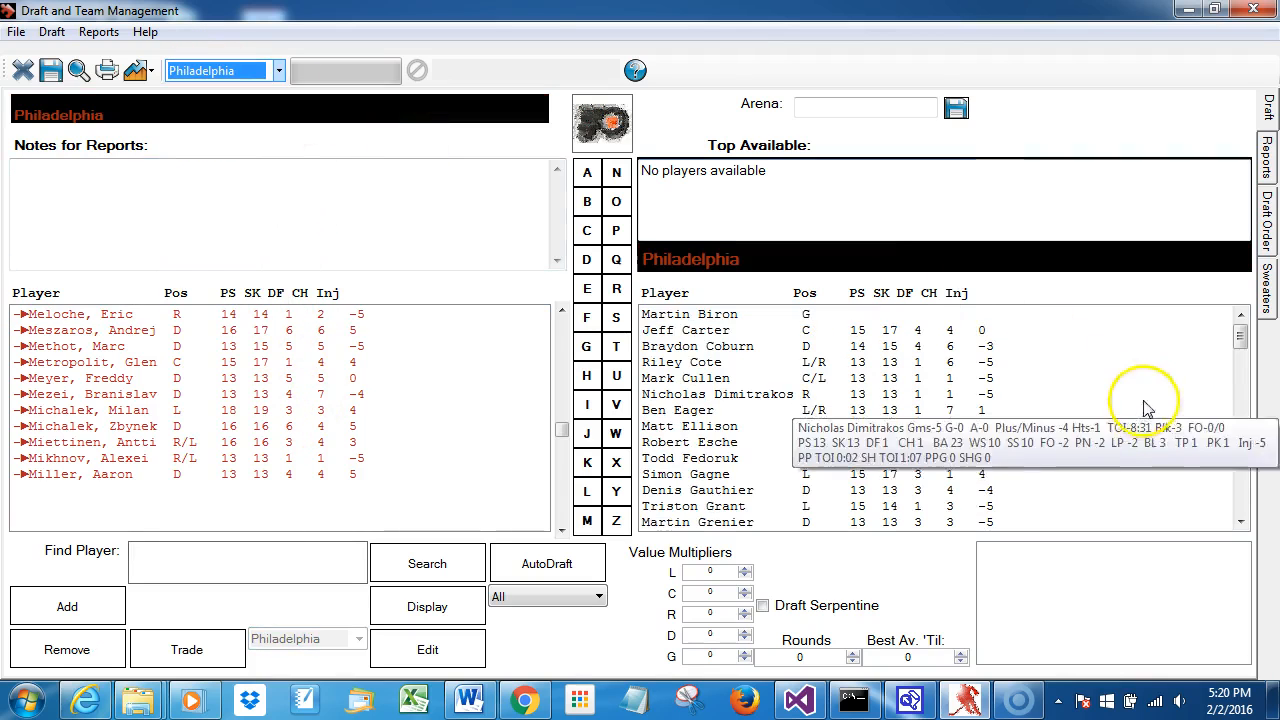
pyautogui.click(1240, 488)
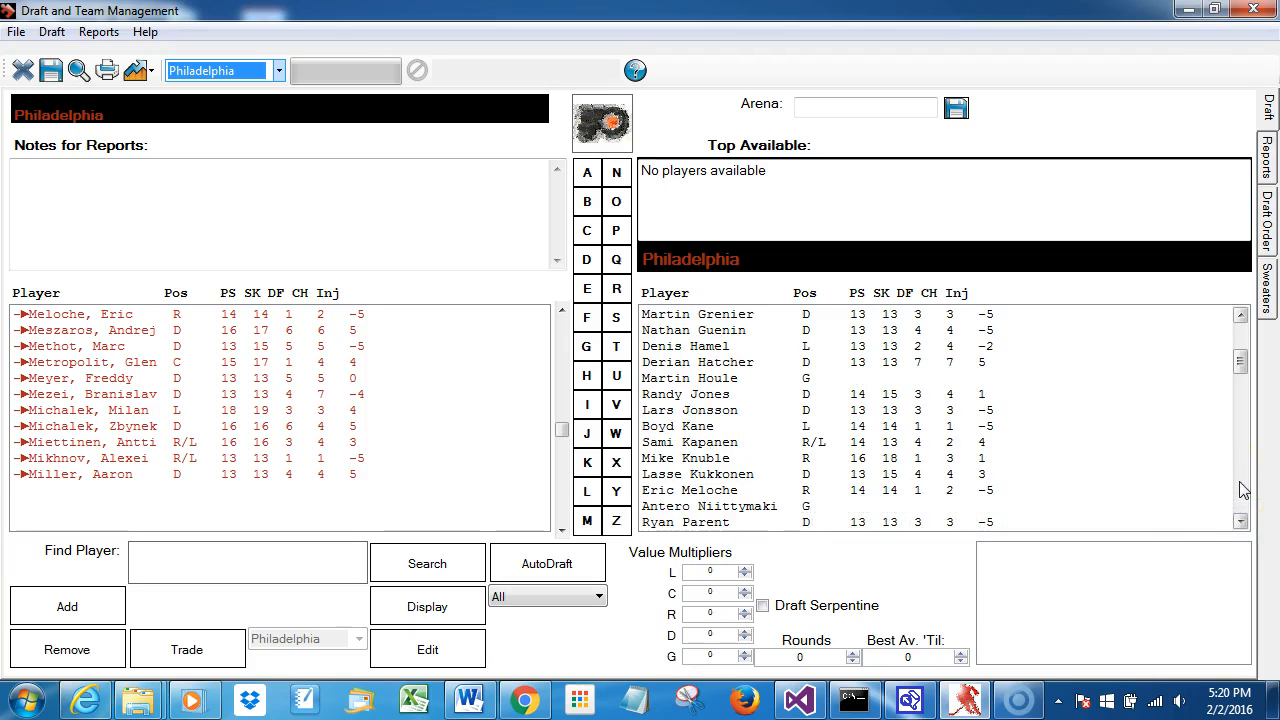
pyautogui.click(1065, 489)
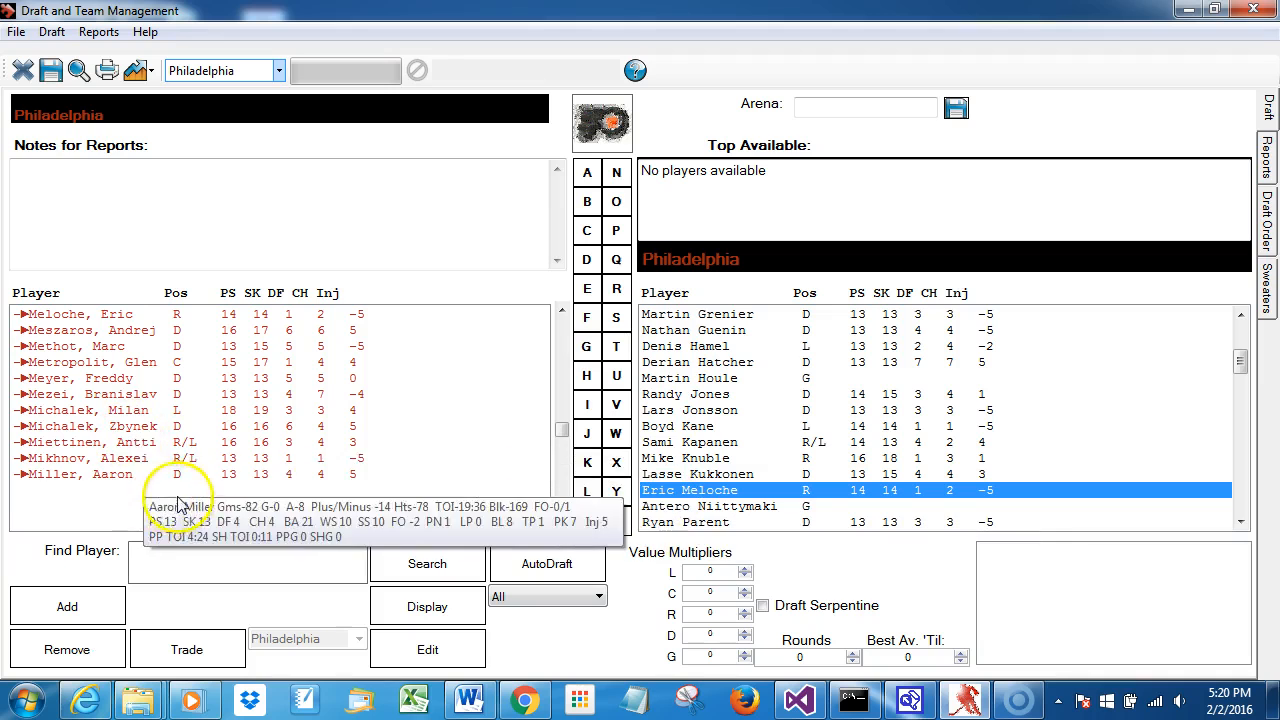
# Step: Open Eric Meloche from the league-wide list in the Player Editor, view his player card, and close the editor
pyautogui.click(105, 314)
pyautogui.click(423, 648)
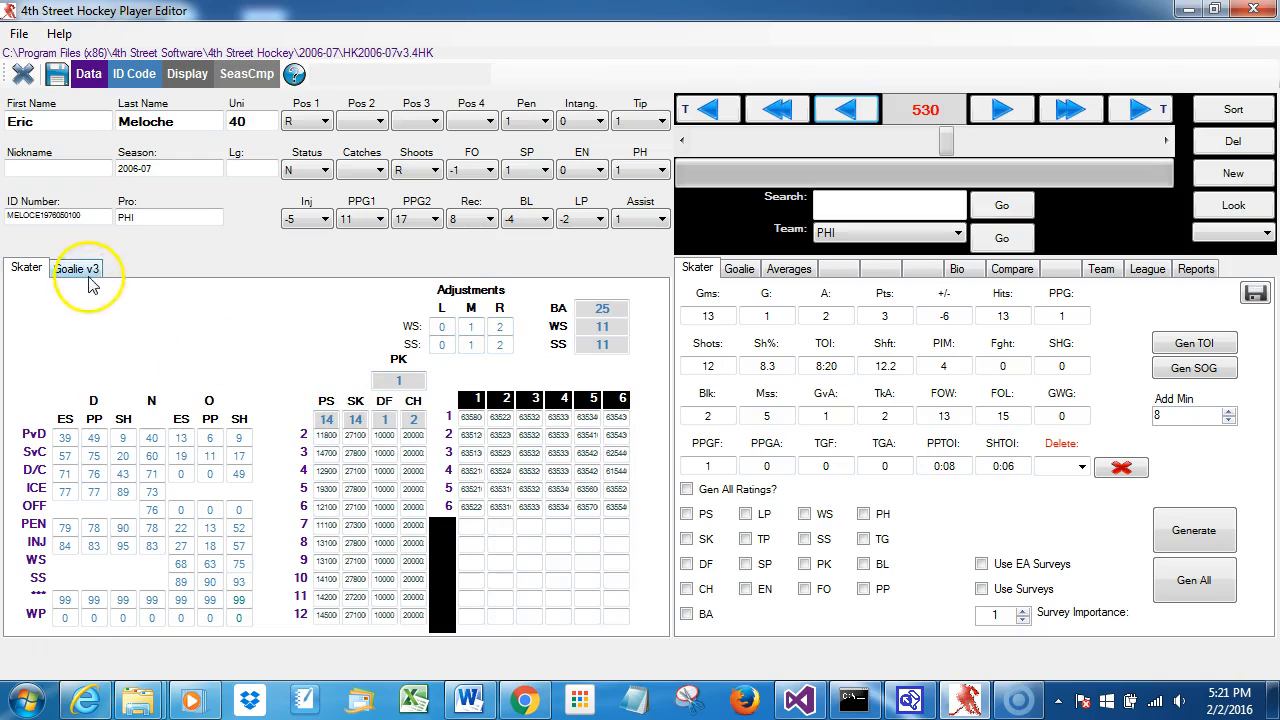
pyautogui.click(186, 80)
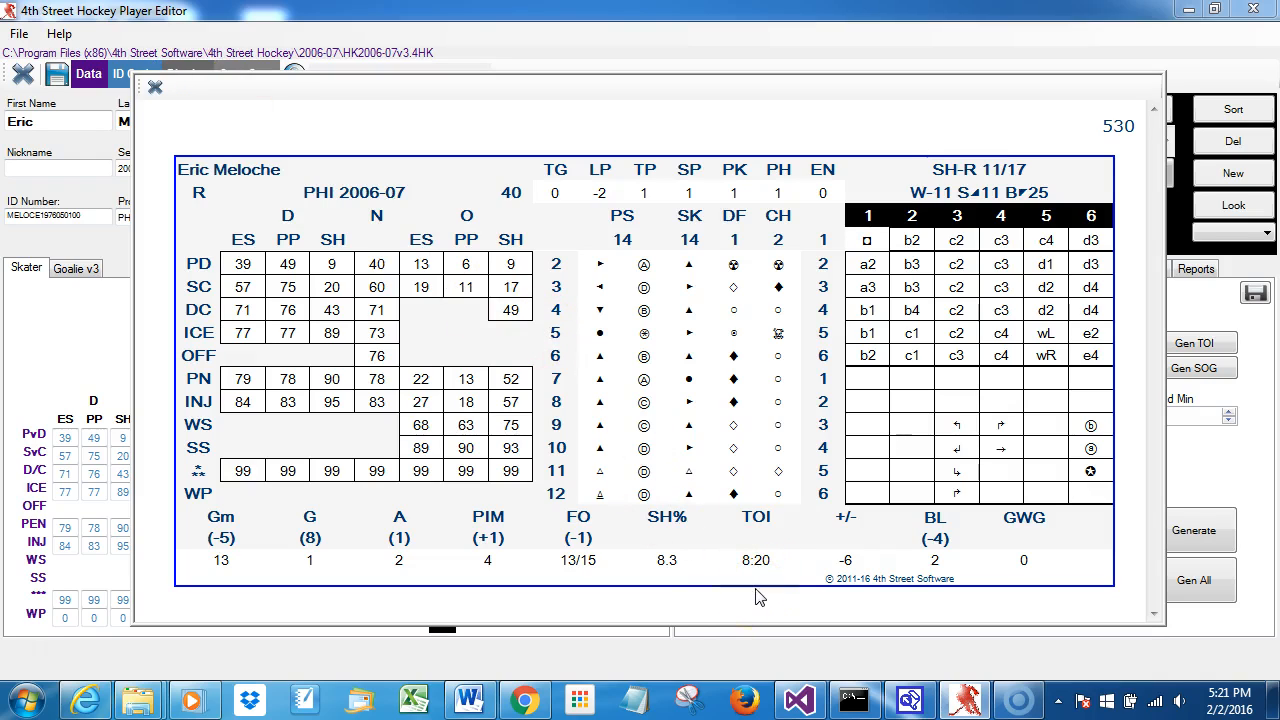
pyautogui.click(155, 87)
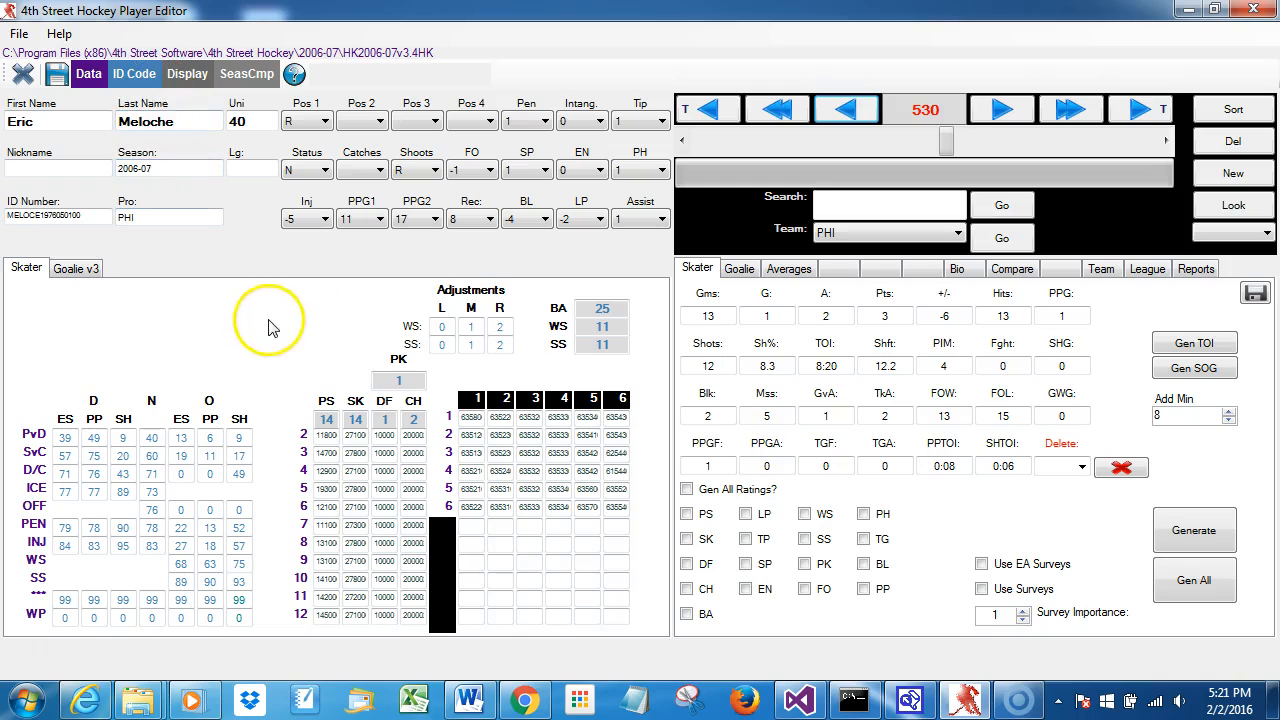
pyautogui.click(24, 78)
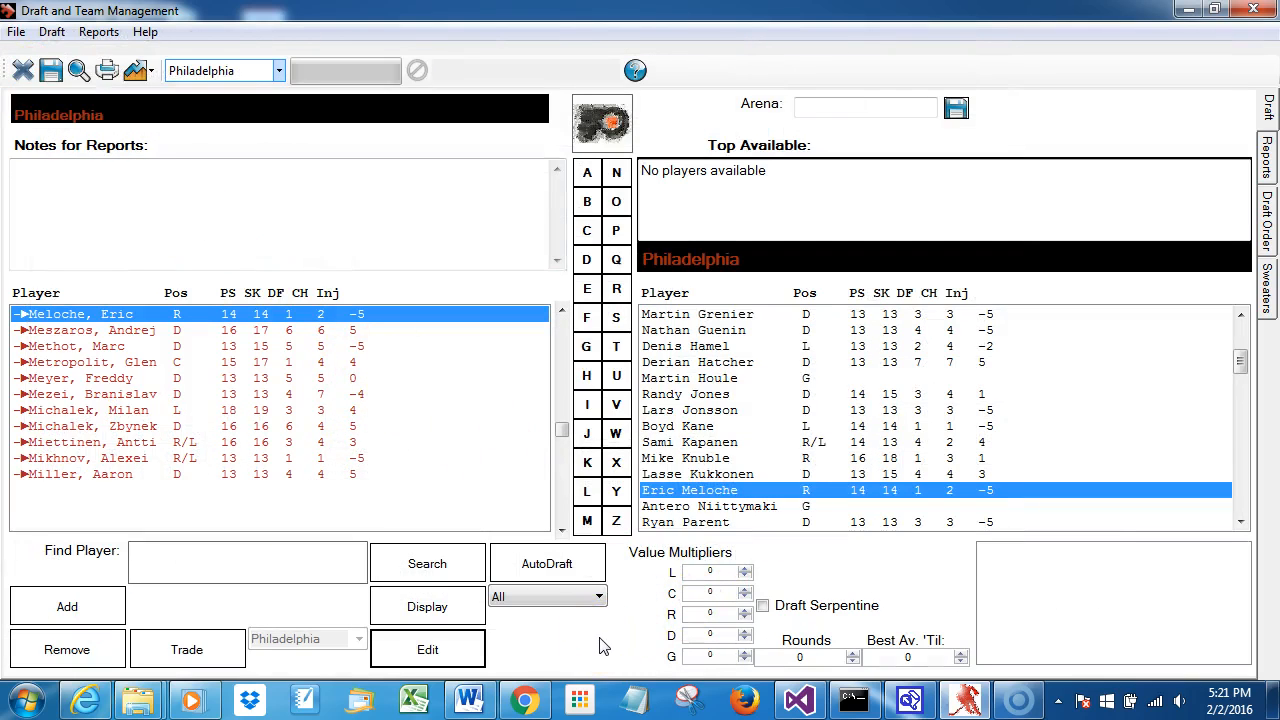
# Step: Close Draft and Team Management and switch the active organization to Barnstormer League
pyautogui.click(578, 565)
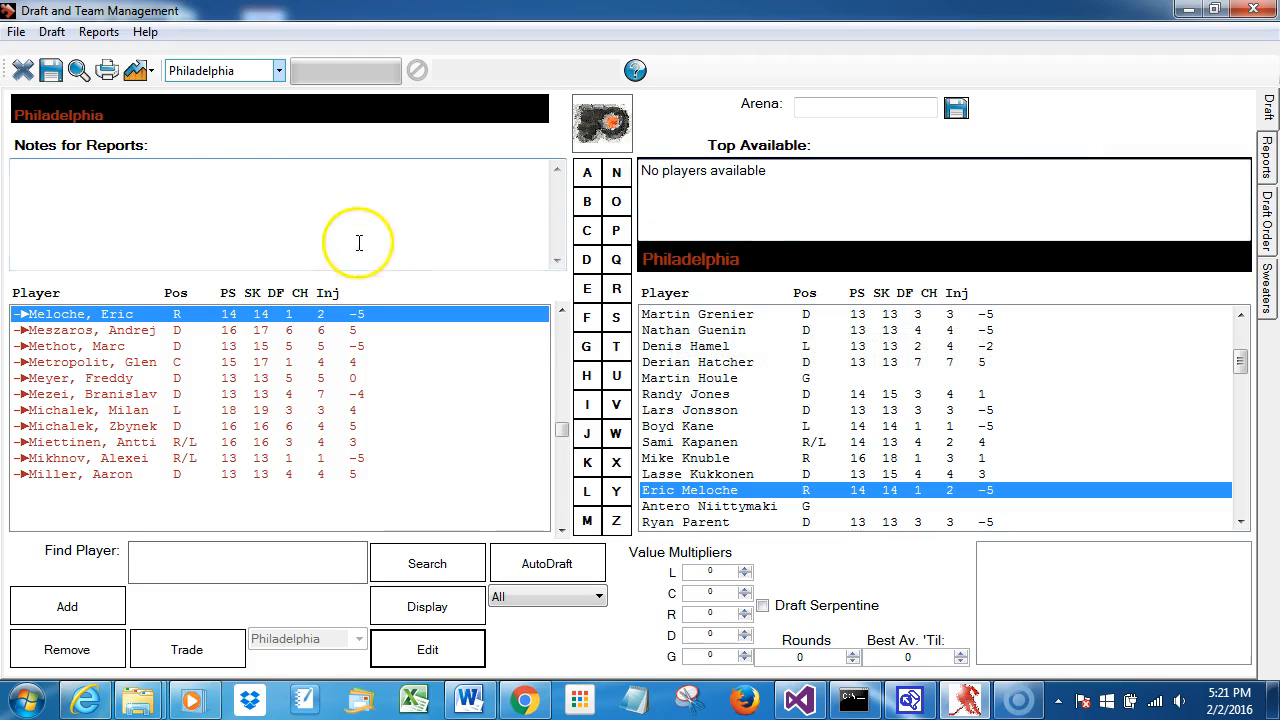
pyautogui.click(23, 75)
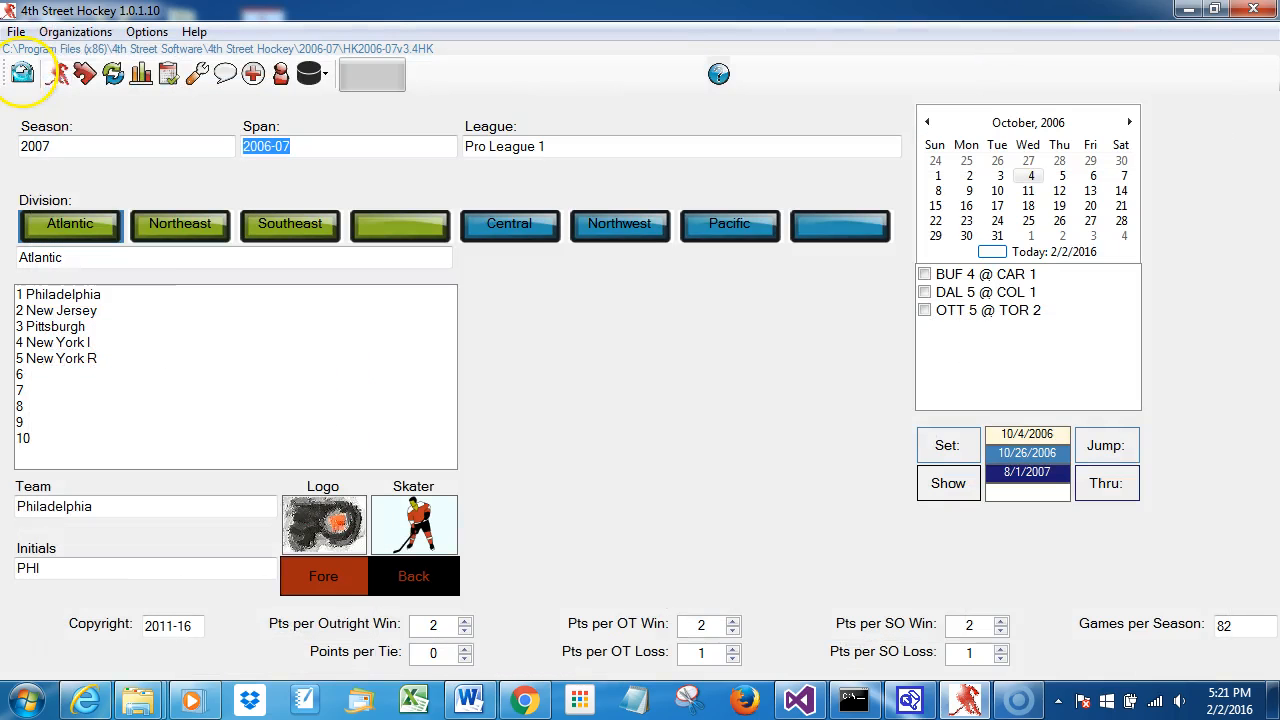
pyautogui.click(76, 33)
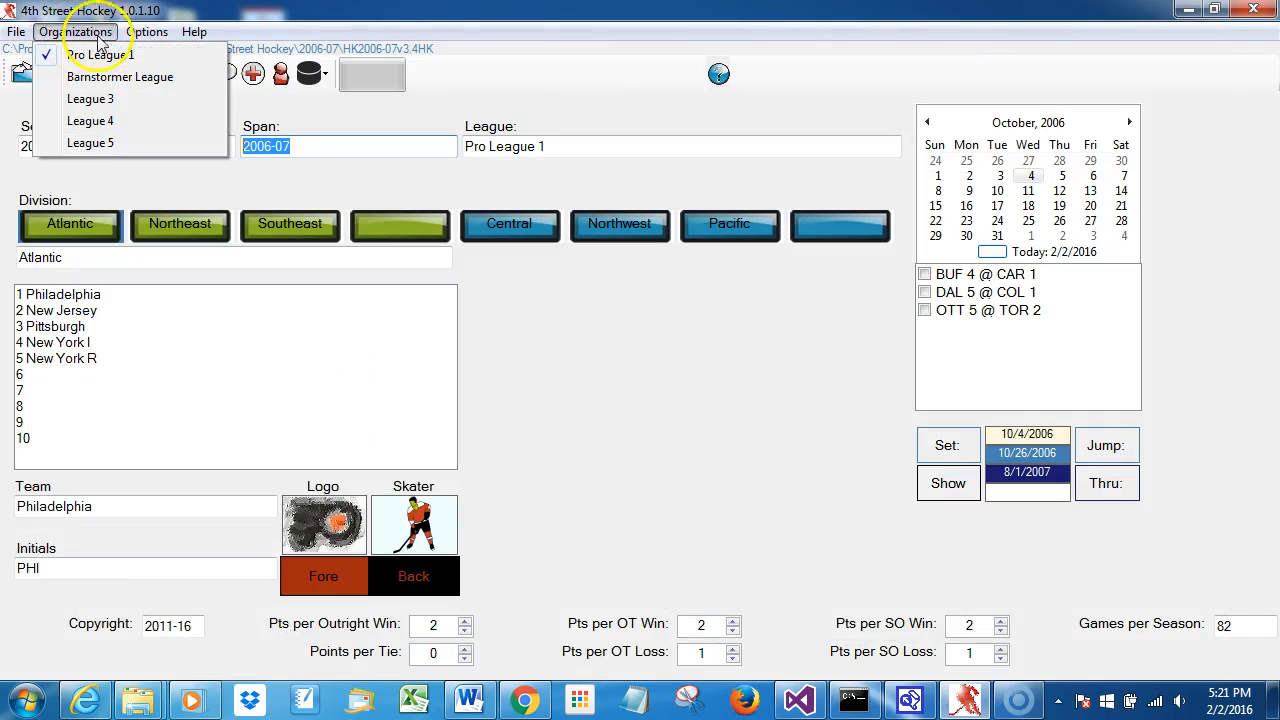
pyautogui.click(191, 78)
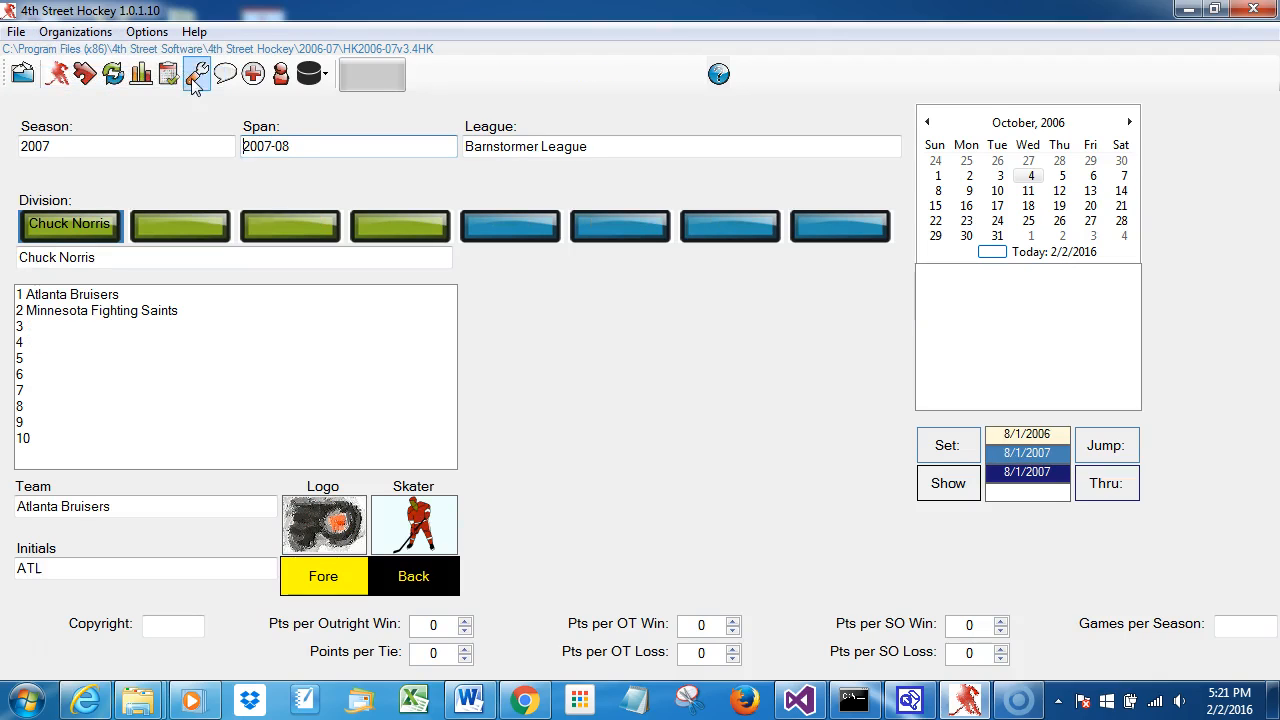
# Step: View the team details of the Atlanta Bruisers and the Minnesota Fighting Saints in the Chuck Norris division
pyautogui.click(128, 298)
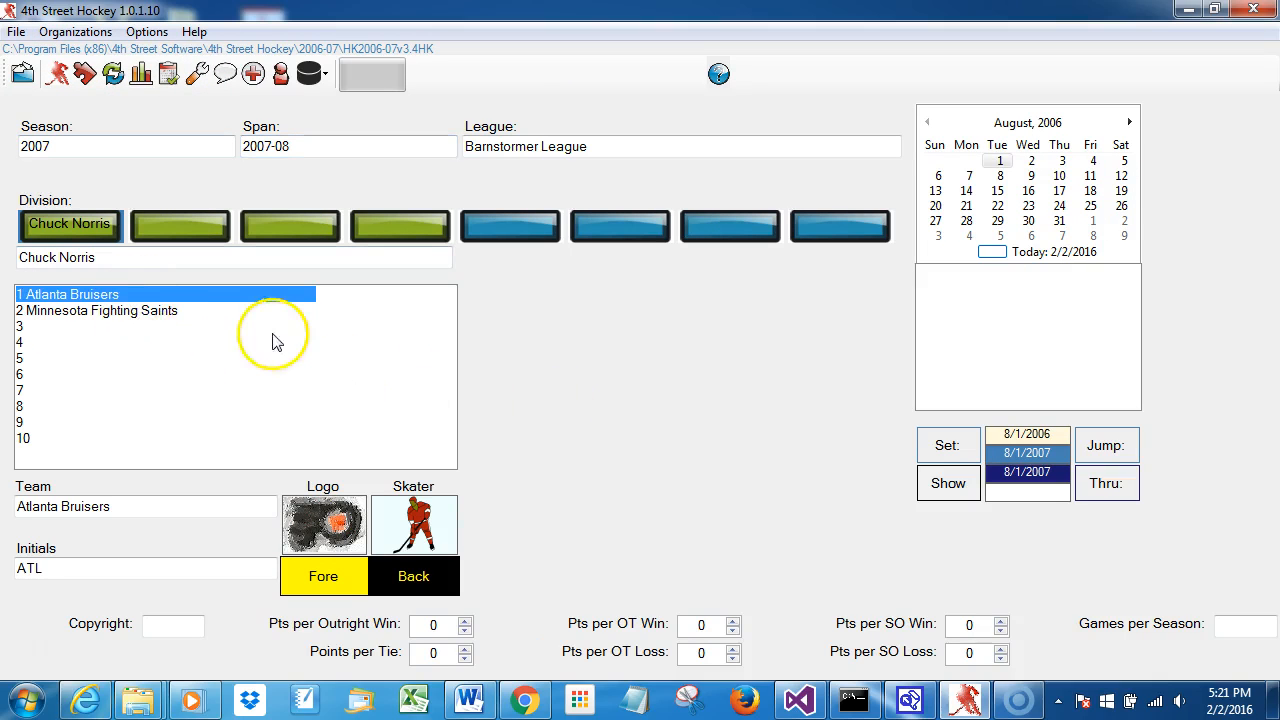
pyautogui.click(170, 312)
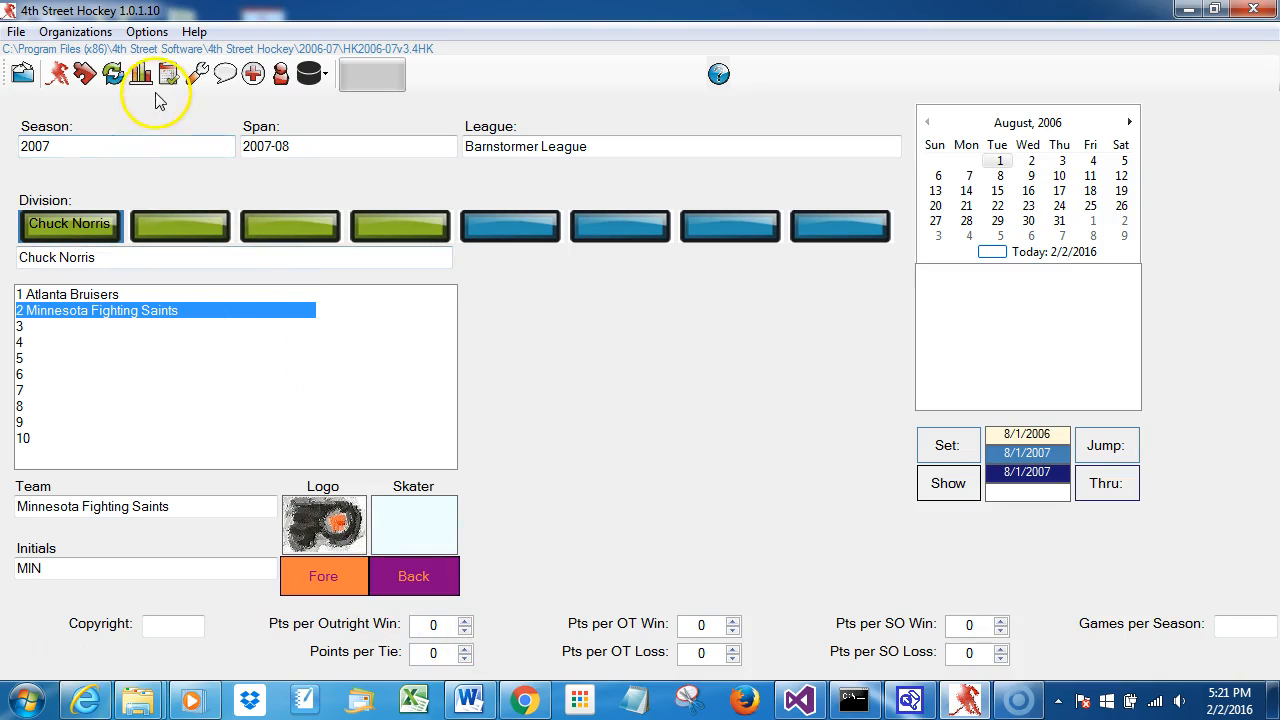
# Step: Open Draft and Team Management for the Minnesota Fighting Saints, search for "heatley", and add Dany Heatley to the roster
pyautogui.click(86, 78)
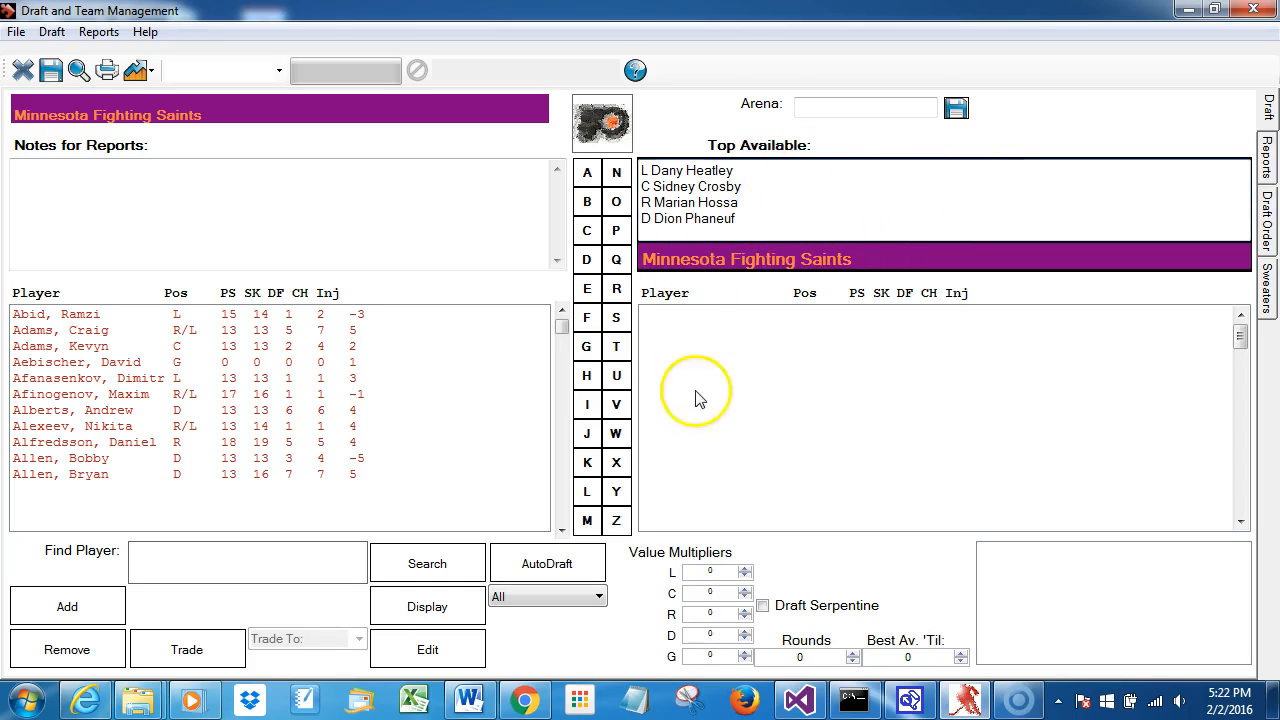
pyautogui.moveTo(461, 333)
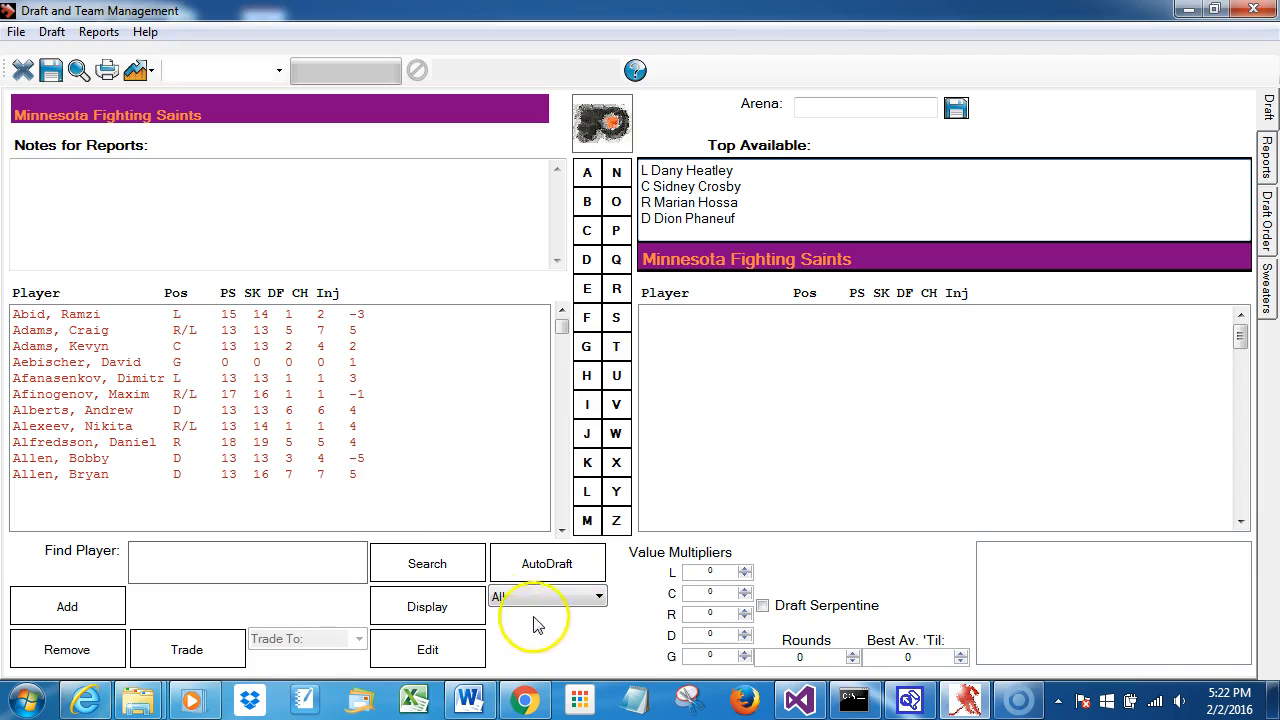
pyautogui.click(257, 558)
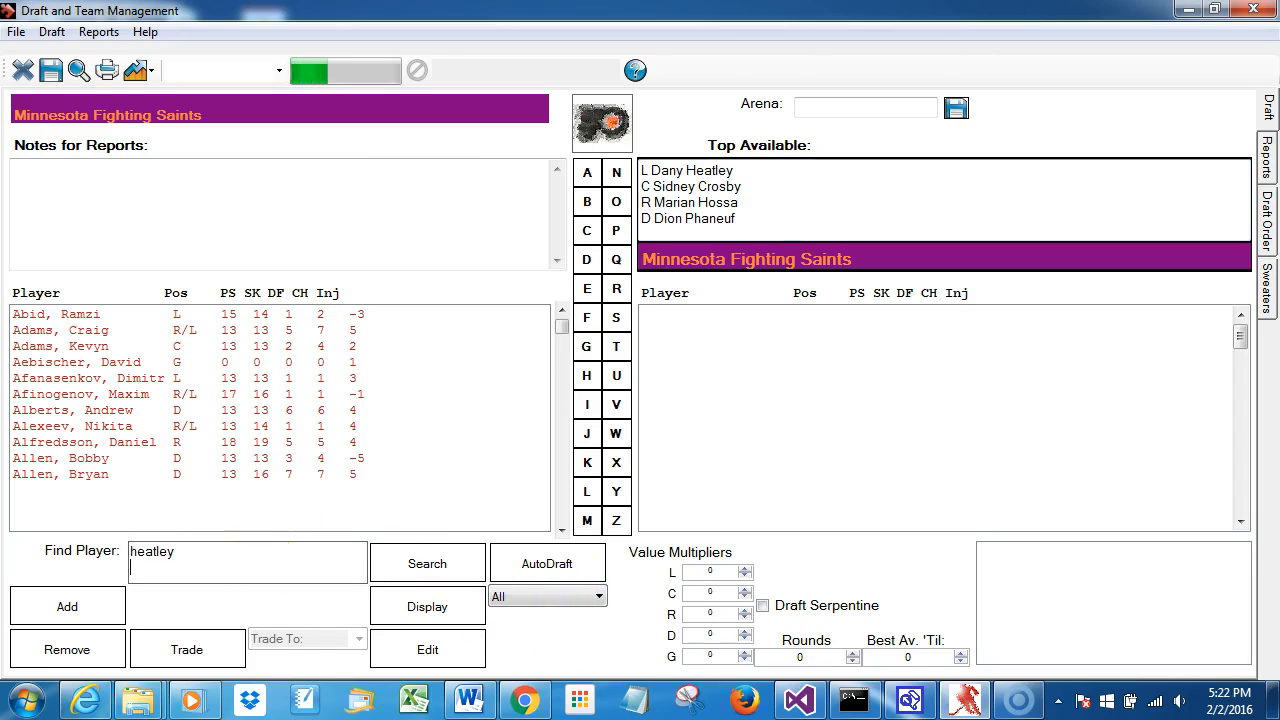
pyautogui.click(148, 314)
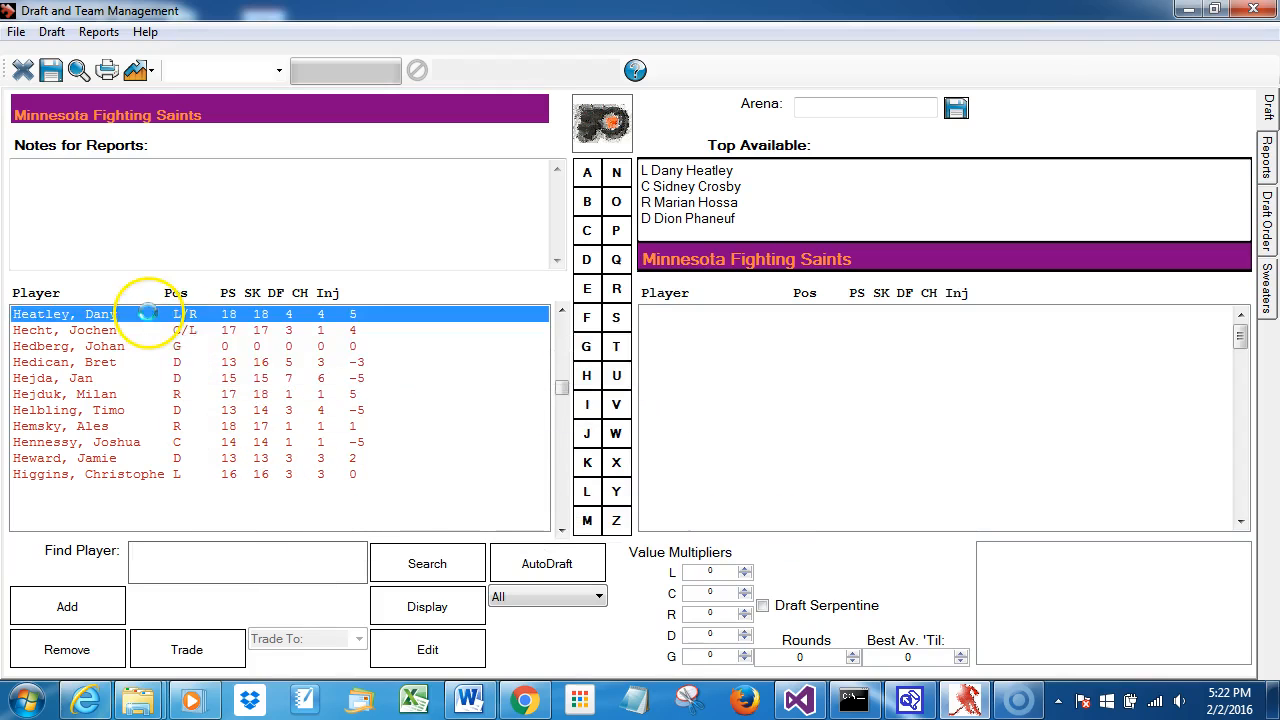
pyautogui.moveTo(148, 314); pyautogui.dragTo(852, 416)
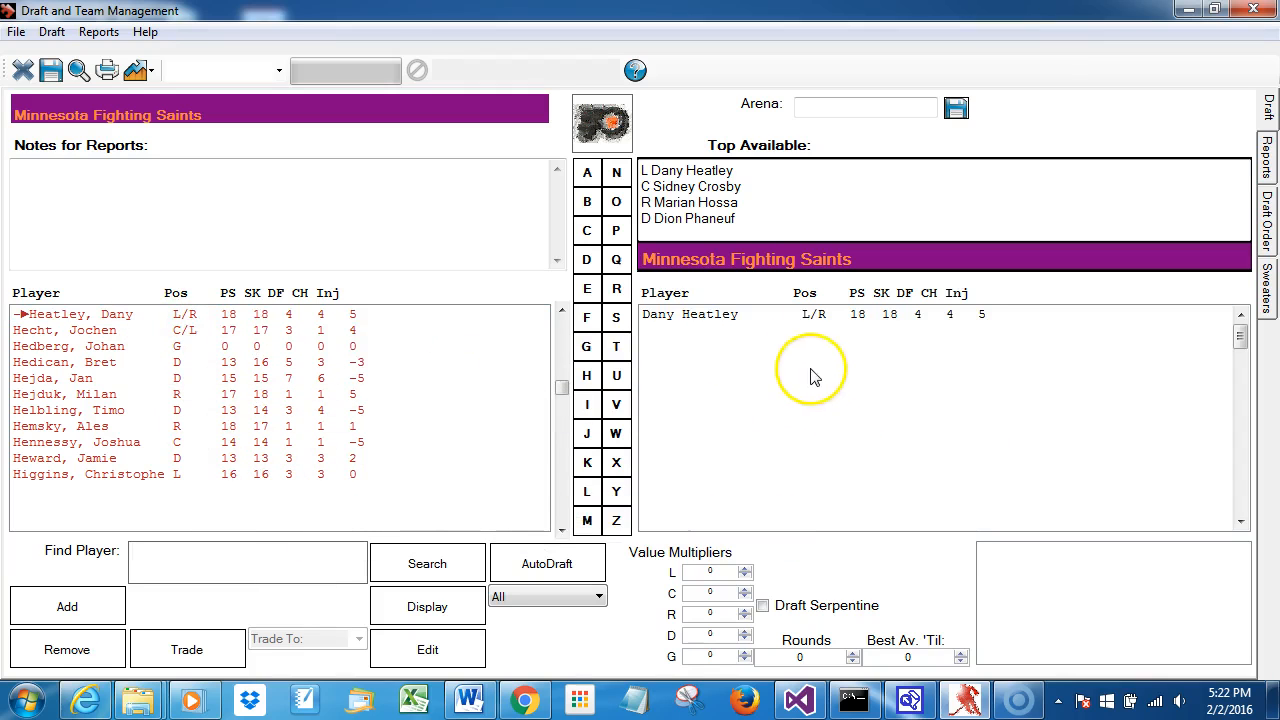
# Step: Remove Dany Heatley from the Minnesota Fighting Saints roster
pyautogui.moveTo(805, 325)
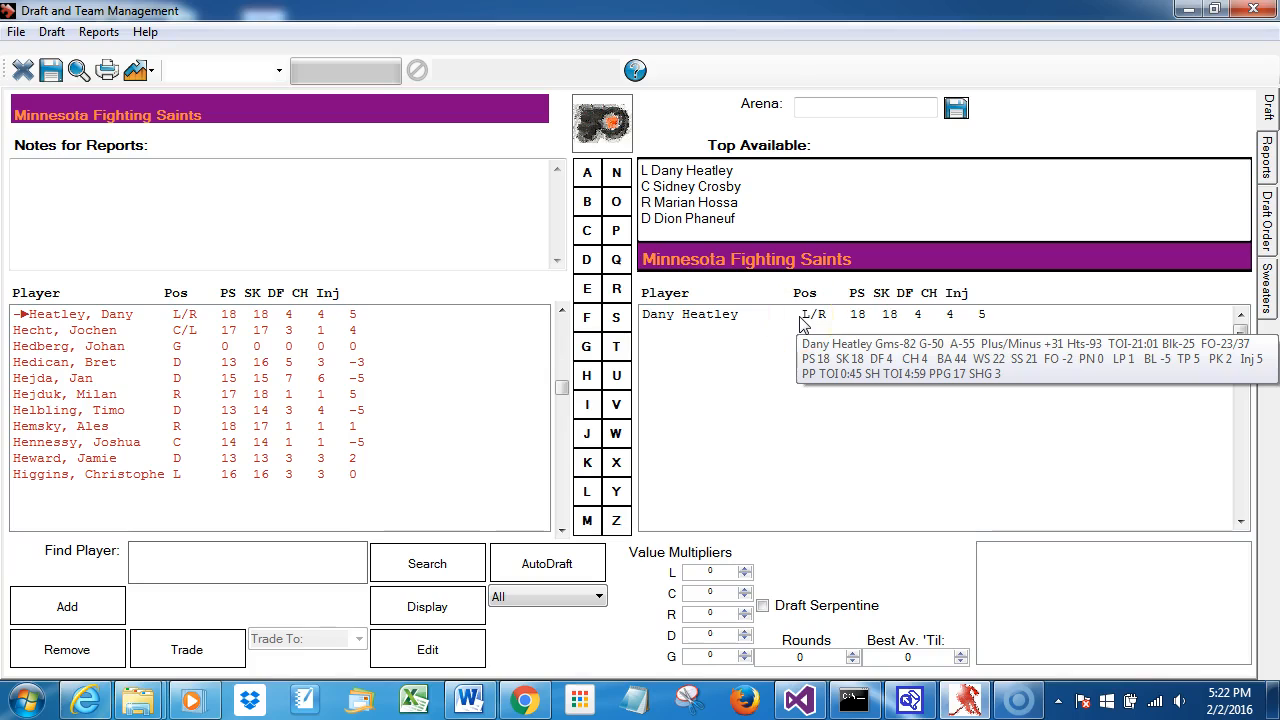
pyautogui.click(815, 318)
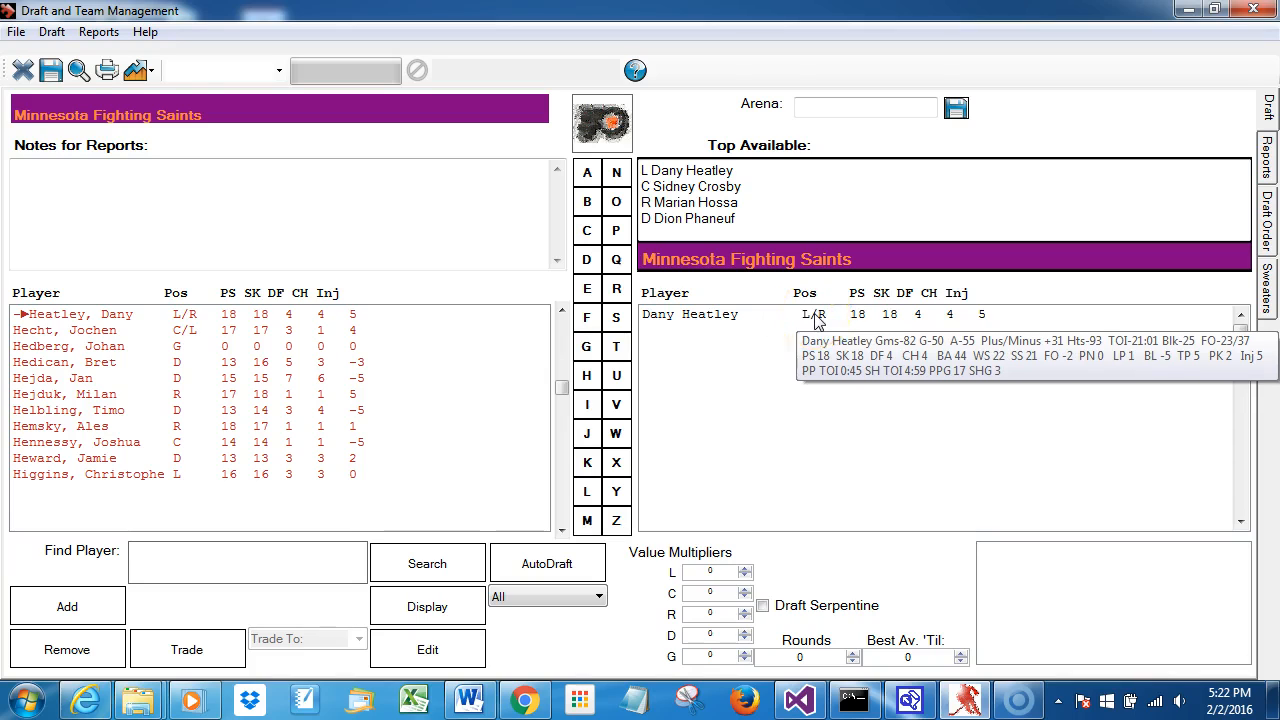
pyautogui.doubleClick(818, 320)
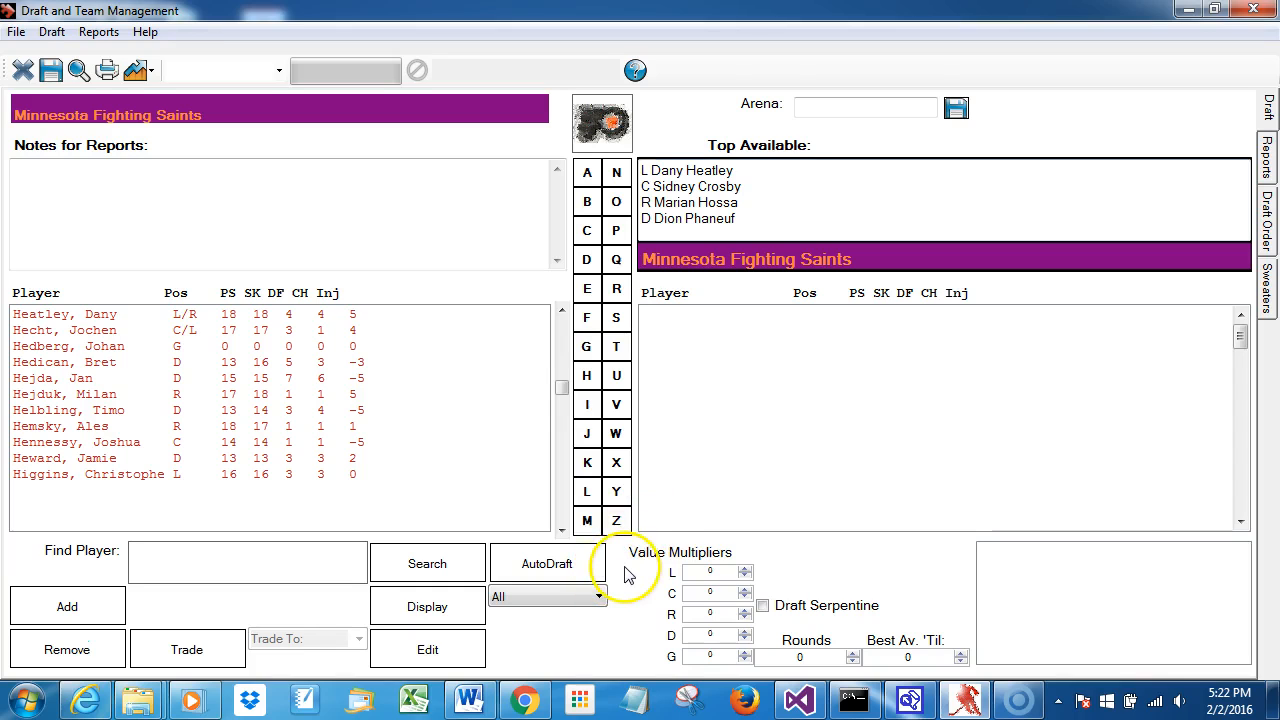
# Step: AutoDraft two players, one at a time, onto the Minnesota Fighting Saints roster
pyautogui.moveTo(251, 323)
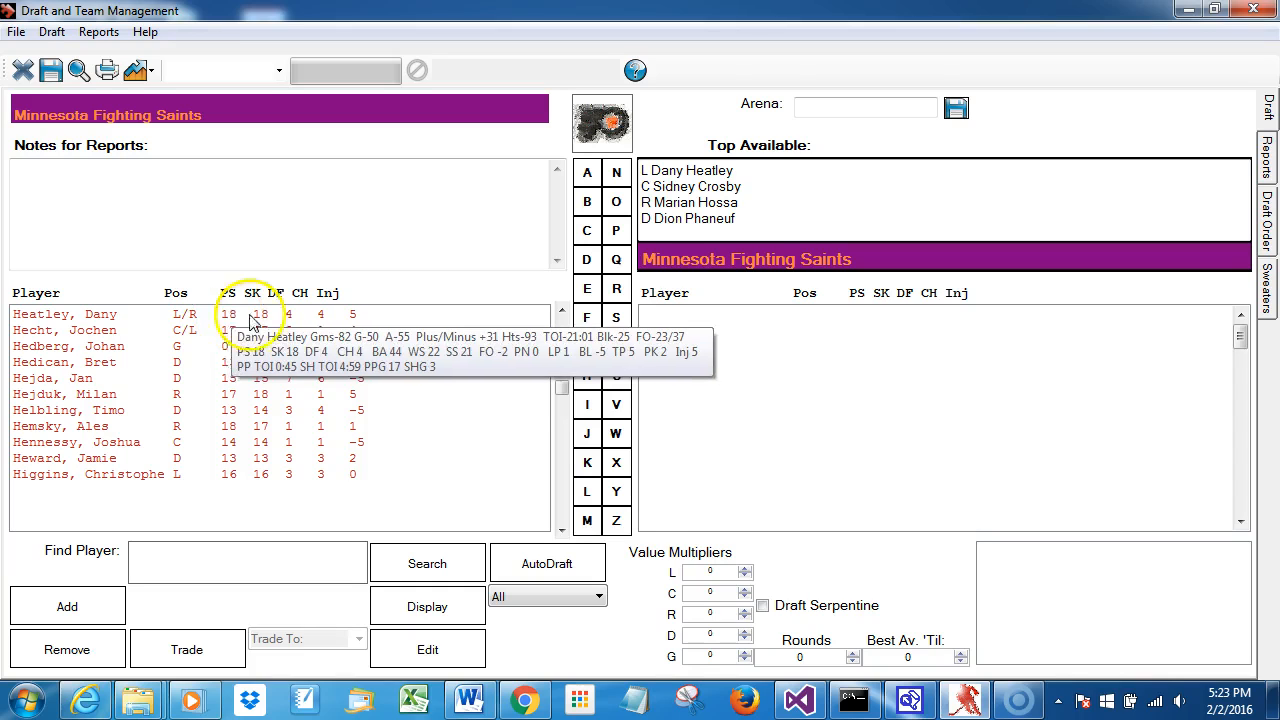
pyautogui.click(560, 566)
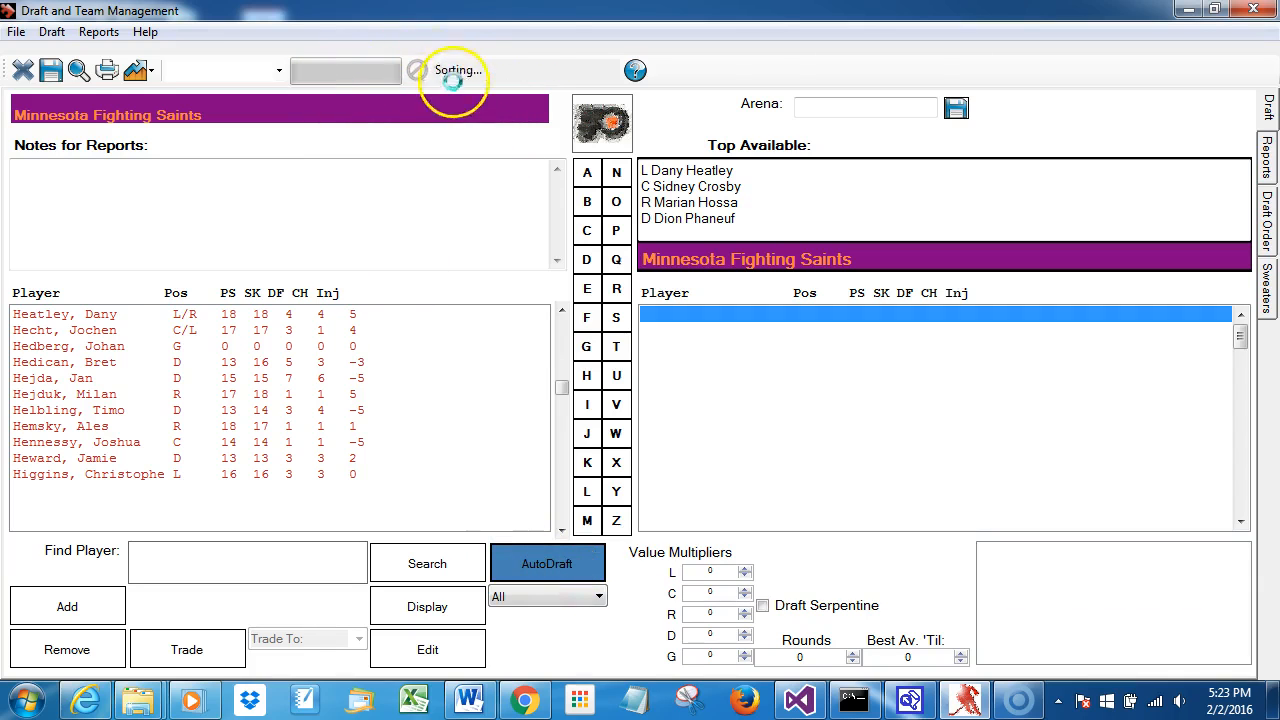
pyautogui.moveTo(718, 318)
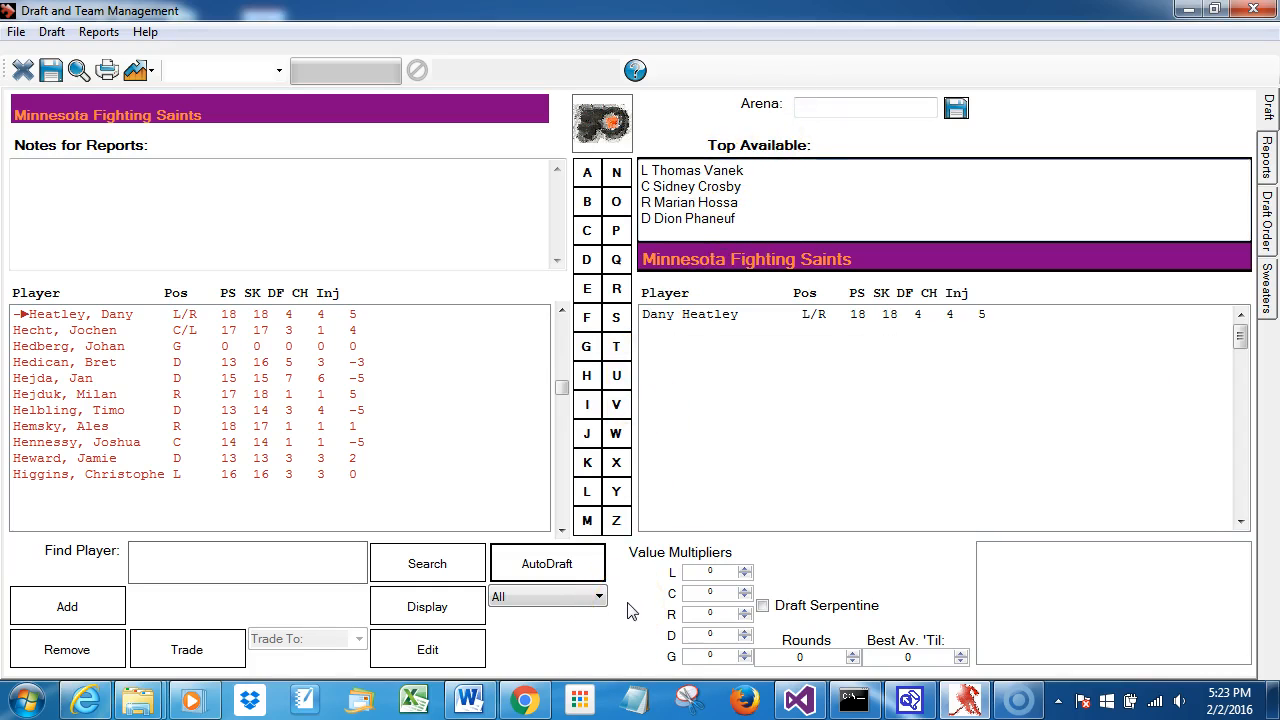
pyautogui.click(543, 560)
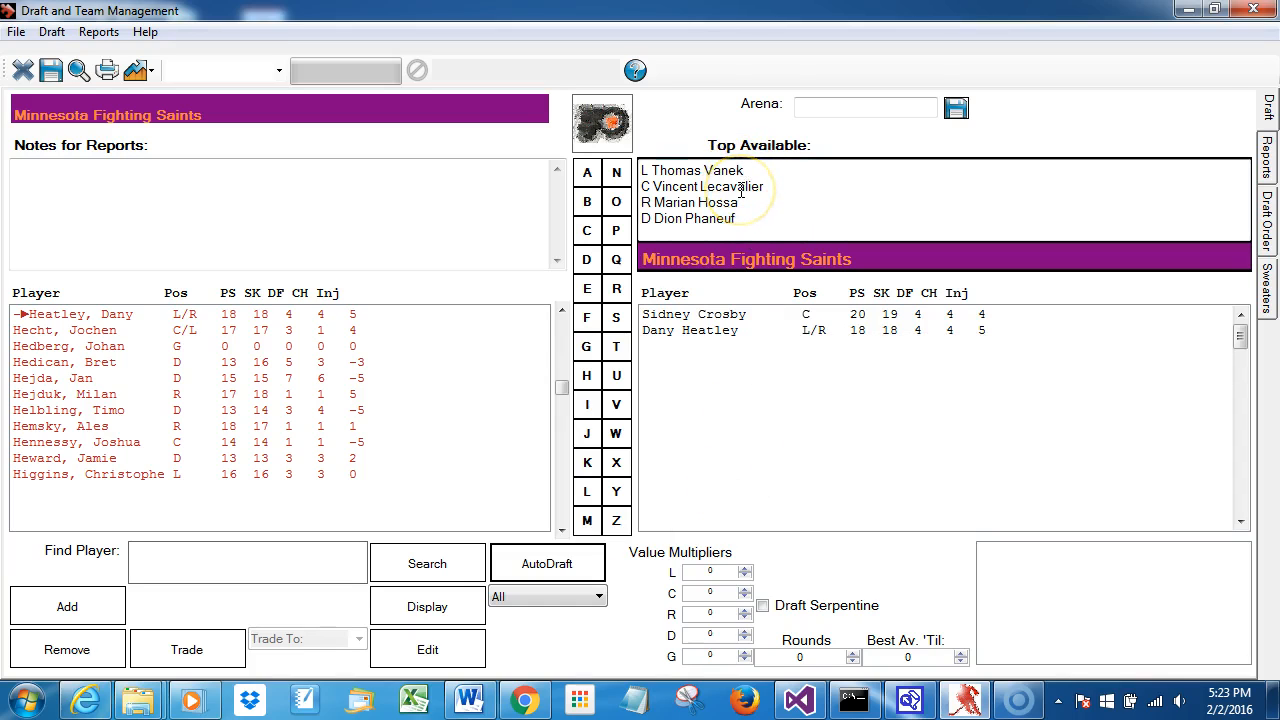
# Step: Release all players on the Minnesota Fighting Saints and confirm the release
pyautogui.moveTo(828, 332)
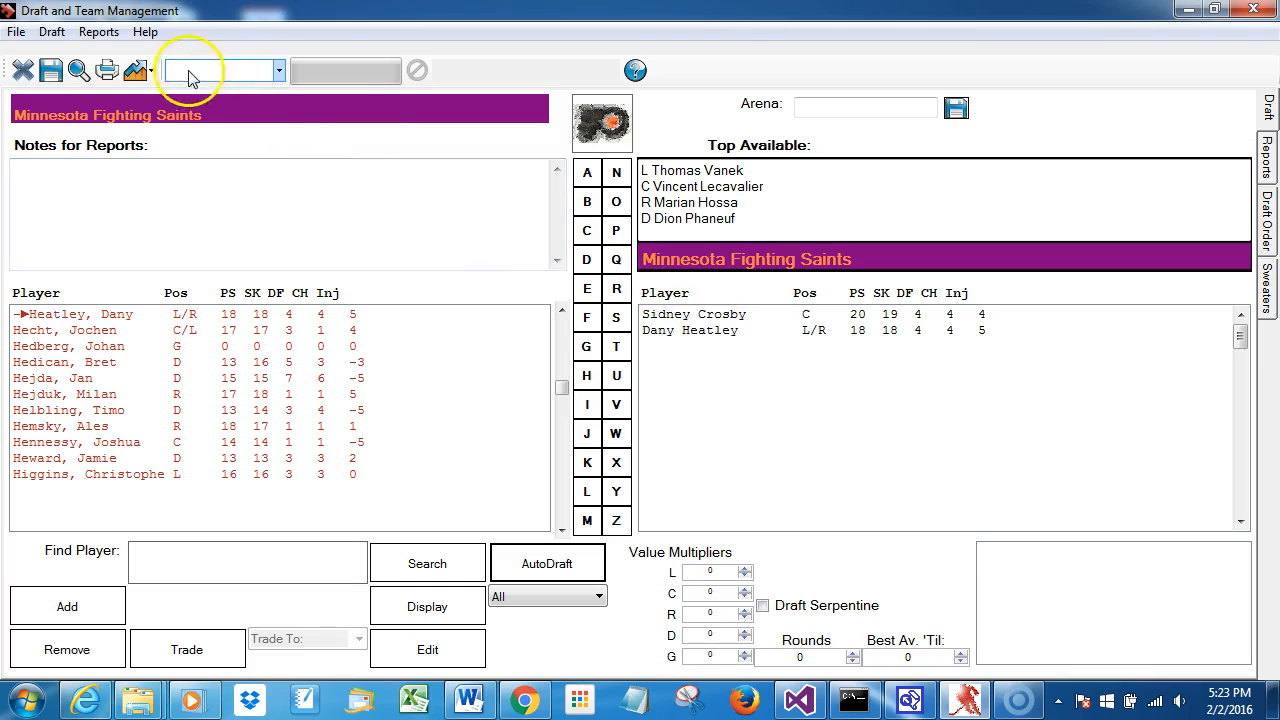
pyautogui.click(53, 34)
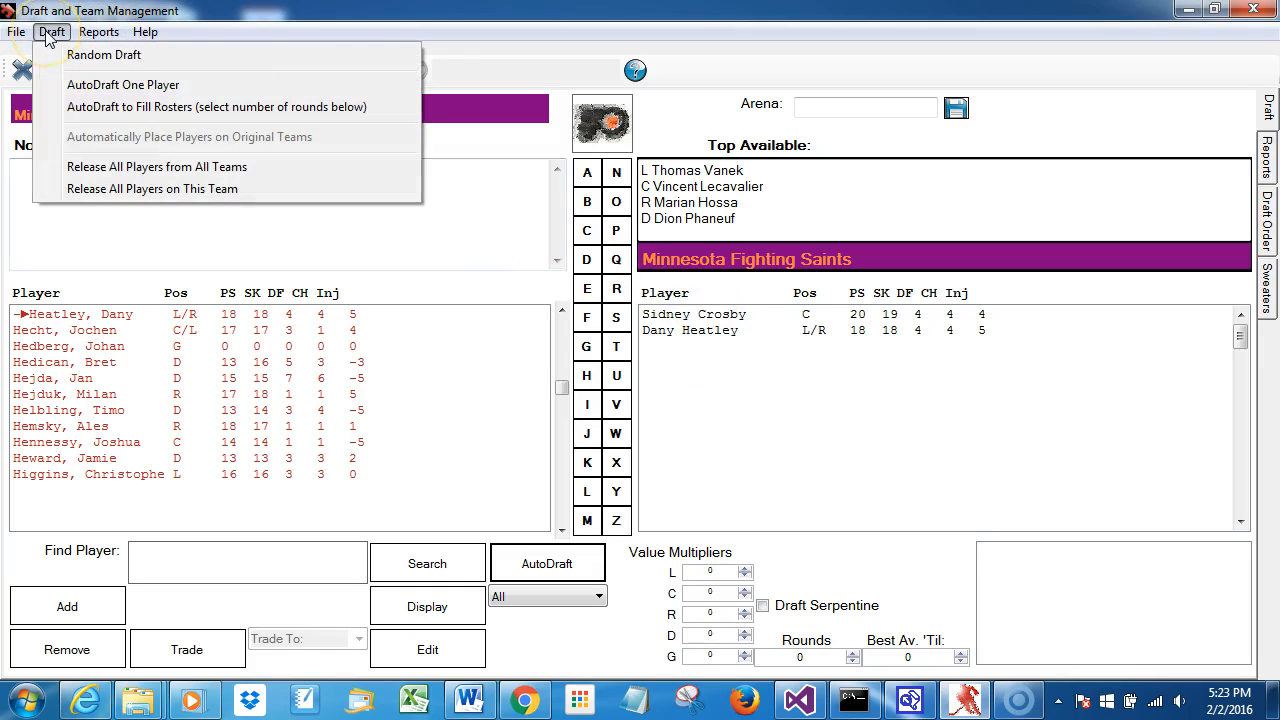
pyautogui.click(250, 190)
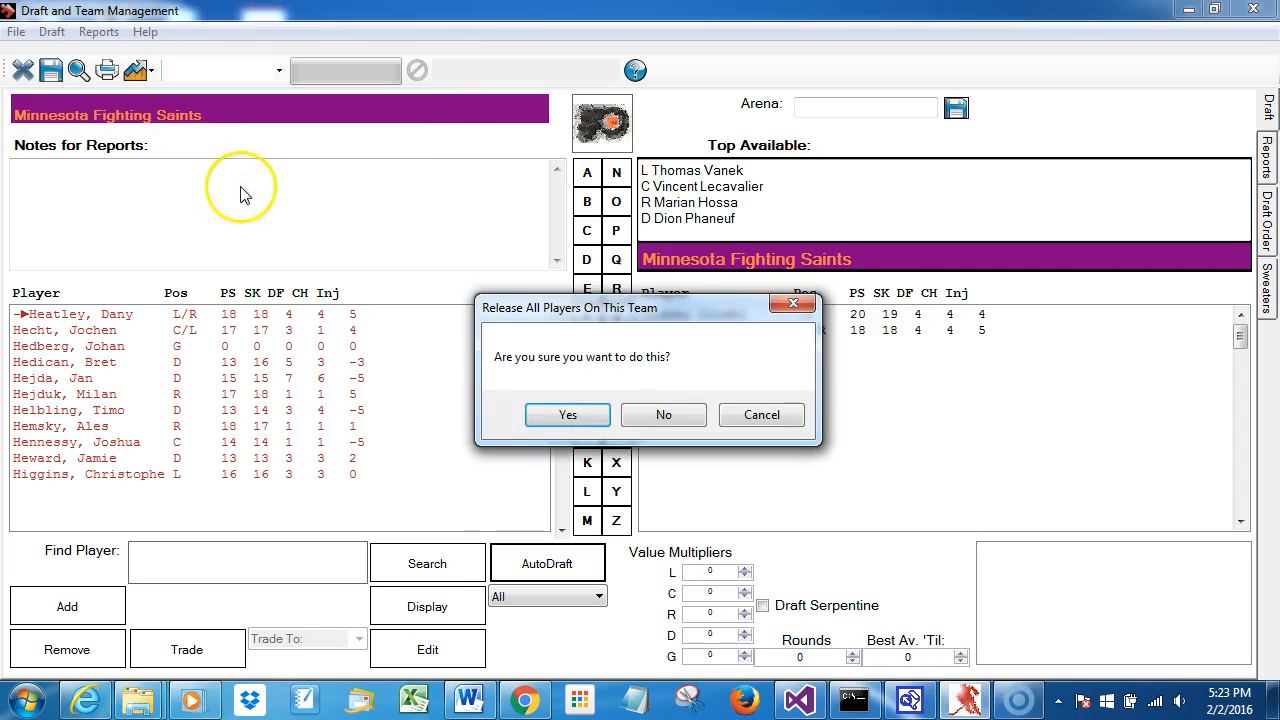
pyautogui.click(568, 415)
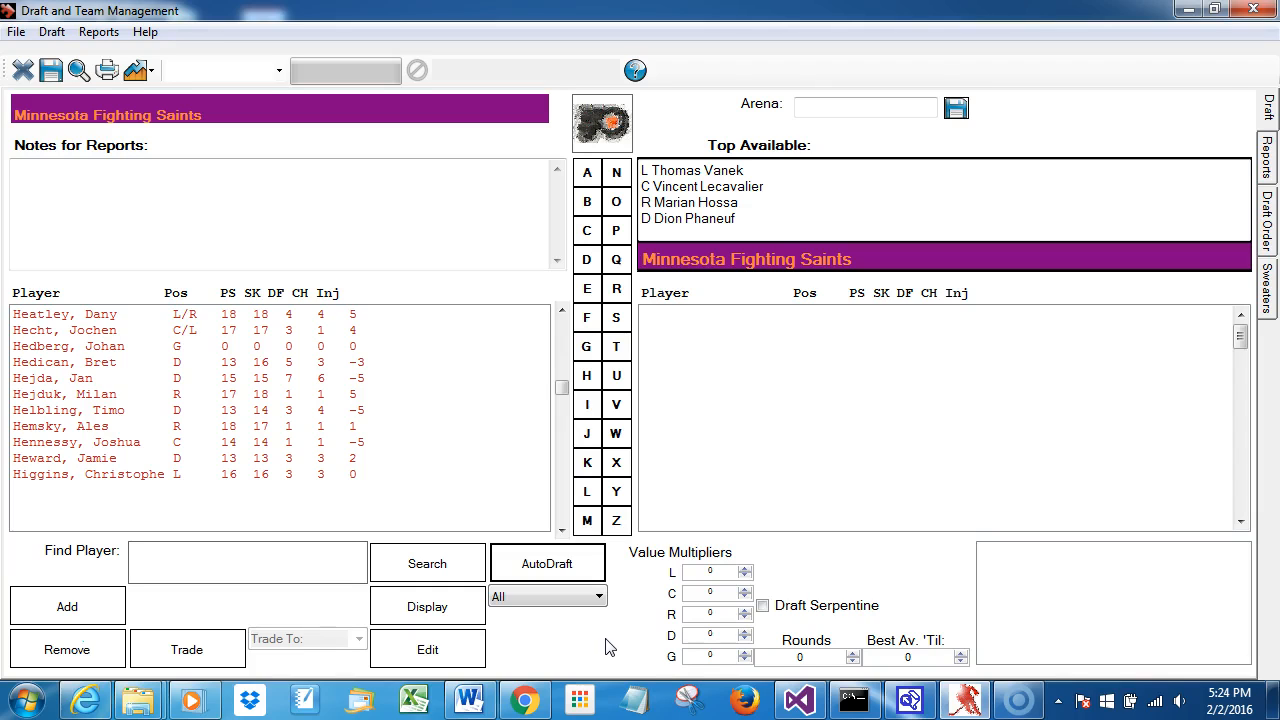
# Step: Set the draft to 2 rounds with Best Av. 'Til at 8, and try adjusting the C value multiplier
pyautogui.click(54, 33)
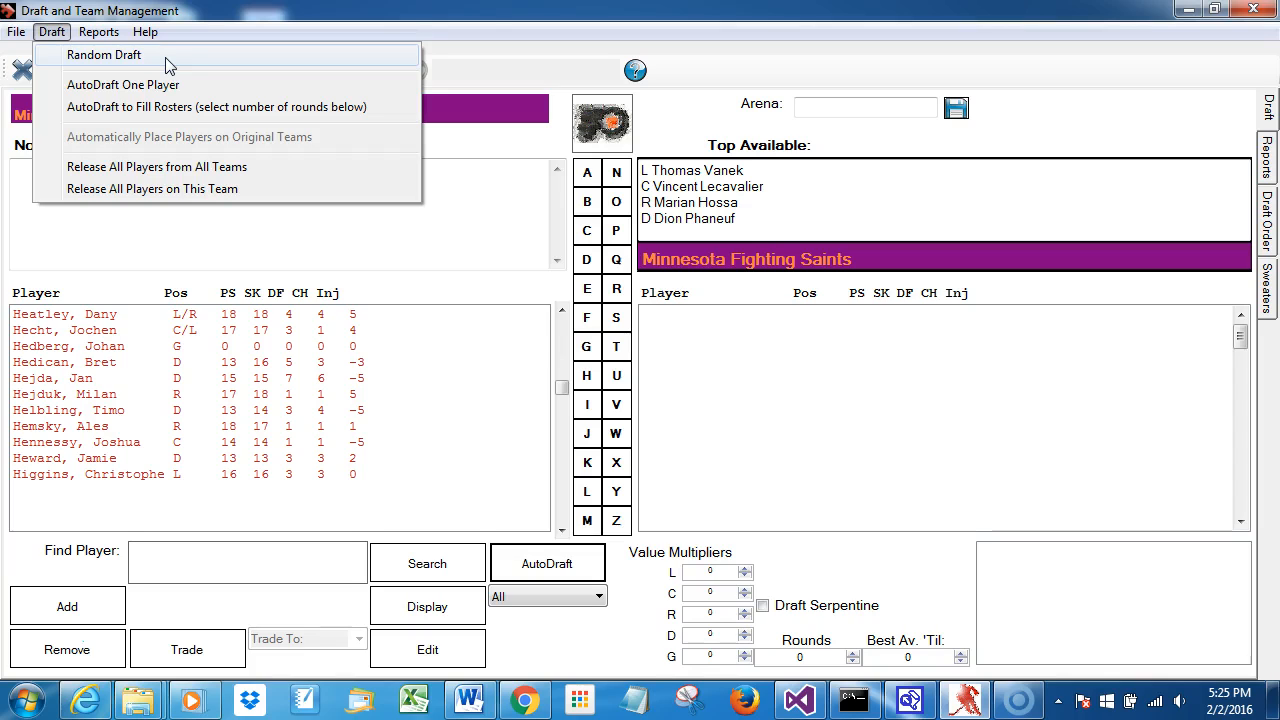
pyautogui.click(208, 87)
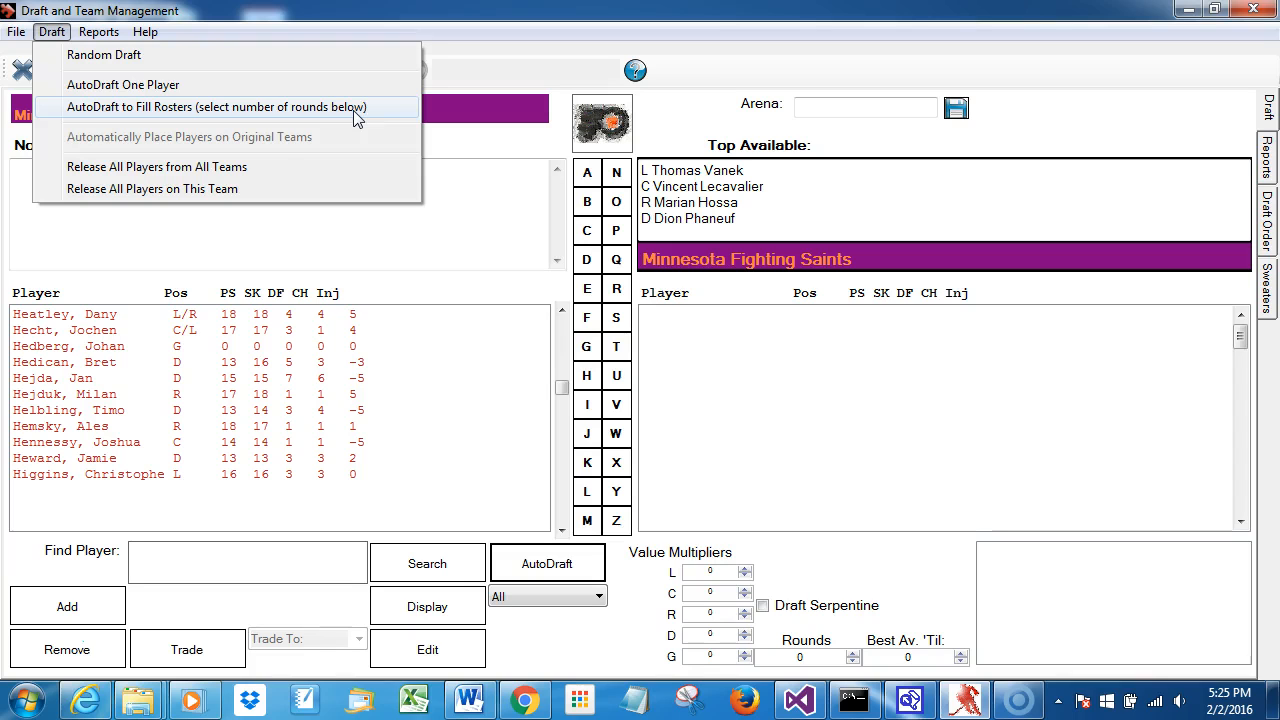
pyautogui.click(645, 611)
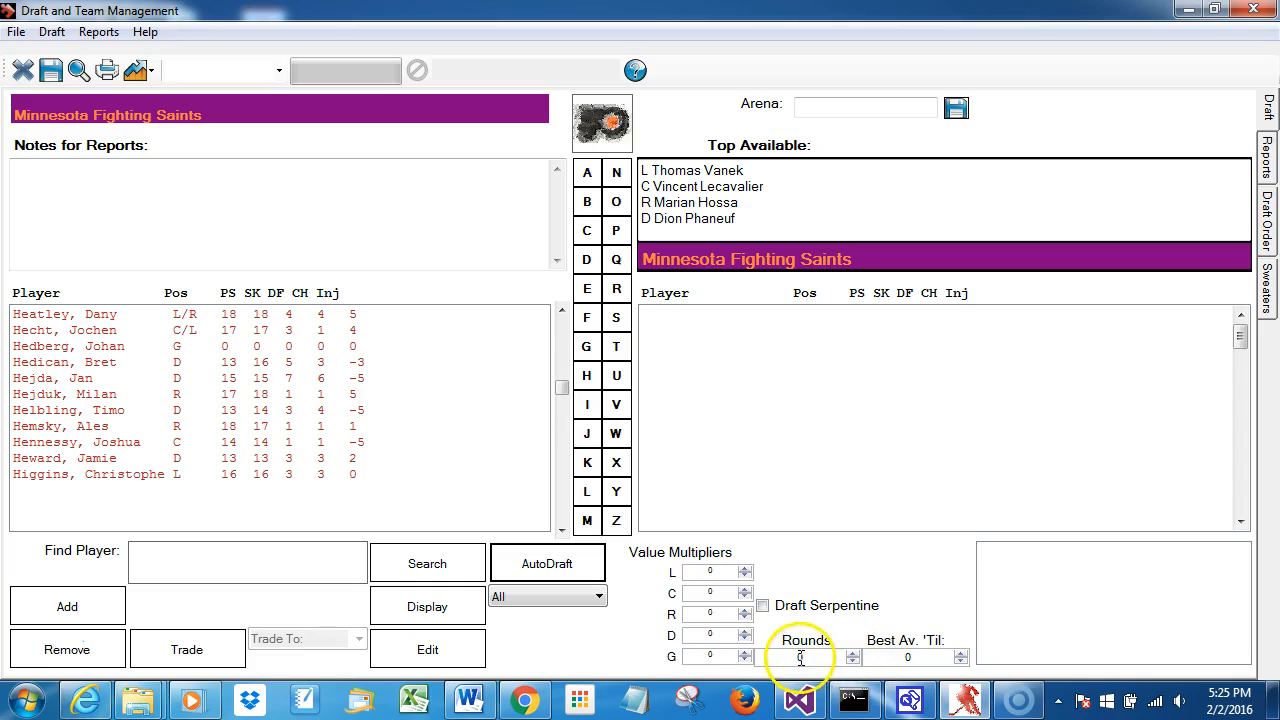
pyautogui.click(853, 654)
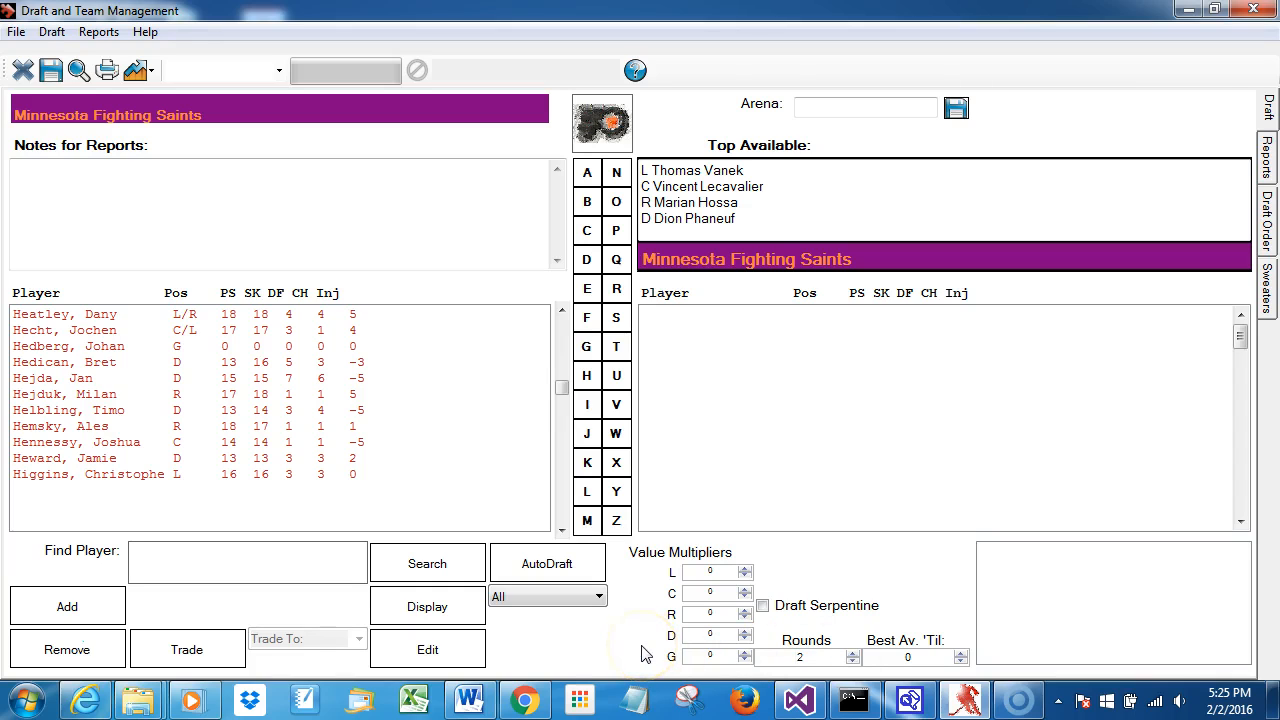
pyautogui.click(961, 654)
pyautogui.click(961, 655)
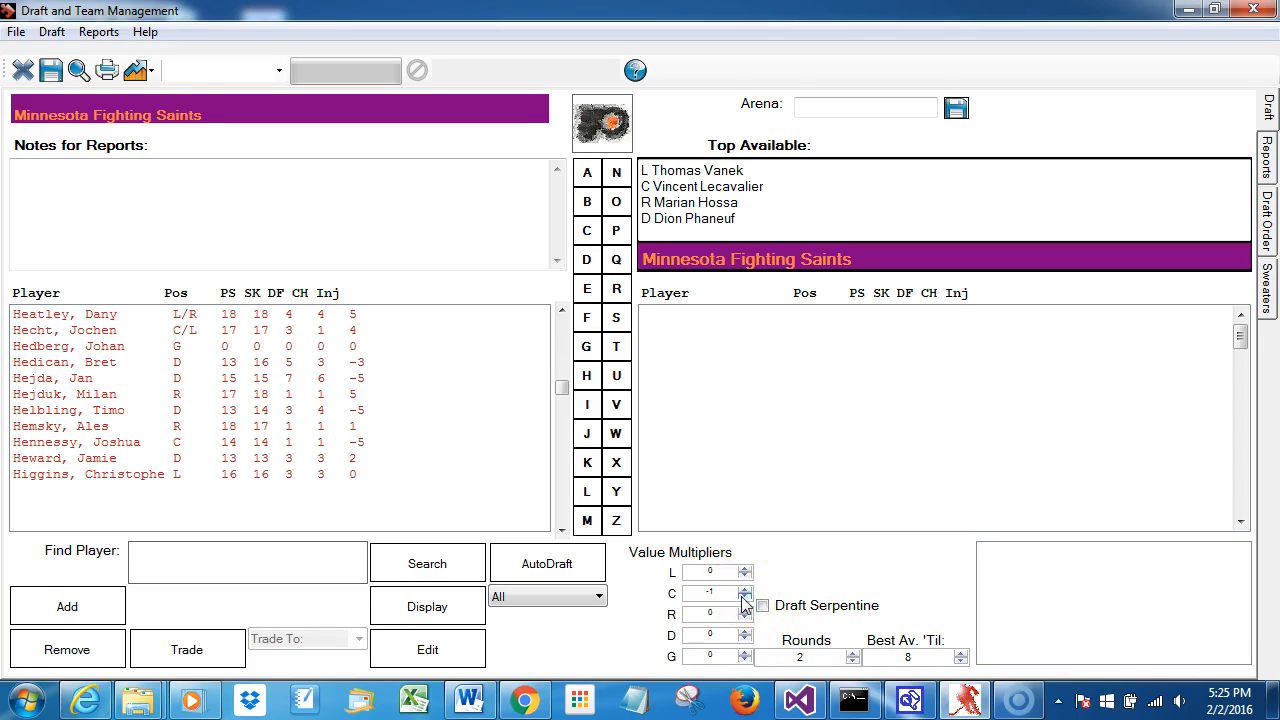
pyautogui.click(745, 597)
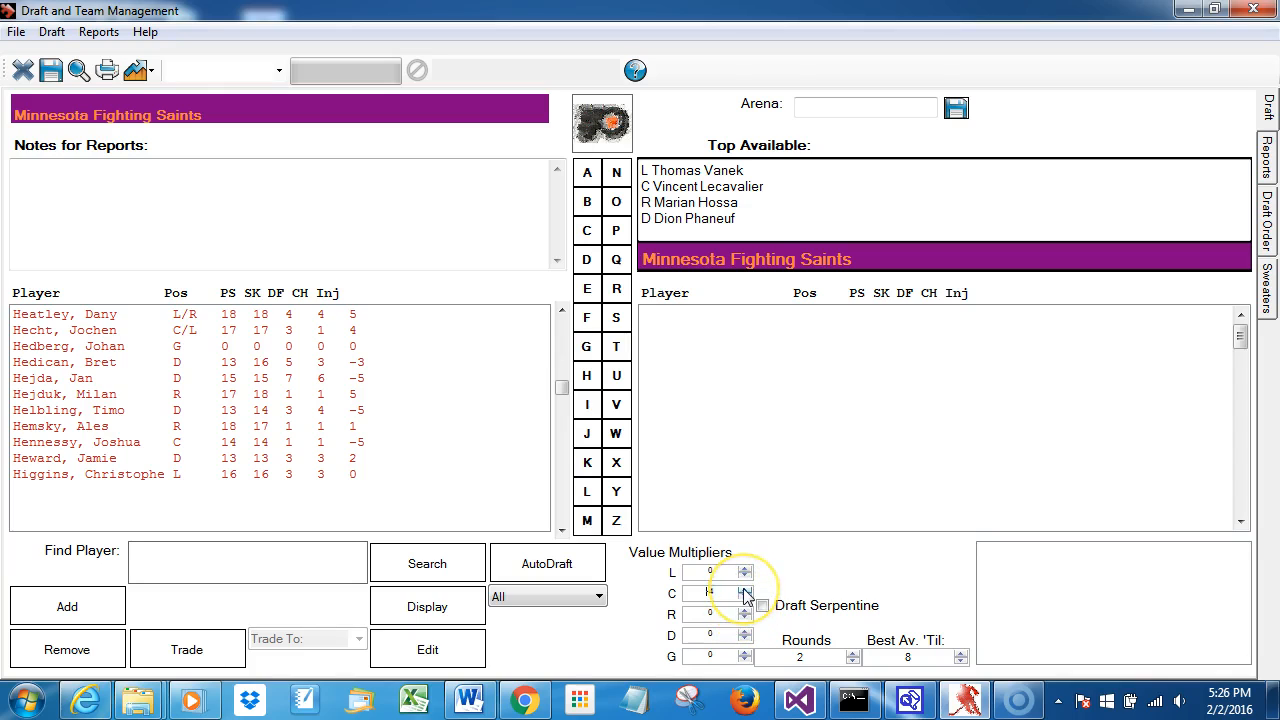
pyautogui.click(745, 597)
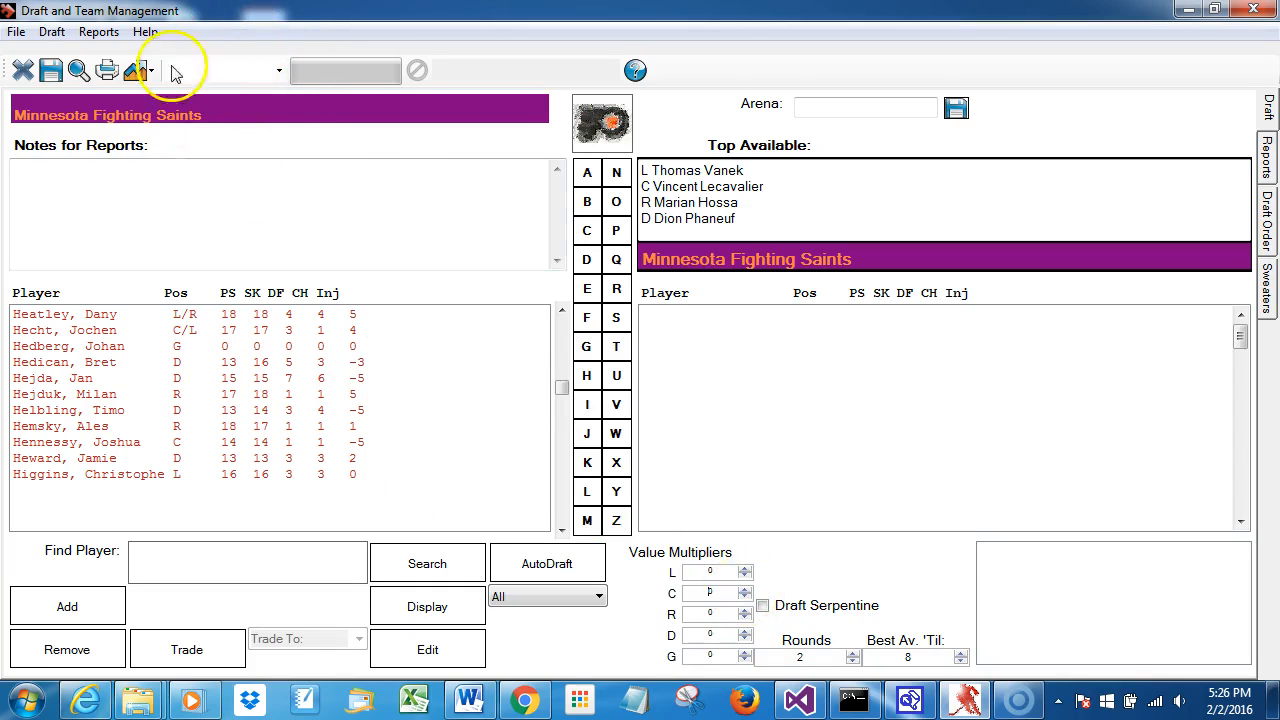
# Step: Return to team selection, select the Atlanta Bruisers, and open Draft and Team Management for them
pyautogui.click(22, 70)
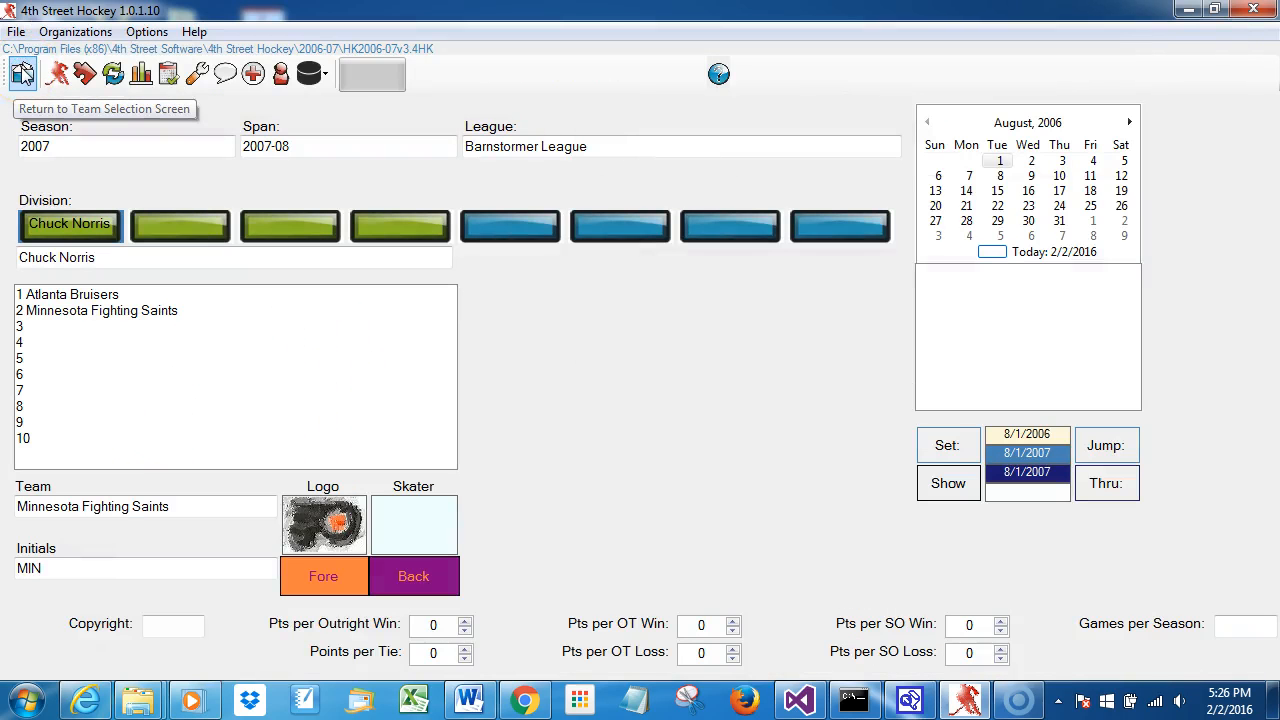
pyautogui.click(107, 296)
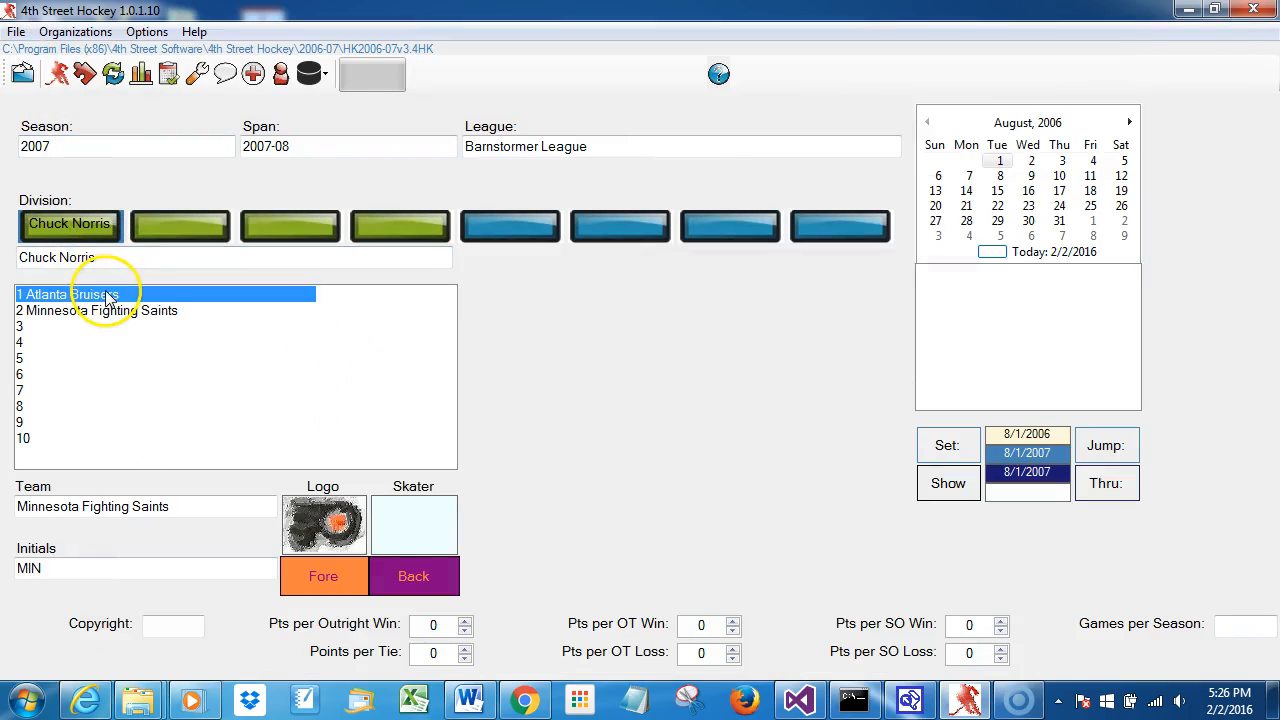
pyautogui.click(170, 312)
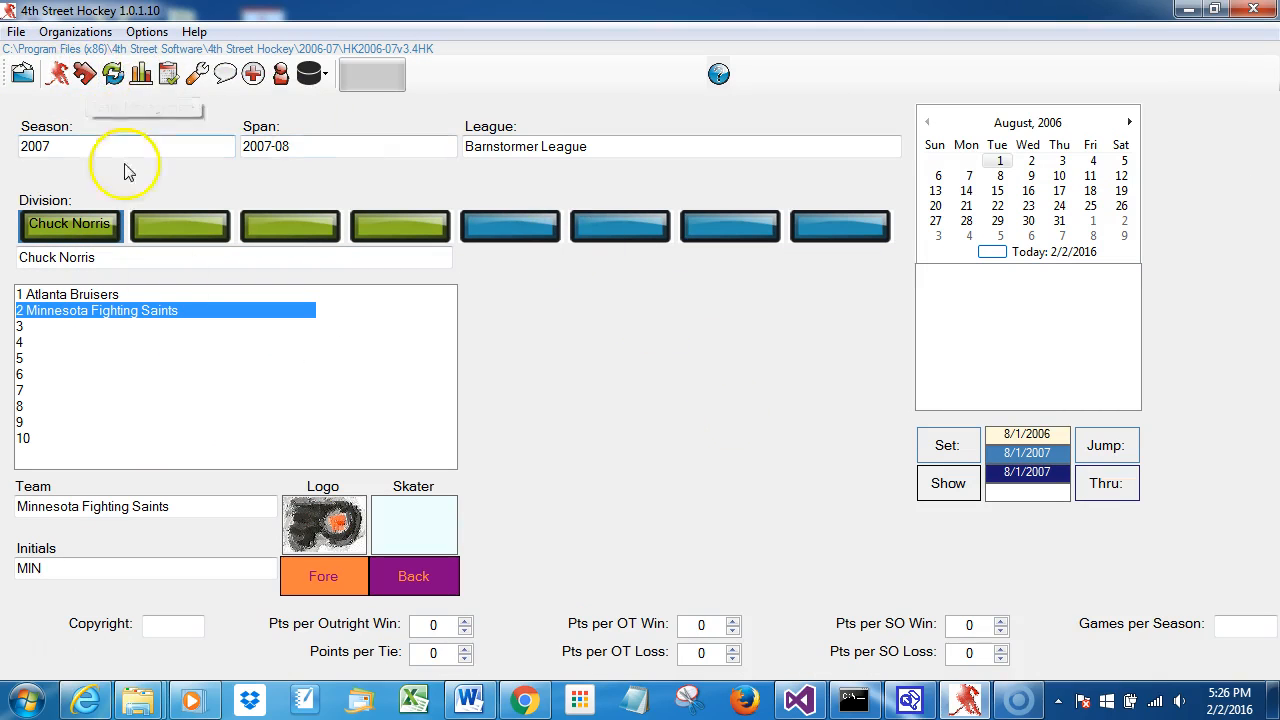
pyautogui.click(111, 297)
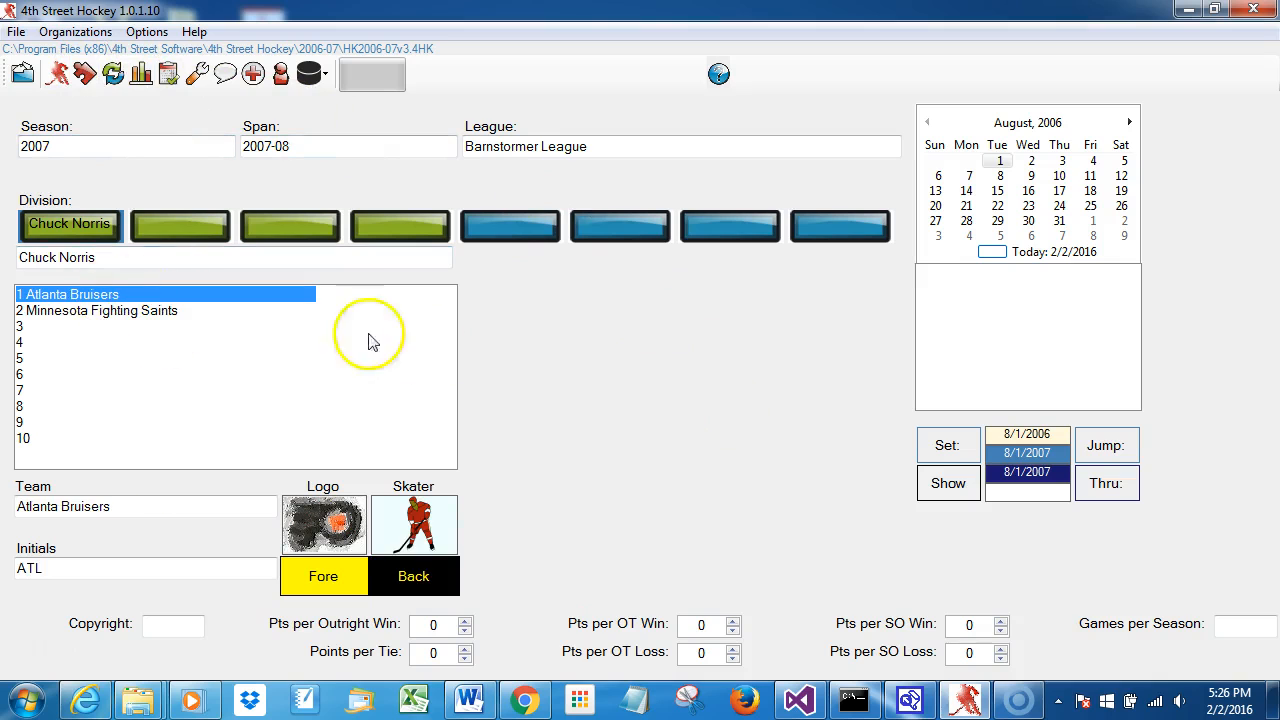
pyautogui.click(84, 75)
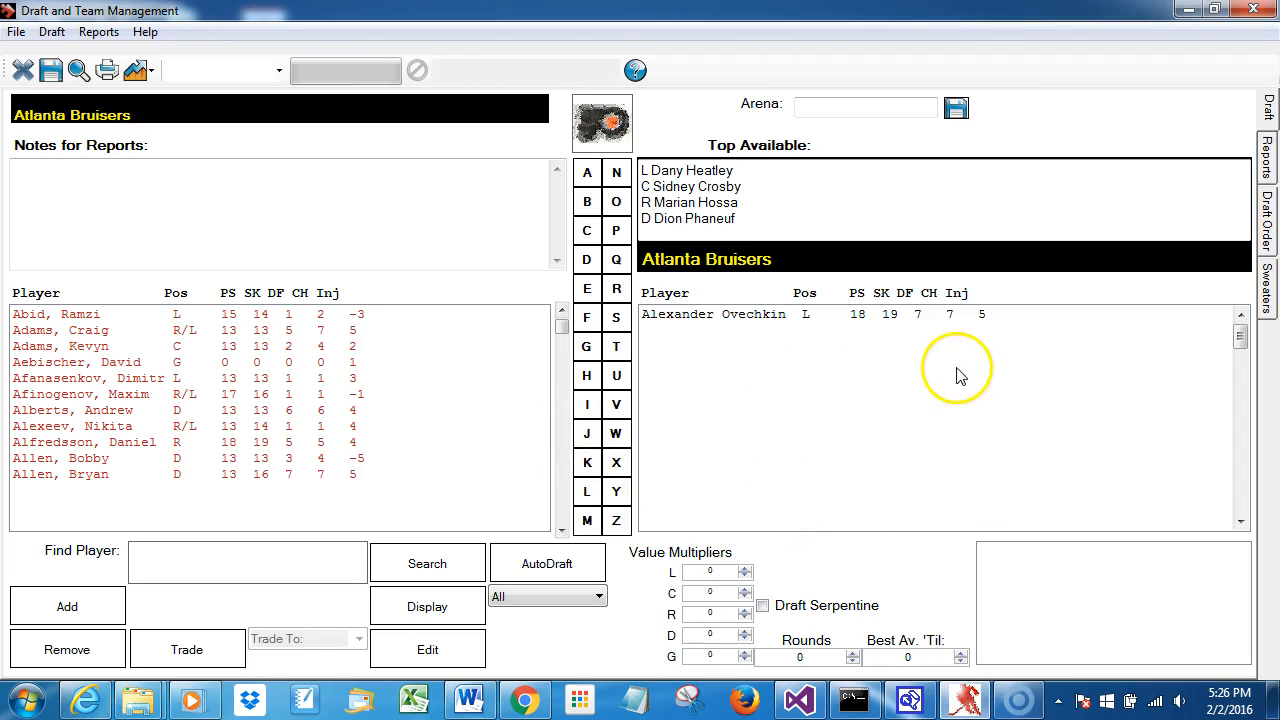
# Step: View the Draft Order page, return to the Draft page, and enable Draft Serpentine
pyautogui.click(1268, 230)
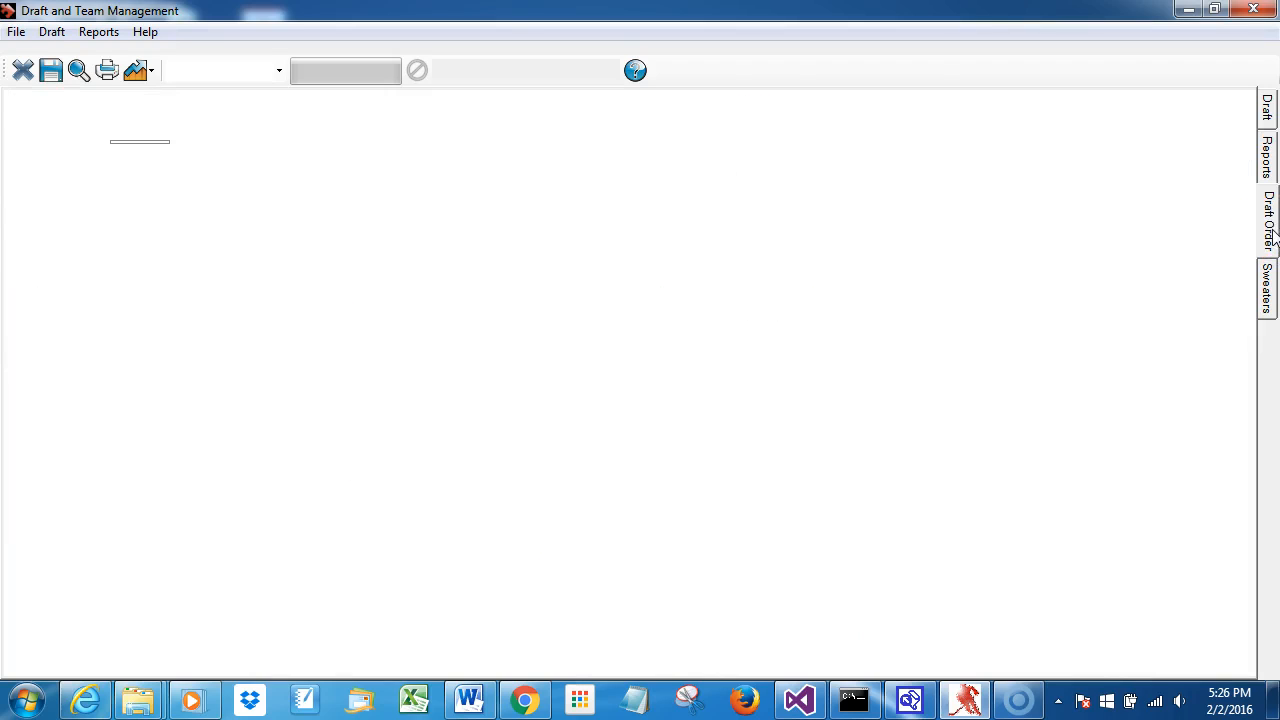
pyautogui.click(1266, 108)
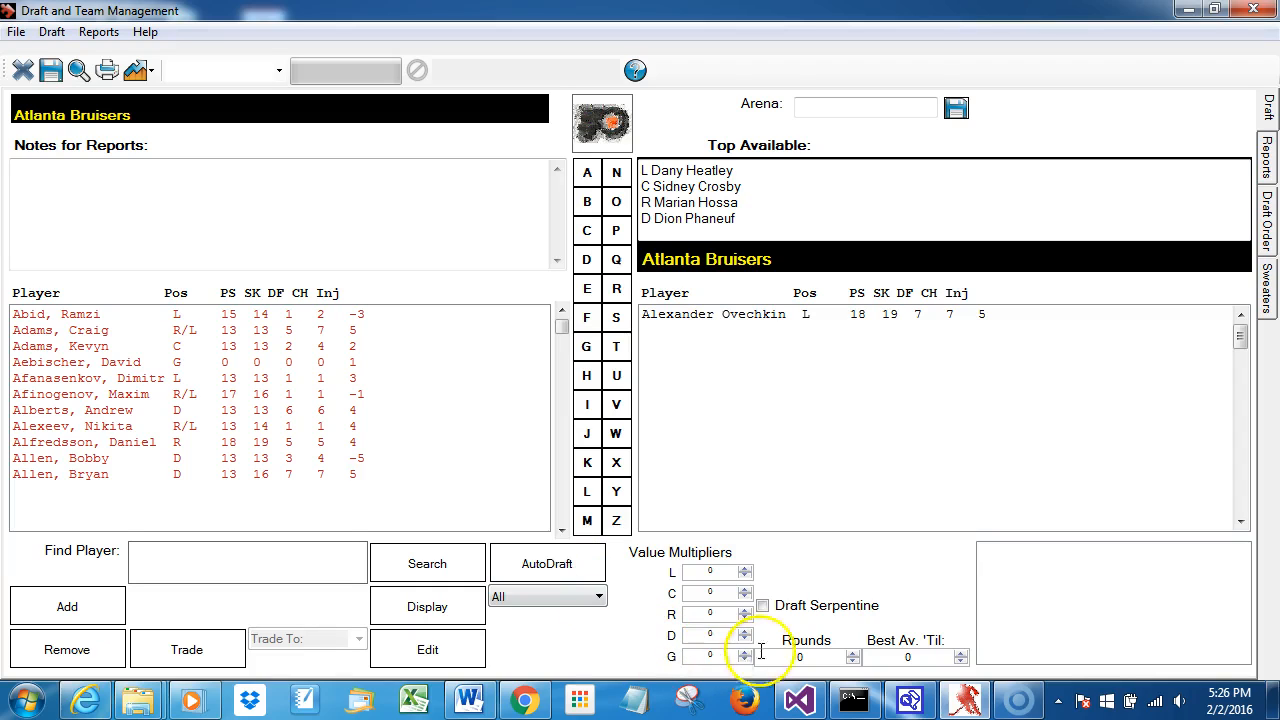
pyautogui.click(763, 605)
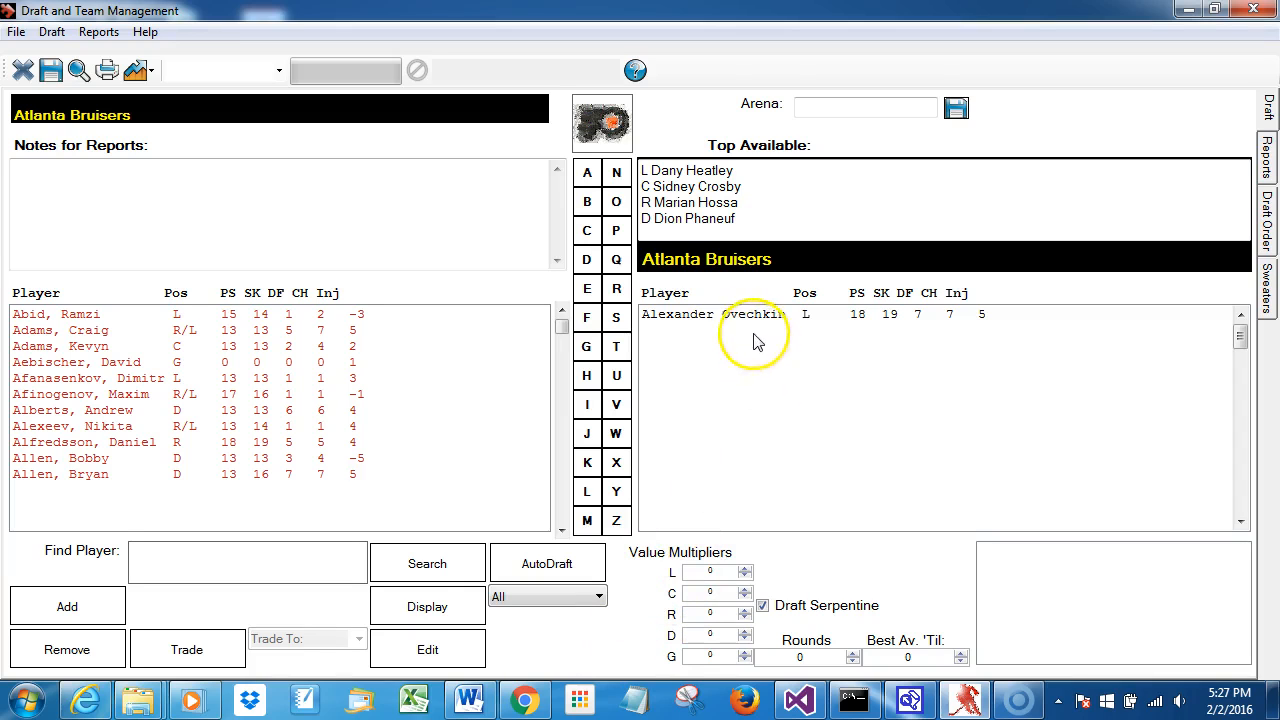
# Step: Remove Alexander Ovechkin from the Atlanta Bruisers and release all players on this team
pyautogui.doubleClick(686, 318)
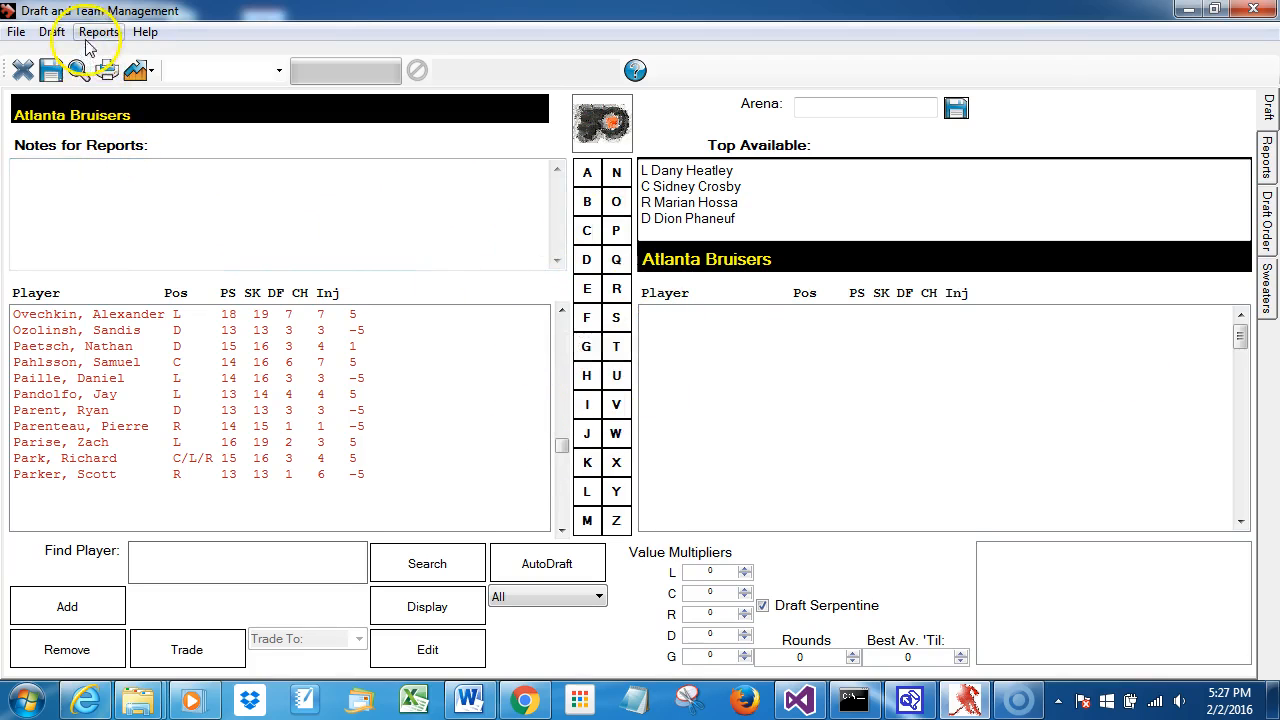
pyautogui.click(52, 35)
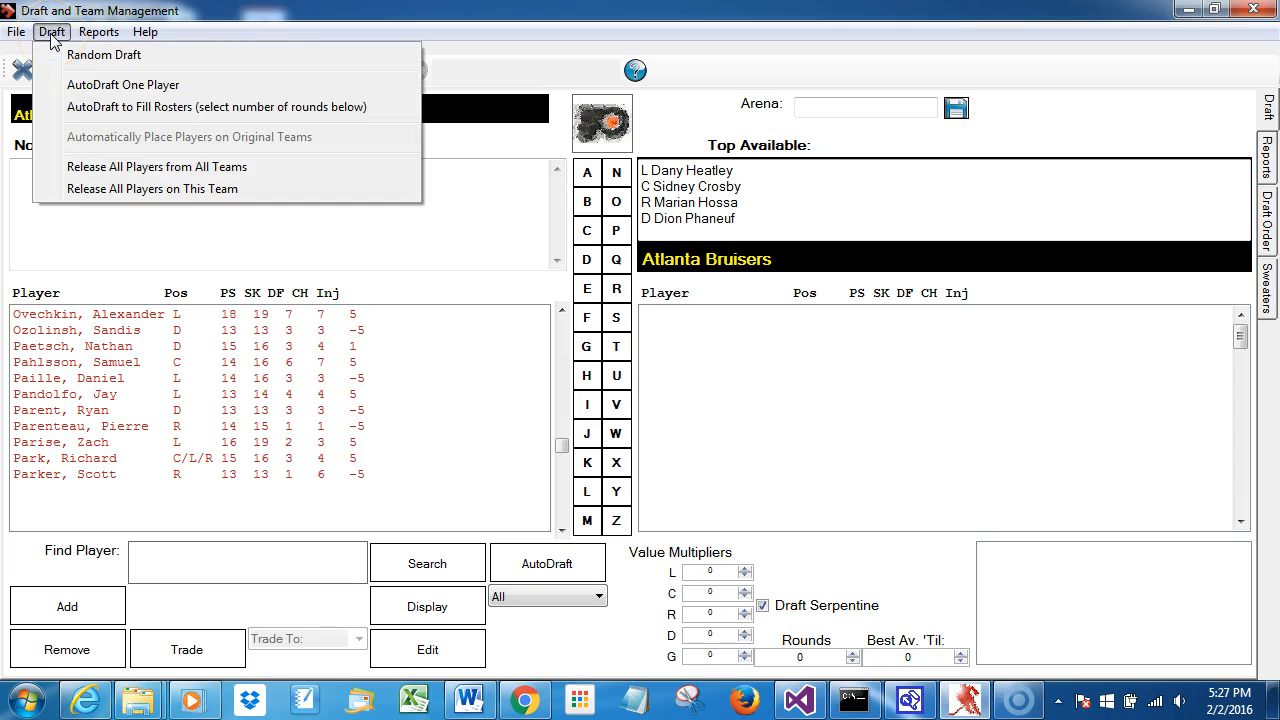
pyautogui.click(222, 188)
pyautogui.click(566, 411)
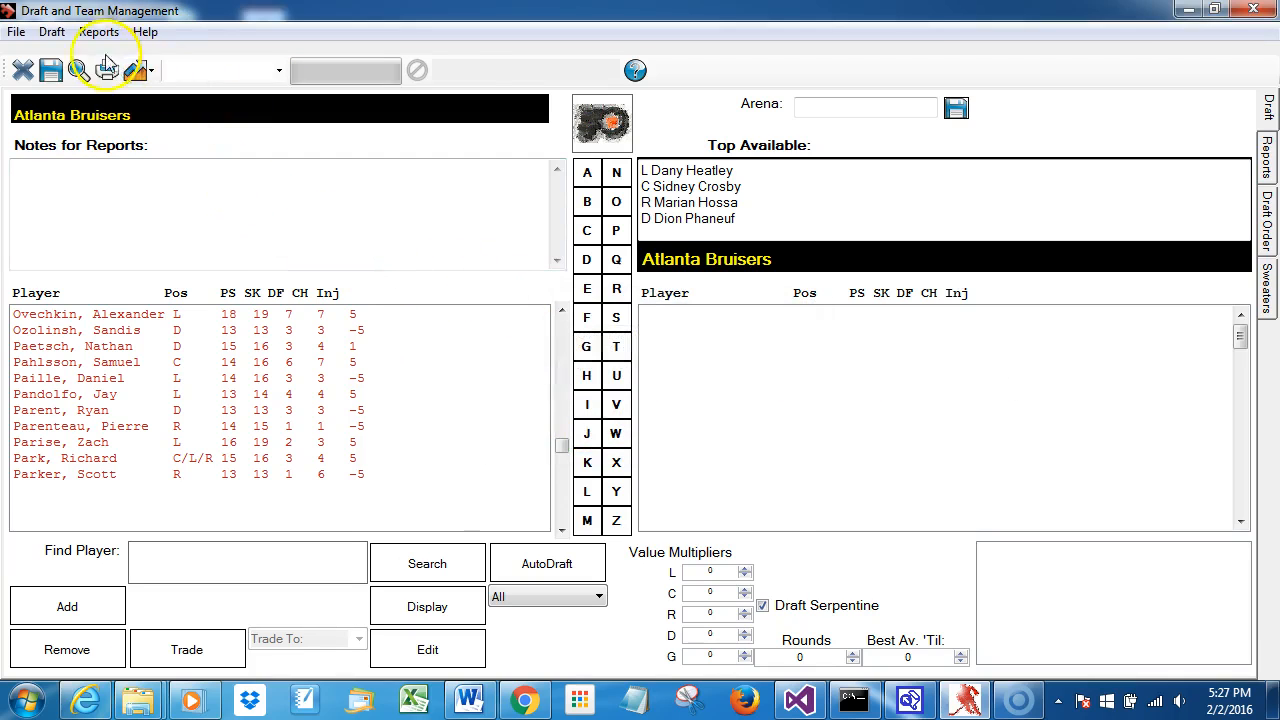
# Step: Set the Atlanta Bruisers' draft options to 2 rounds and Best Av. 'Til 4
pyautogui.click(52, 32)
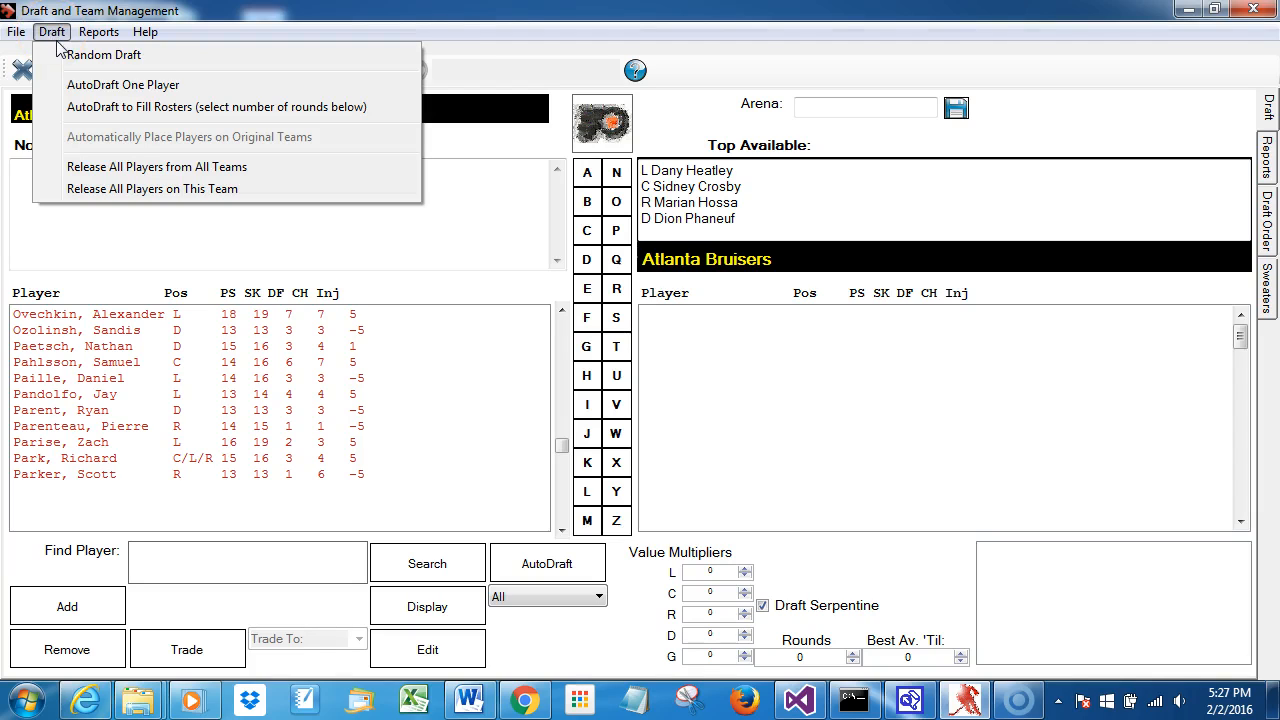
pyautogui.click(943, 569)
pyautogui.click(853, 655)
pyautogui.click(853, 655)
pyautogui.click(961, 654)
pyautogui.click(961, 654)
pyautogui.click(961, 654)
pyautogui.click(961, 654)
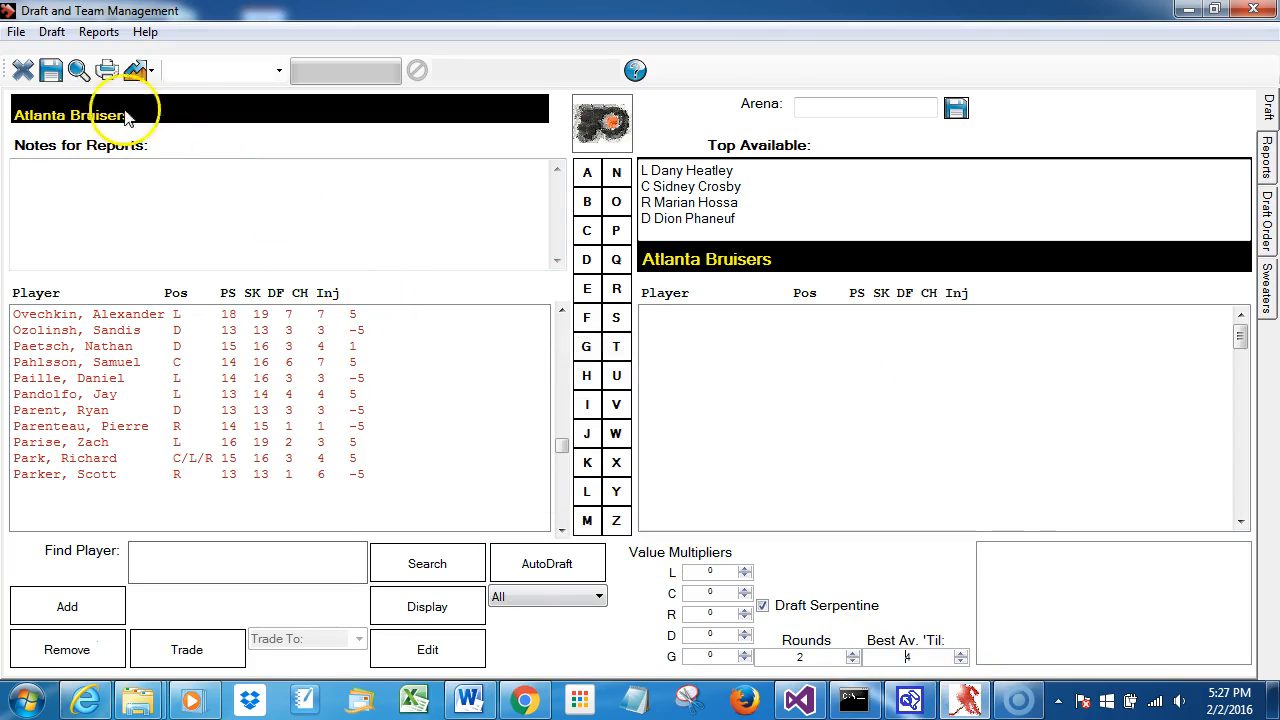
# Step: Run AutoDraft to Fill Rosters with 2 players per team, and display the Minnesota Fighting Saints' roster
pyautogui.click(51, 31)
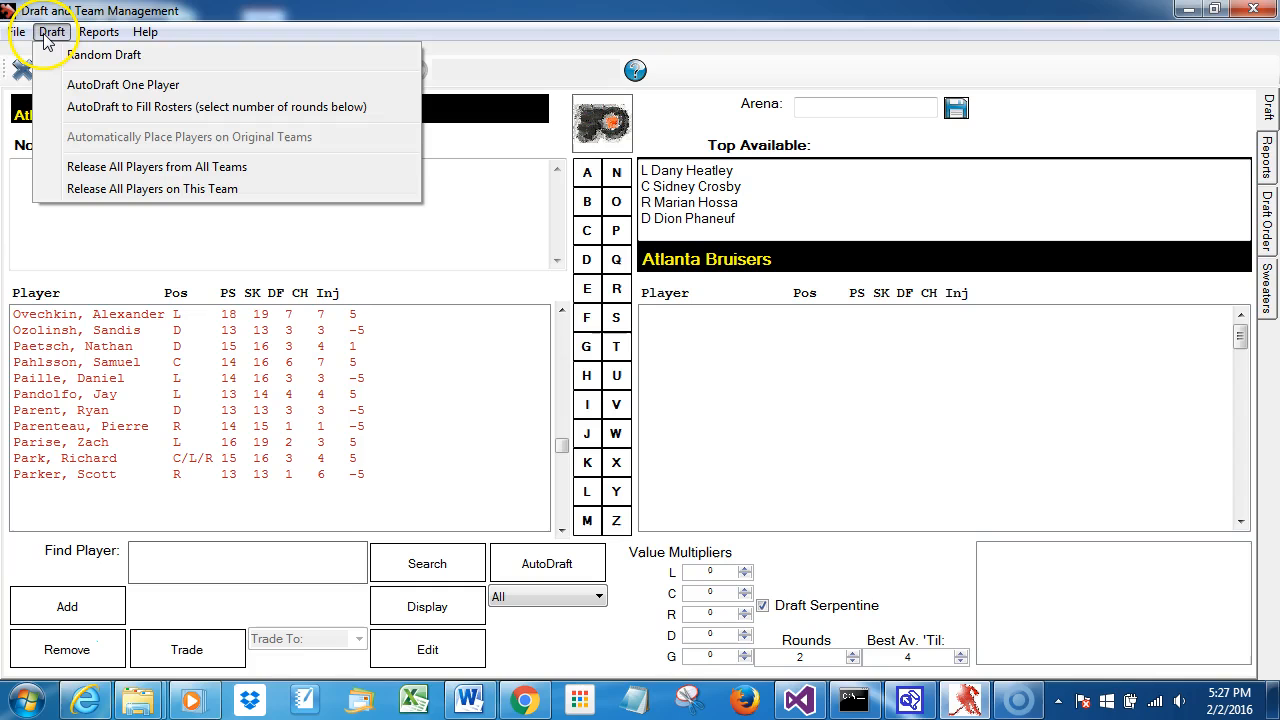
pyautogui.click(197, 108)
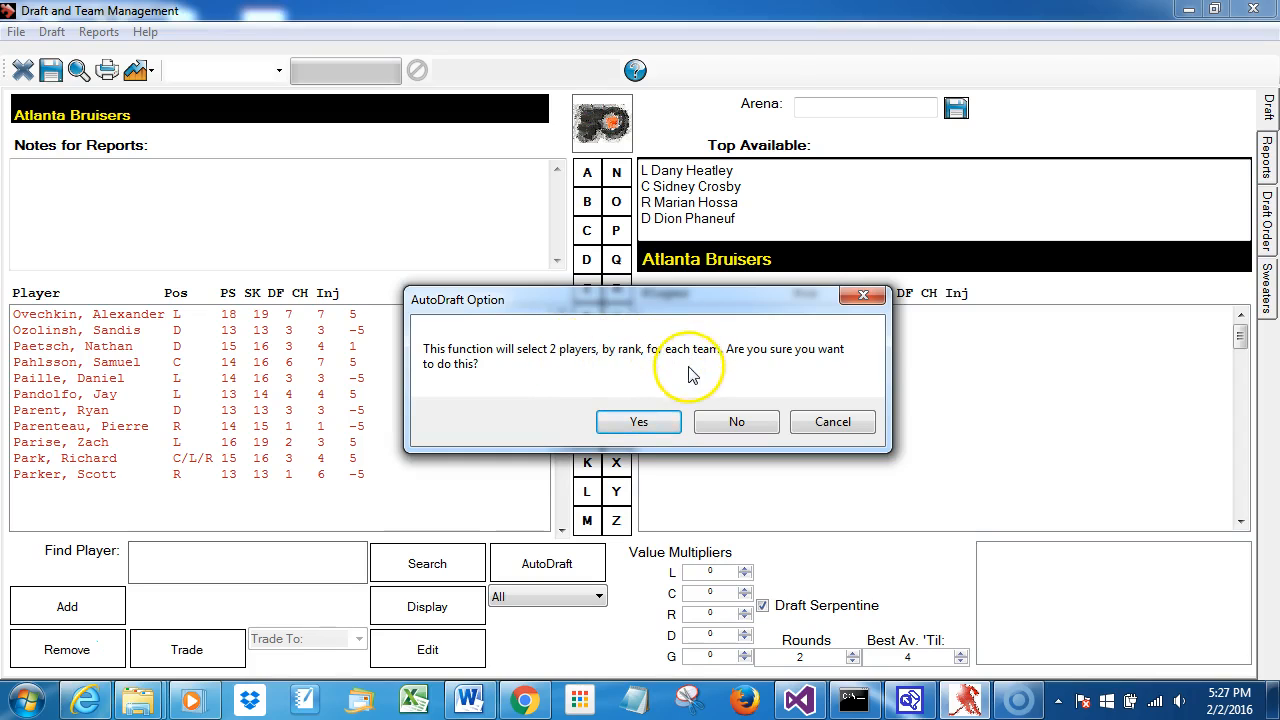
pyautogui.click(645, 425)
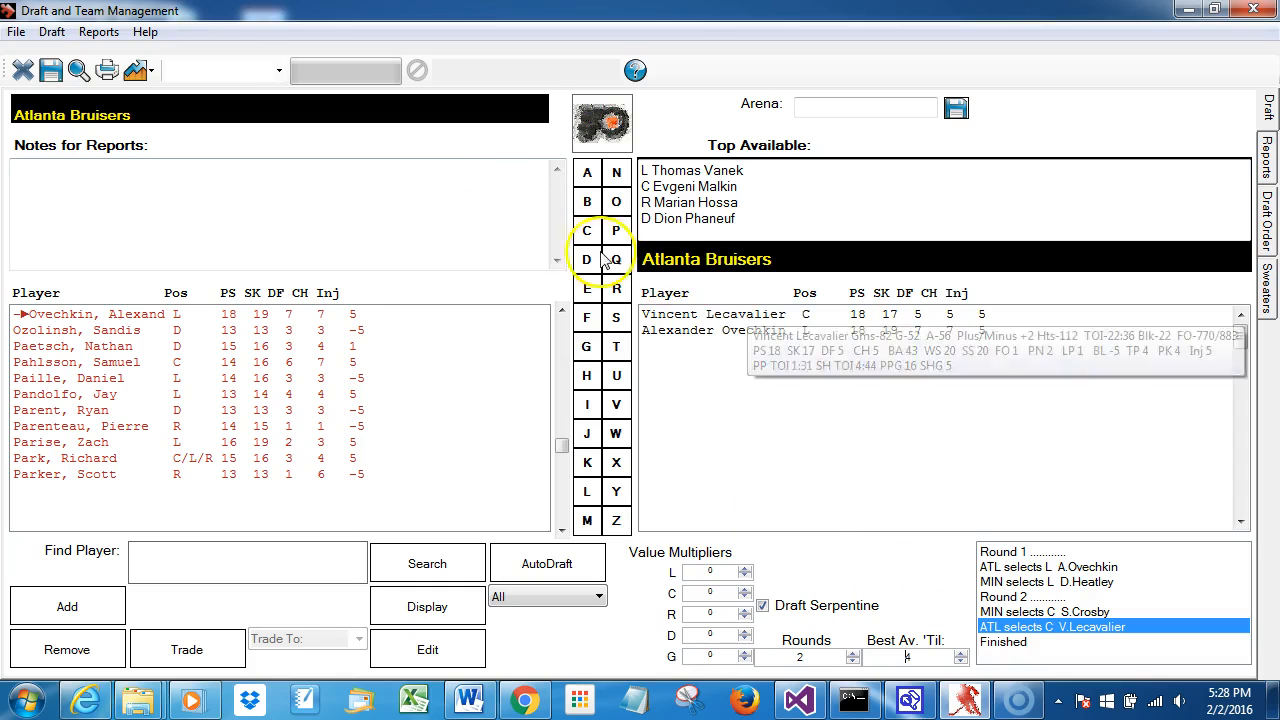
pyautogui.click(195, 75)
pyautogui.click(203, 106)
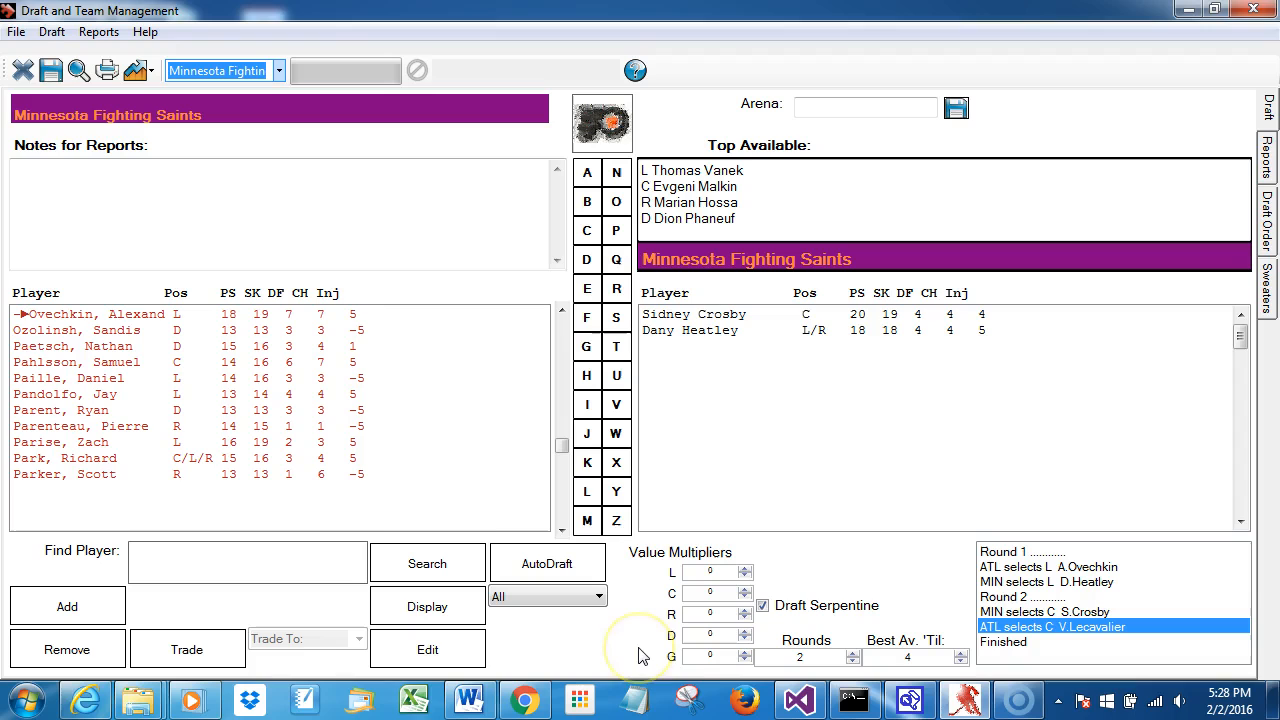
# Step: Check whether Automatically Place Players on Original Teams is available among the draft commands for the Barnstormer League
pyautogui.click(50, 33)
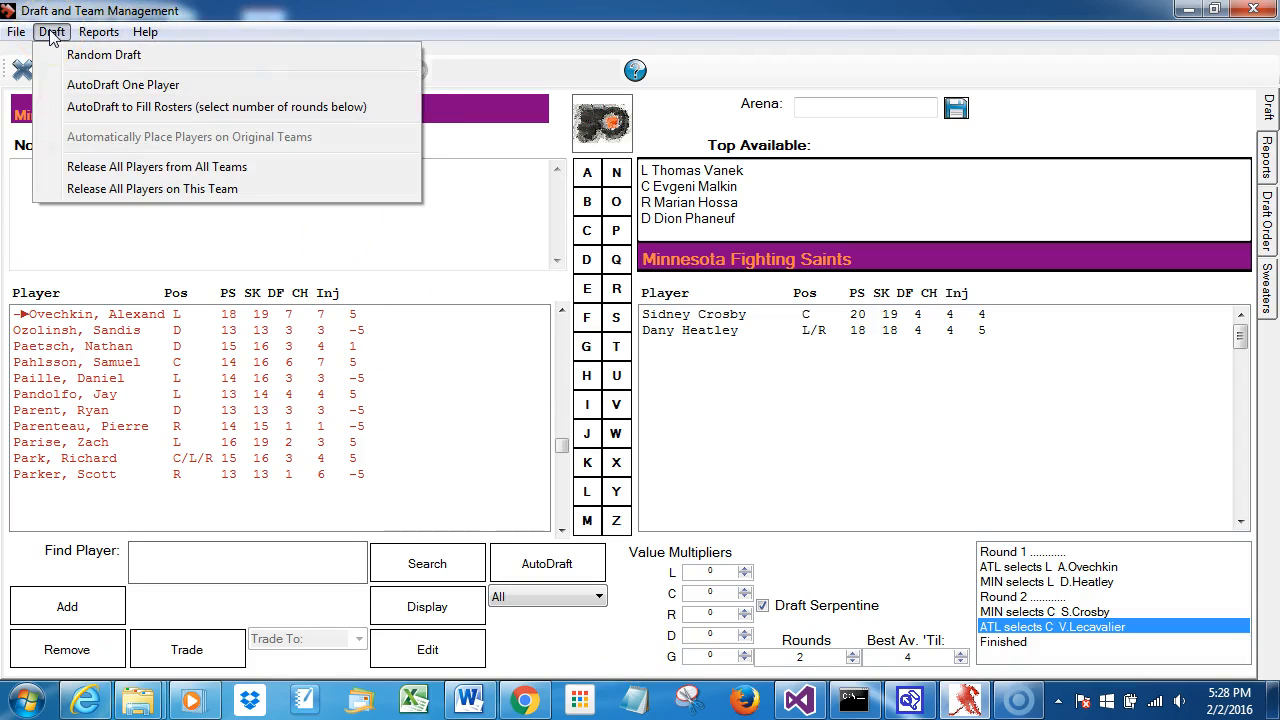
pyautogui.click(52, 33)
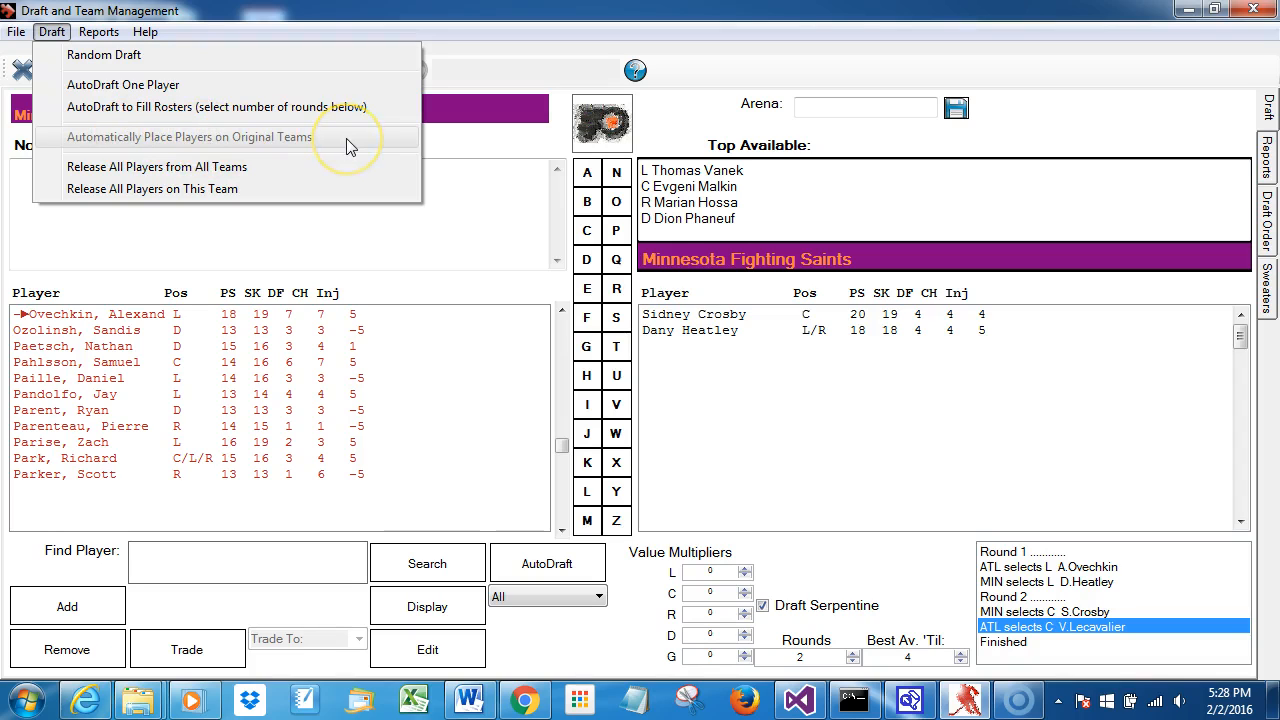
pyautogui.click(293, 12)
# Step: Switch to the organization containing Philadelphia and check its Draft and Team Management for the Automatically Place Players on Original Teams command
pyautogui.click(22, 72)
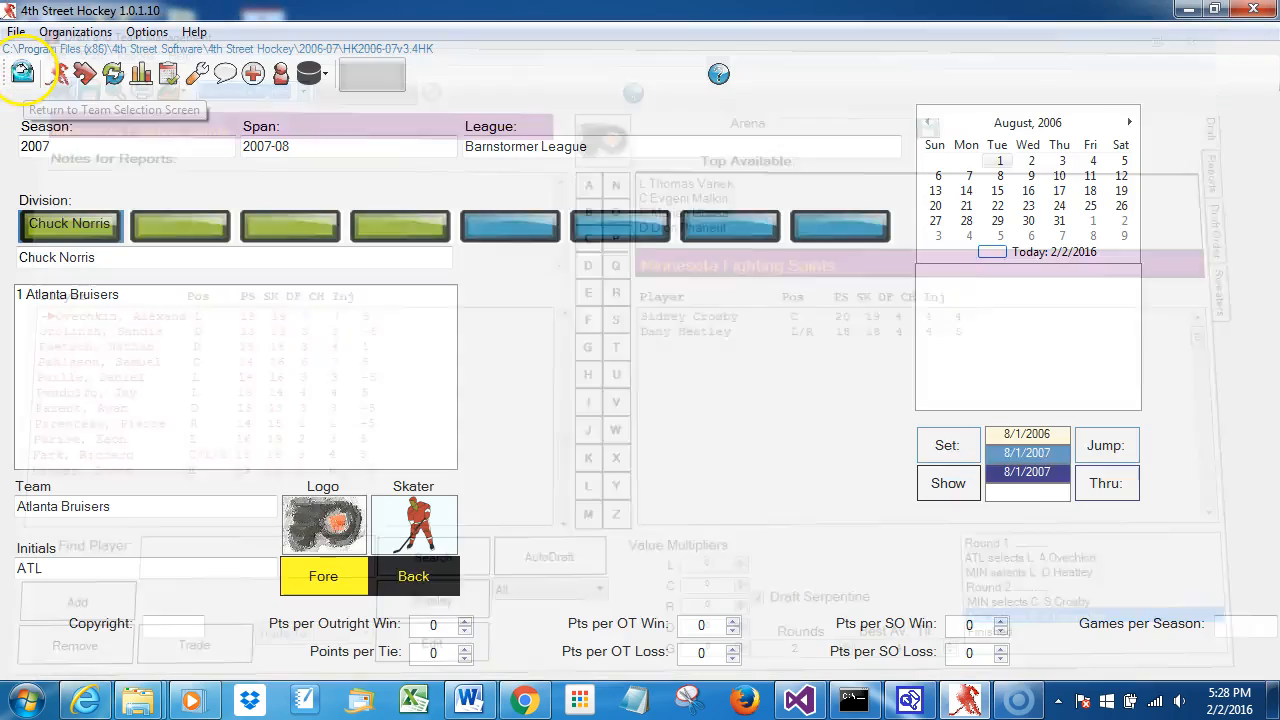
pyautogui.click(88, 34)
pyautogui.click(90, 56)
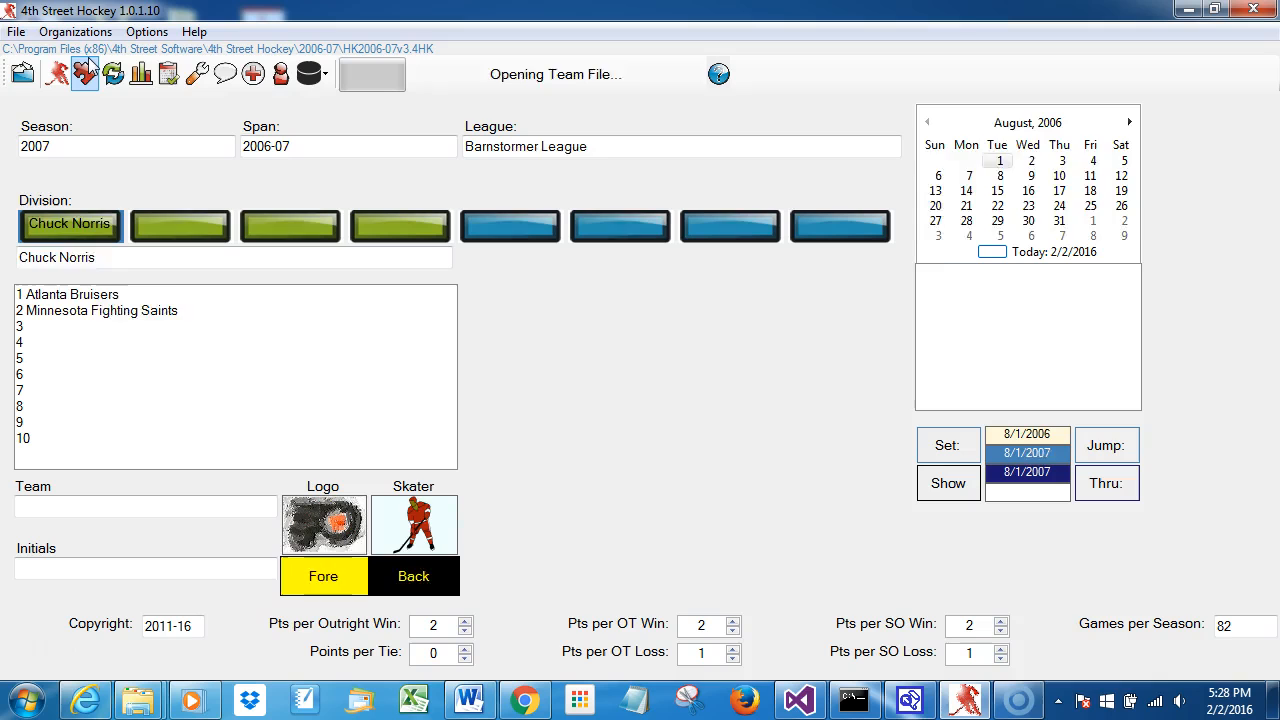
pyautogui.click(84, 74)
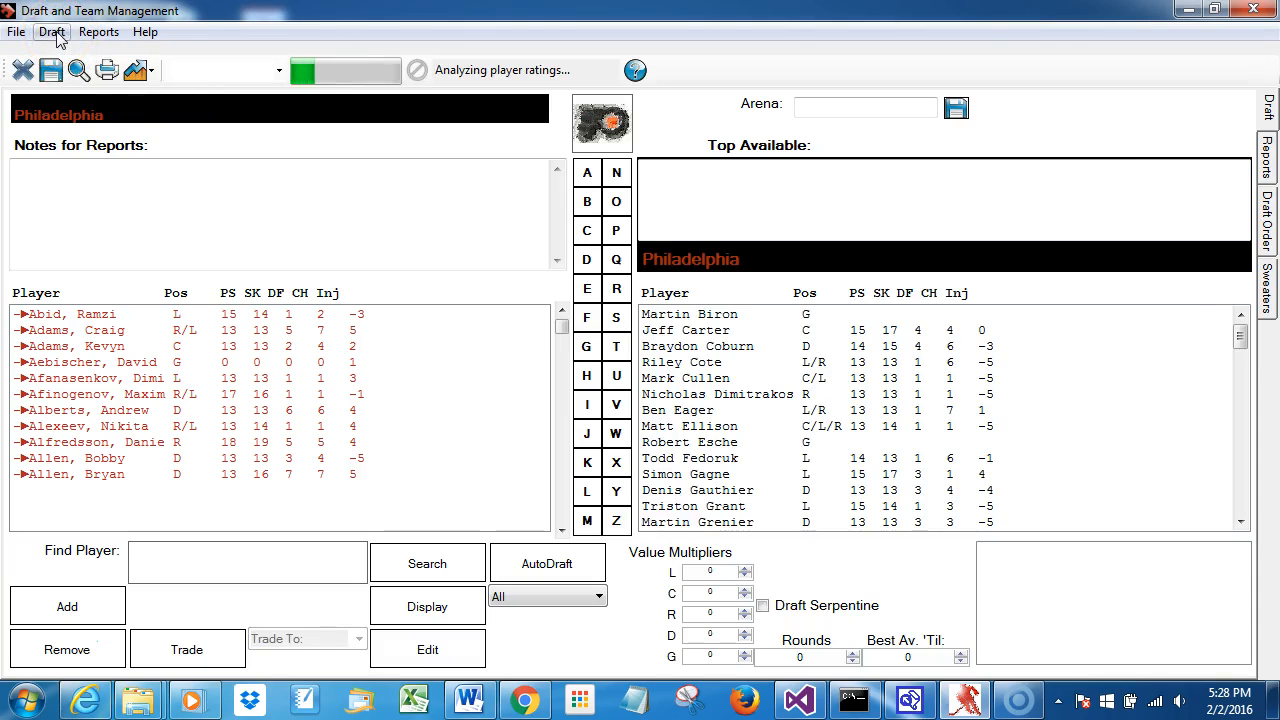
pyautogui.click(52, 32)
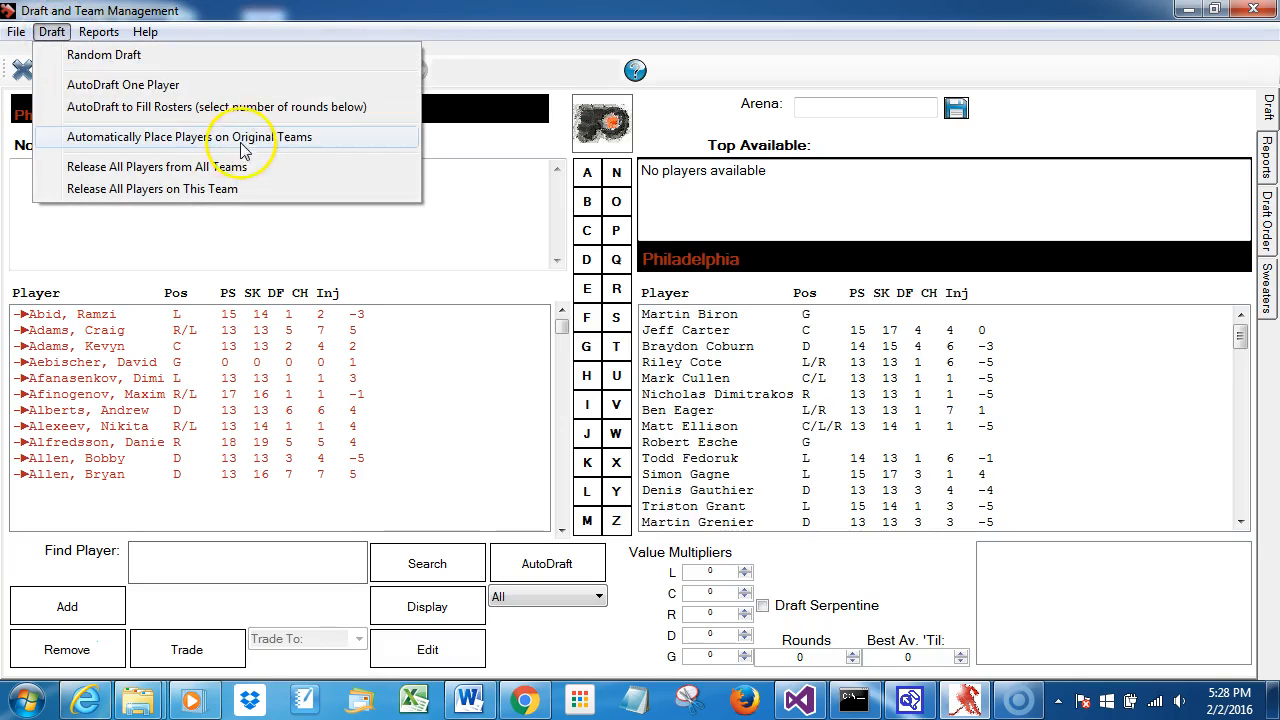
pyautogui.click(314, 20)
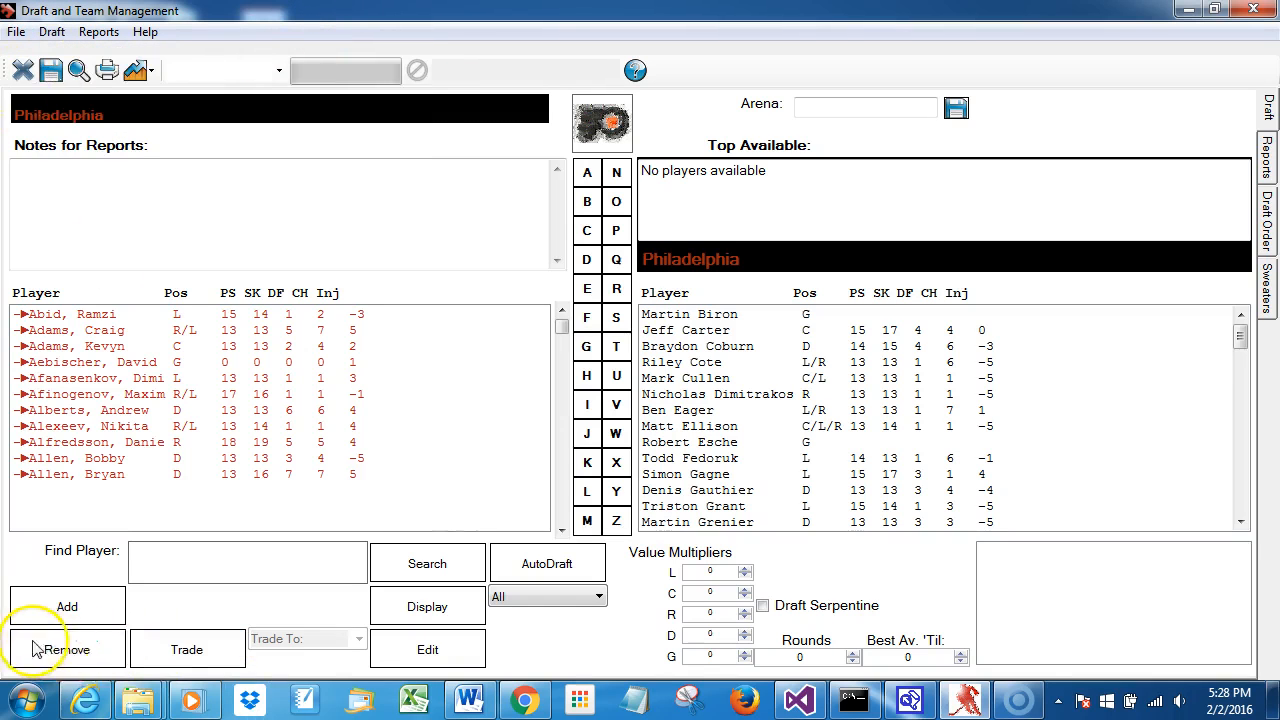